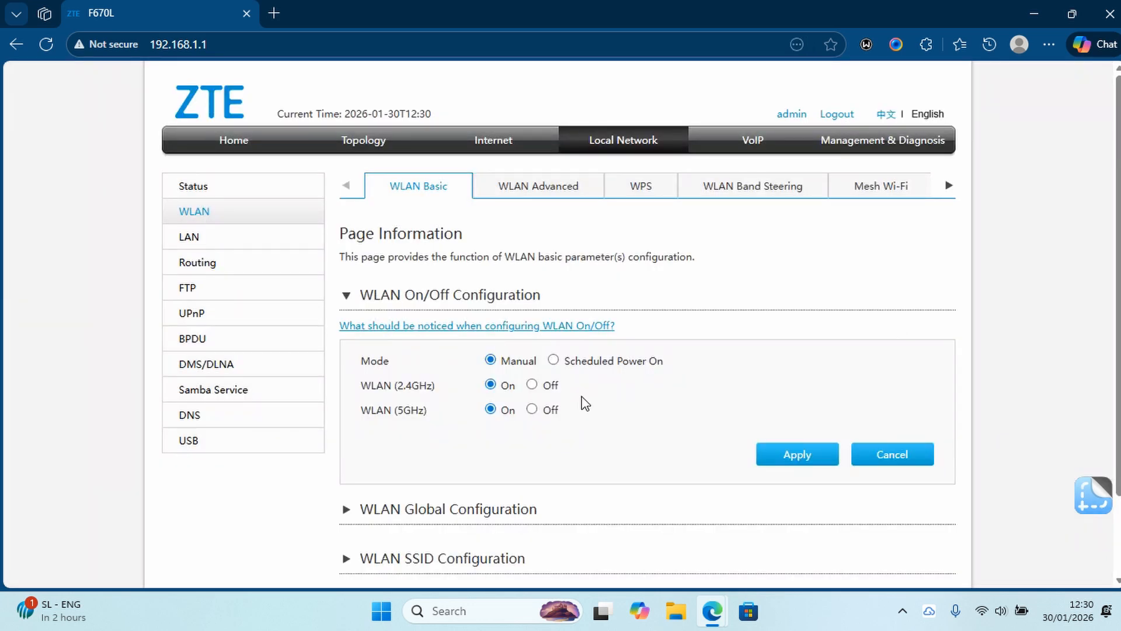
Switch WLAN (2.4GHz) off and back on, then apply the WLAN On/Off configuration
{"action": "scroll", "coordinate": [583, 402], "scroll_direction": "down", "scroll_amount": 1}
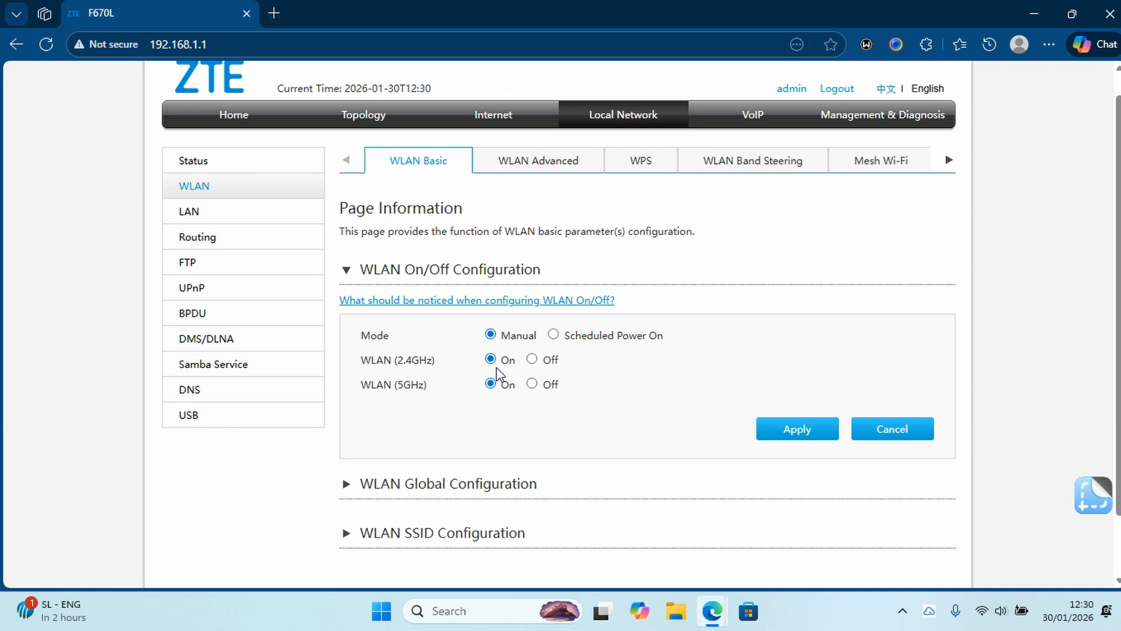
{"action": "left_click", "coordinate": [531, 360]}
{"action": "left_click", "coordinate": [490, 360]}
{"action": "scroll", "coordinate": [461, 474], "scroll_direction": "down", "scroll_amount": 1}
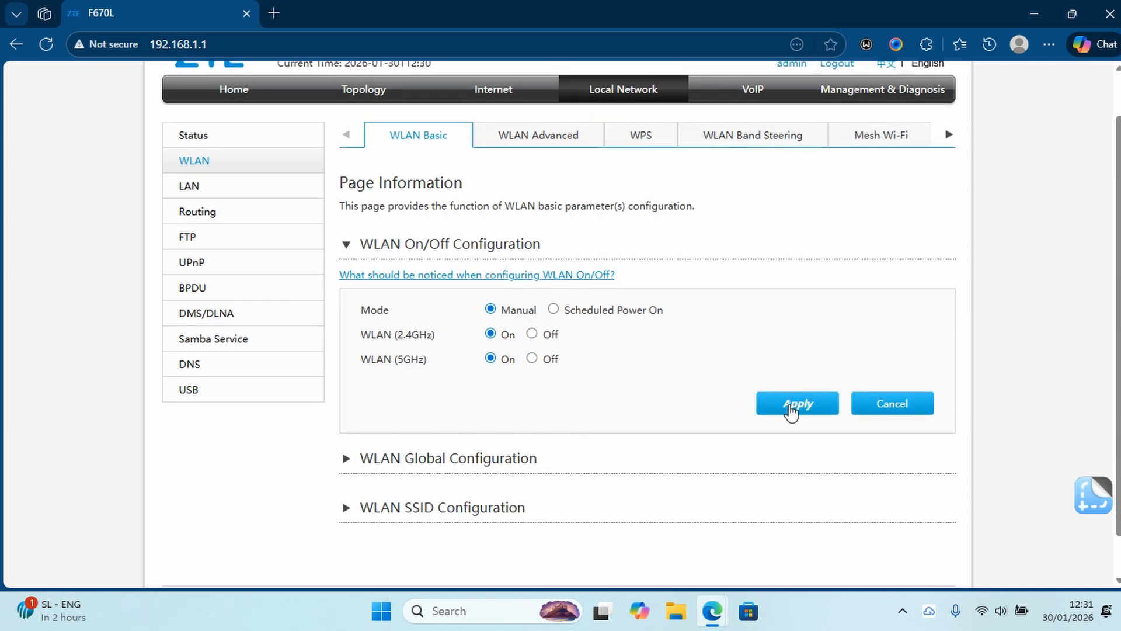
{"action": "left_click", "coordinate": [791, 405]}
Examine the 2.4GHz and 5GHz settings in the WLAN Global Configuration, collapsing each band again after viewing
{"action": "scroll", "coordinate": [593, 415], "scroll_direction": "down", "scroll_amount": 2}
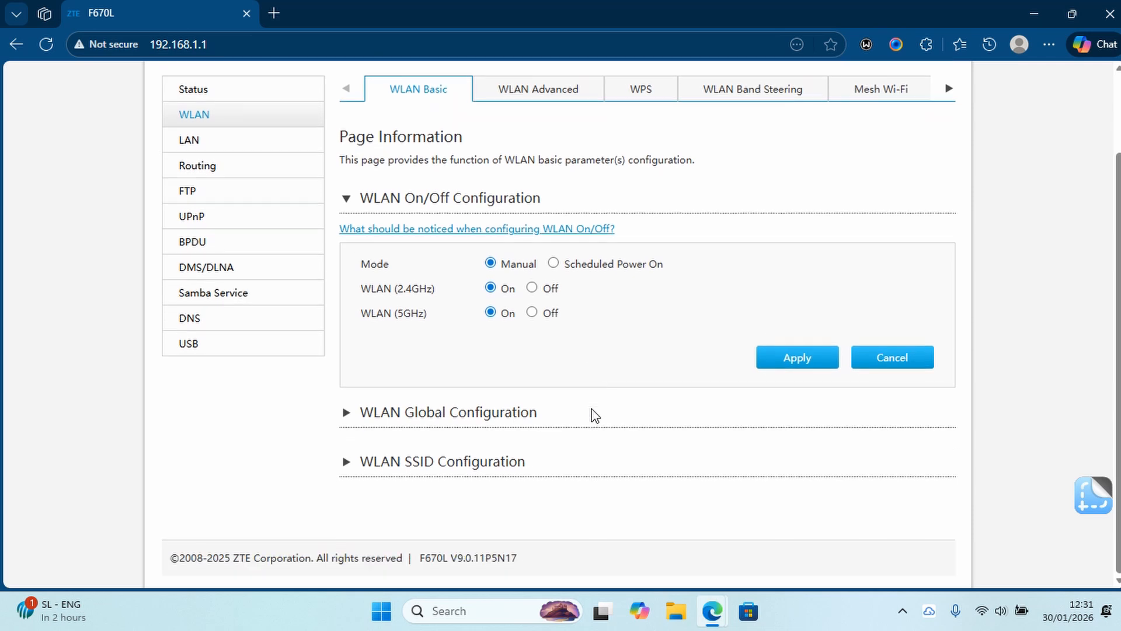
{"action": "left_click", "coordinate": [346, 414]}
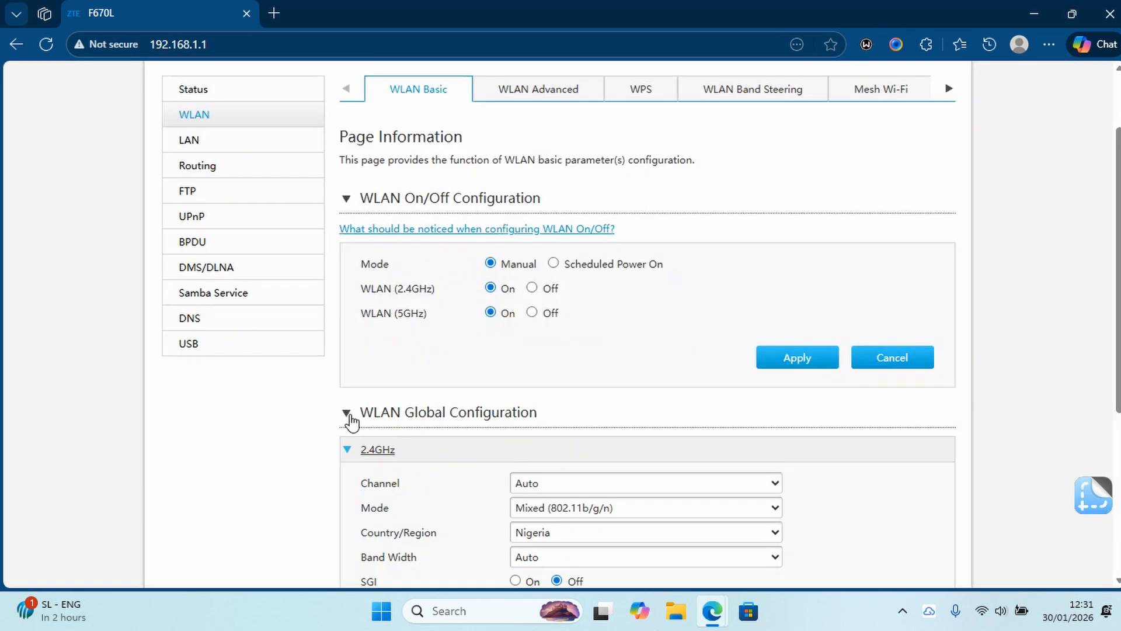
{"action": "scroll", "coordinate": [548, 419], "scroll_direction": "down", "scroll_amount": 3}
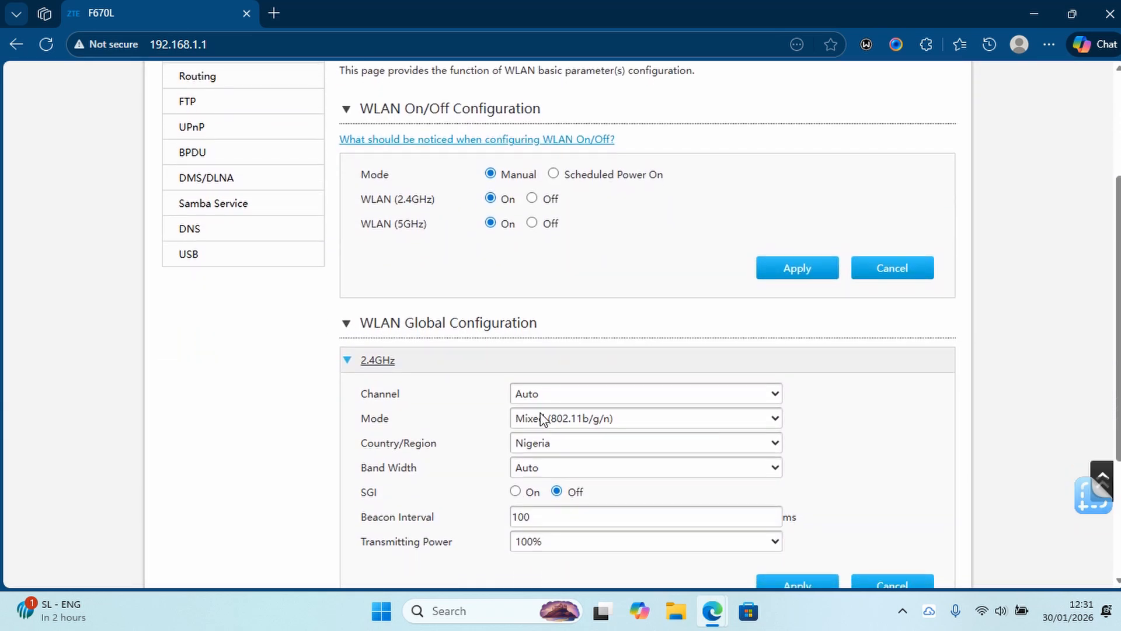
{"action": "scroll", "coordinate": [426, 535], "scroll_direction": "down", "scroll_amount": 2}
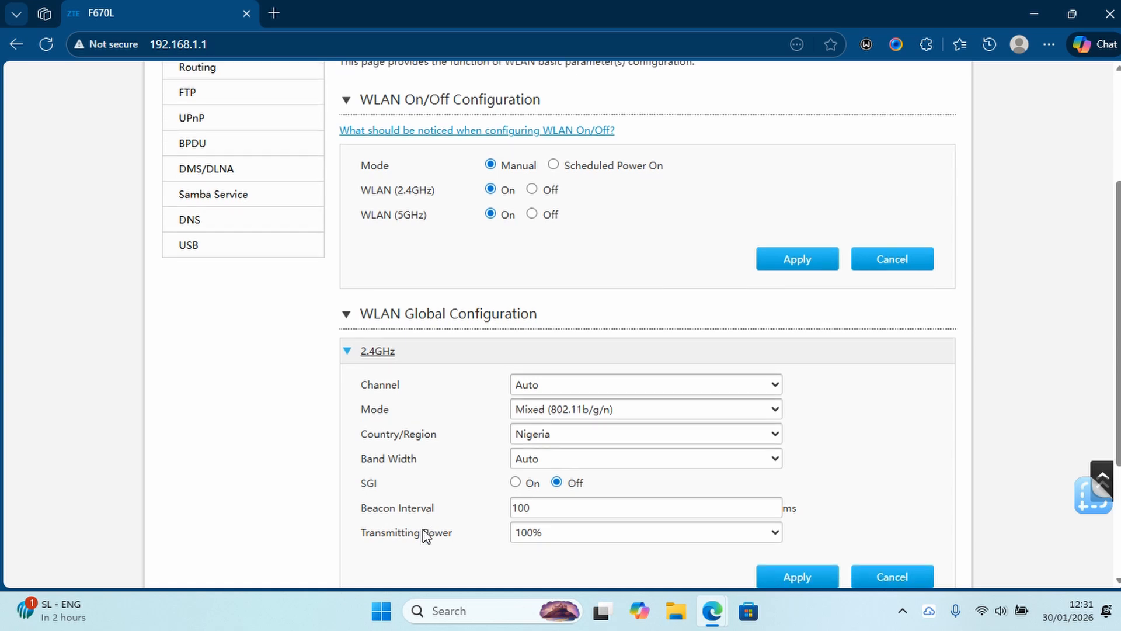
{"action": "scroll", "coordinate": [424, 533], "scroll_direction": "down", "scroll_amount": 1}
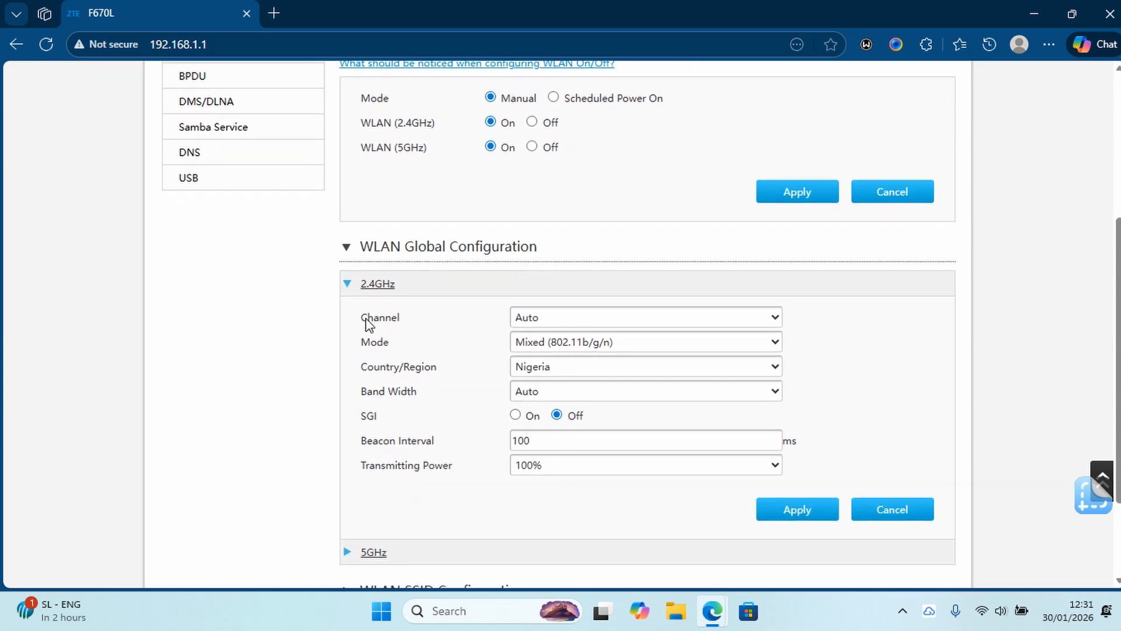
{"action": "left_click", "coordinate": [348, 284]}
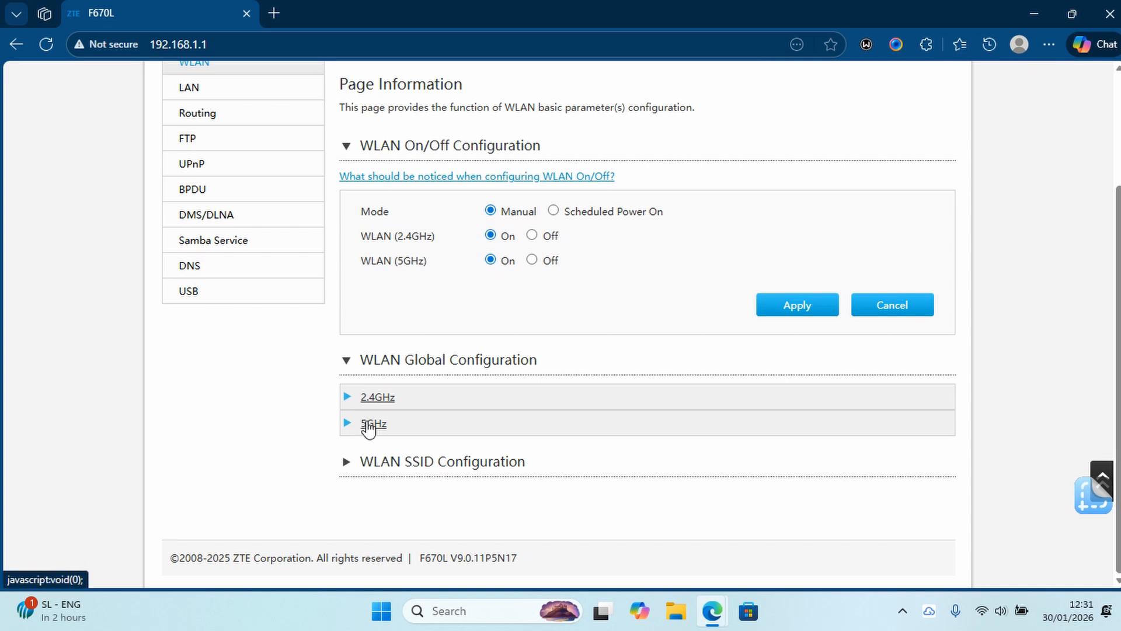
{"action": "left_click", "coordinate": [348, 423]}
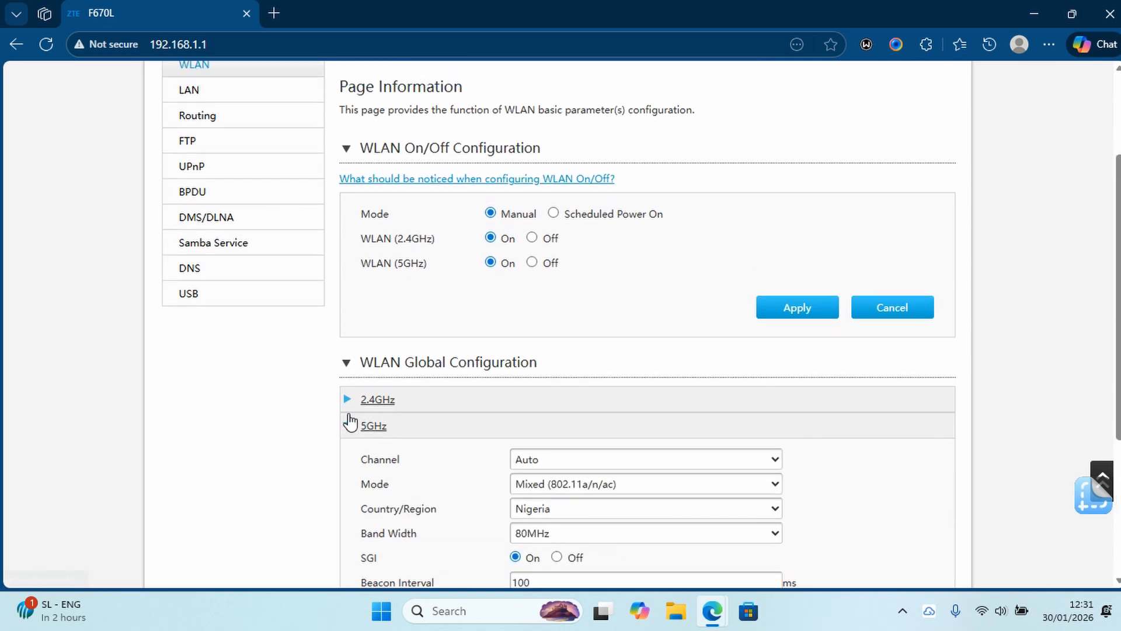
{"action": "left_click", "coordinate": [348, 447]}
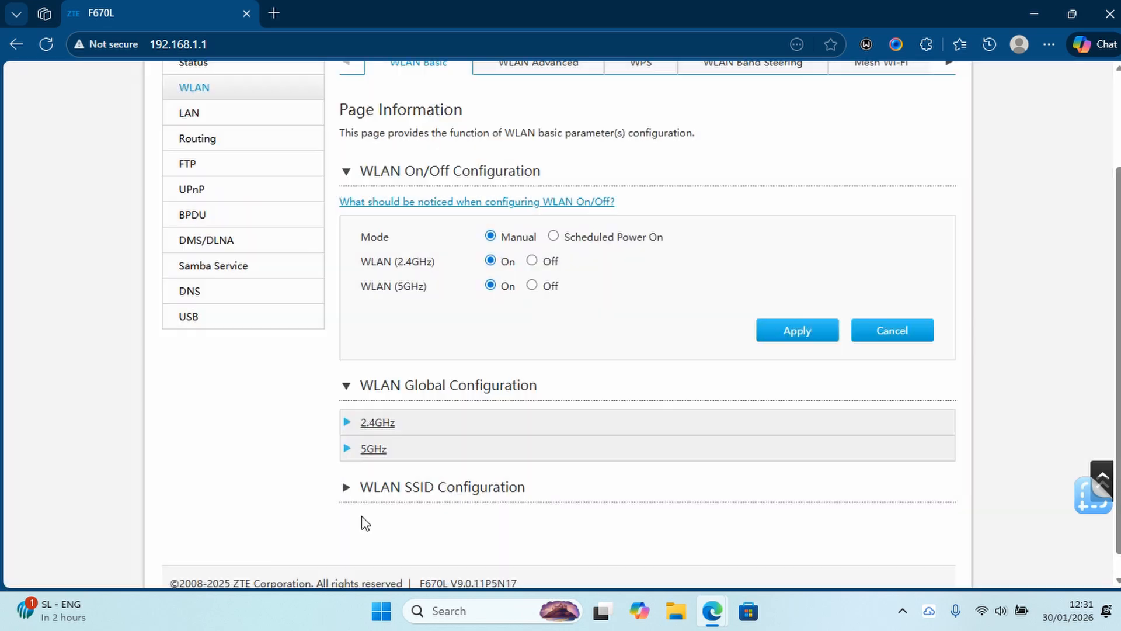
Review the WLAN SSID Configuration, including the SSID1 (2.4GHz) settings and the SSID5 (5GHz) settings
{"action": "left_click", "coordinate": [348, 486]}
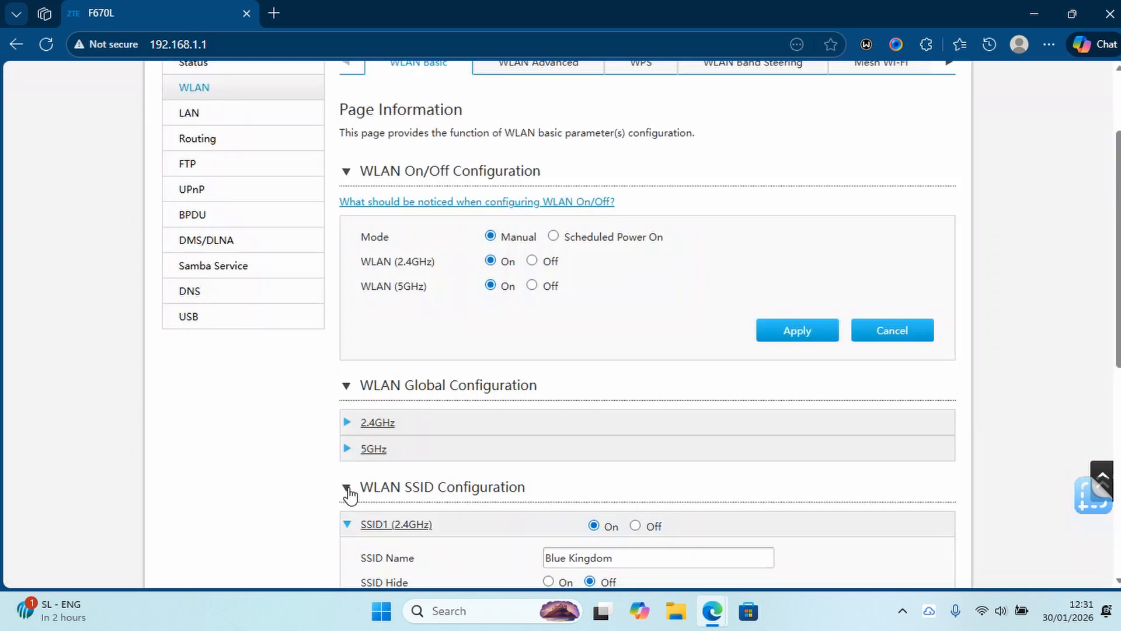
{"action": "scroll", "coordinate": [478, 501], "scroll_direction": "down", "scroll_amount": 2}
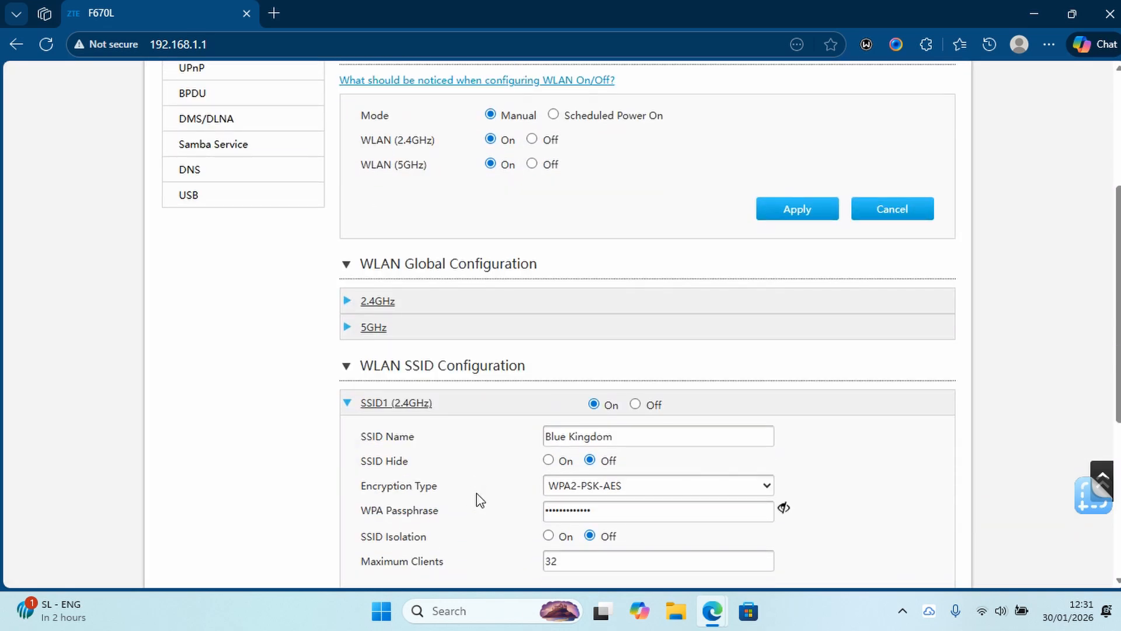
{"action": "scroll", "coordinate": [477, 501], "scroll_direction": "down", "scroll_amount": 3}
{"action": "scroll", "coordinate": [475, 498], "scroll_direction": "up", "scroll_amount": 1}
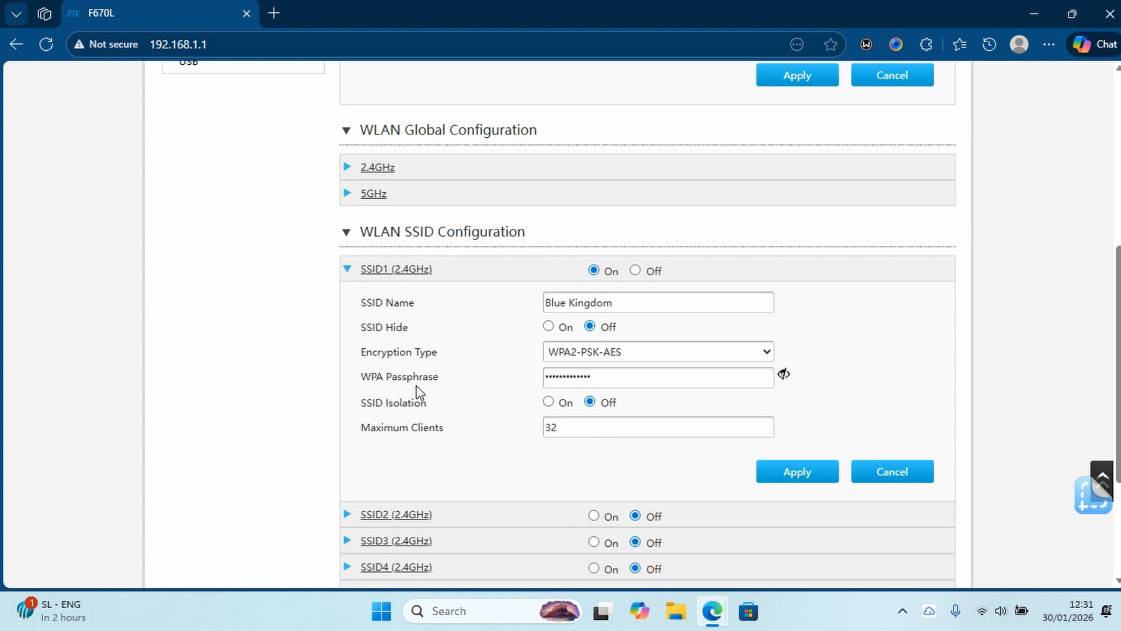
{"action": "scroll", "coordinate": [417, 387], "scroll_direction": "down", "scroll_amount": 2}
{"action": "scroll", "coordinate": [417, 391], "scroll_direction": "down", "scroll_amount": 1}
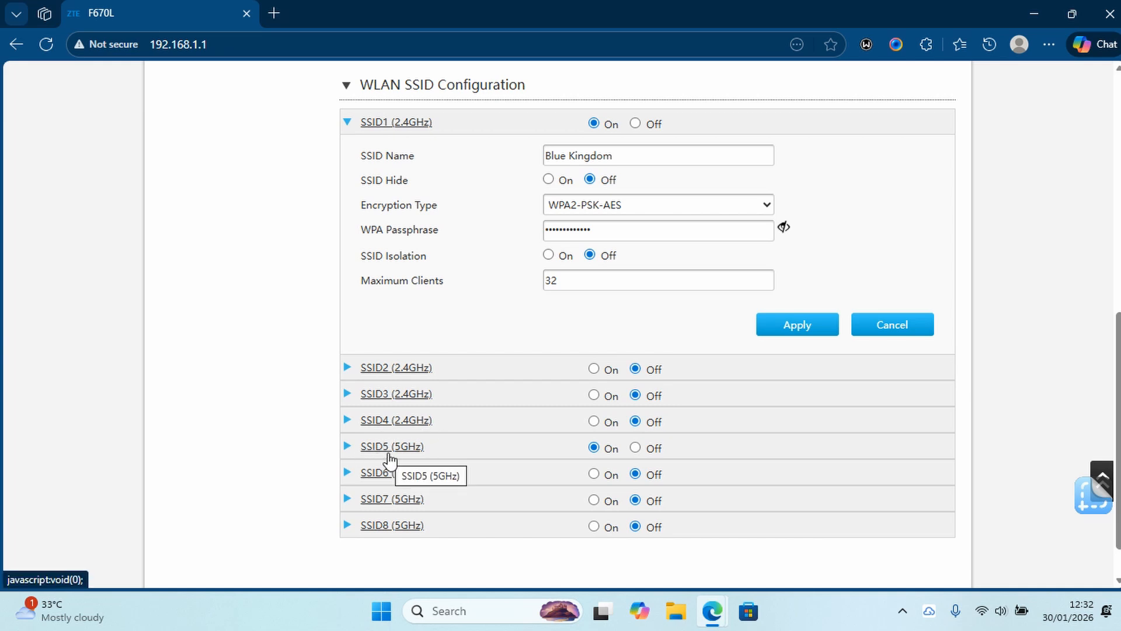
{"action": "left_click", "coordinate": [438, 446]}
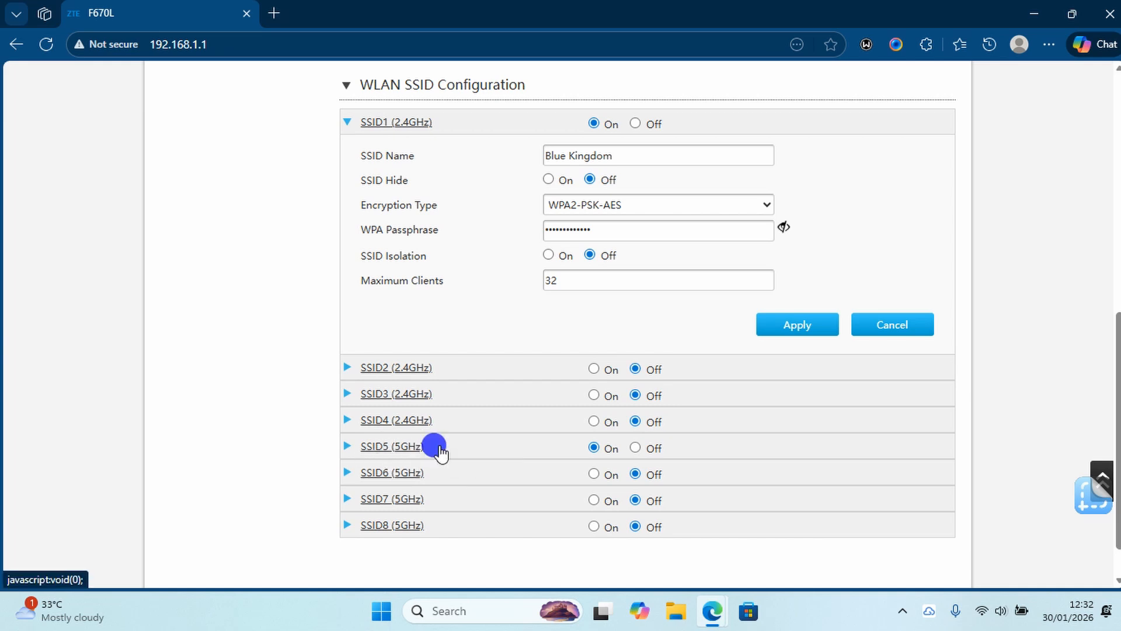
{"action": "left_click", "coordinate": [475, 446]}
Expand SSID2 (2.4GHz) and replace its SSID name with Peace
{"action": "left_click", "coordinate": [484, 370]}
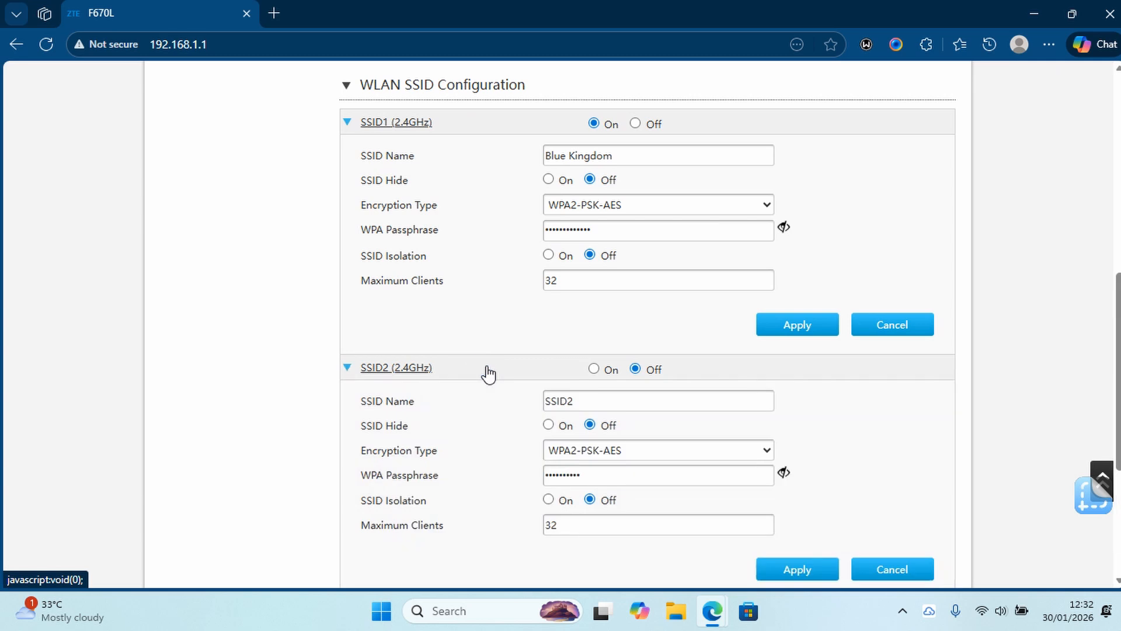
{"action": "left_click", "coordinate": [589, 397]}
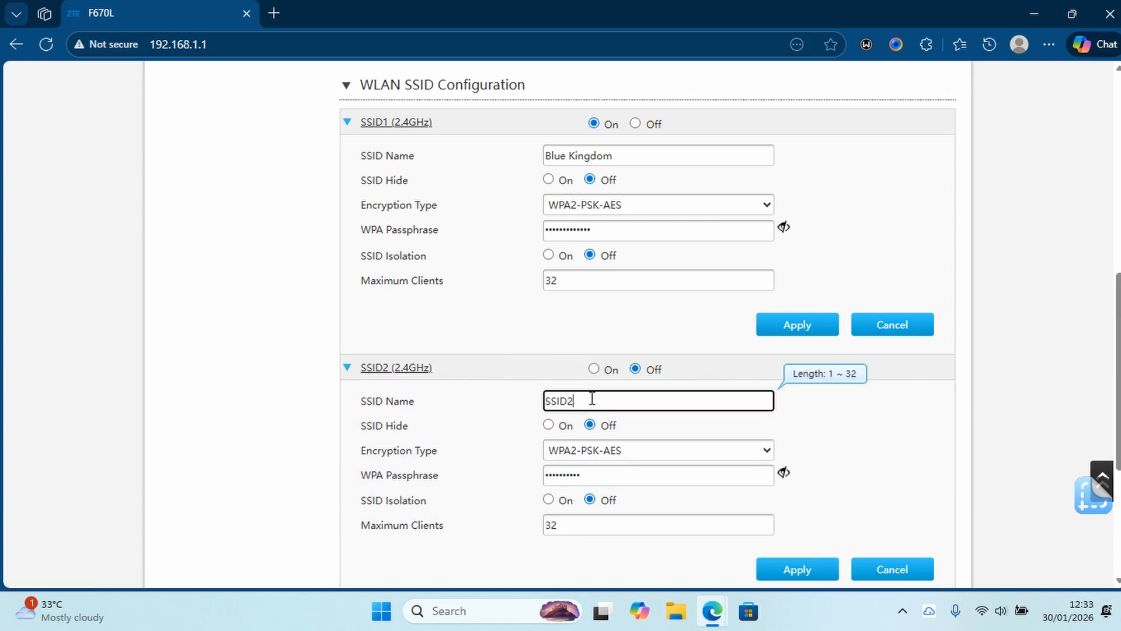
{"action": "key", "text": "BackSpace"}
{"action": "key", "text": "BackSpace"}
{"action": "key", "text": "BackSpace"}
{"action": "key", "text": "BackSpace"}
{"action": "key", "text": "BackSpace"}
{"action": "type", "text": "Neightb"}
{"action": "key", "text": "BackSpace"}
{"action": "key", "text": "BackSpace"}
{"action": "key", "text": "BackSpace"}
{"action": "key", "text": "BackSpace"}
{"action": "key", "text": "BackSpace"}
{"action": "key", "text": "BackSpace"}
{"action": "key", "text": "BackSpace"}
{"action": "type", "text": "Peace"}
Reveal the WPA passphrase of SSID2 and replace it with a new strong passphrase
{"action": "left_click", "coordinate": [784, 473]}
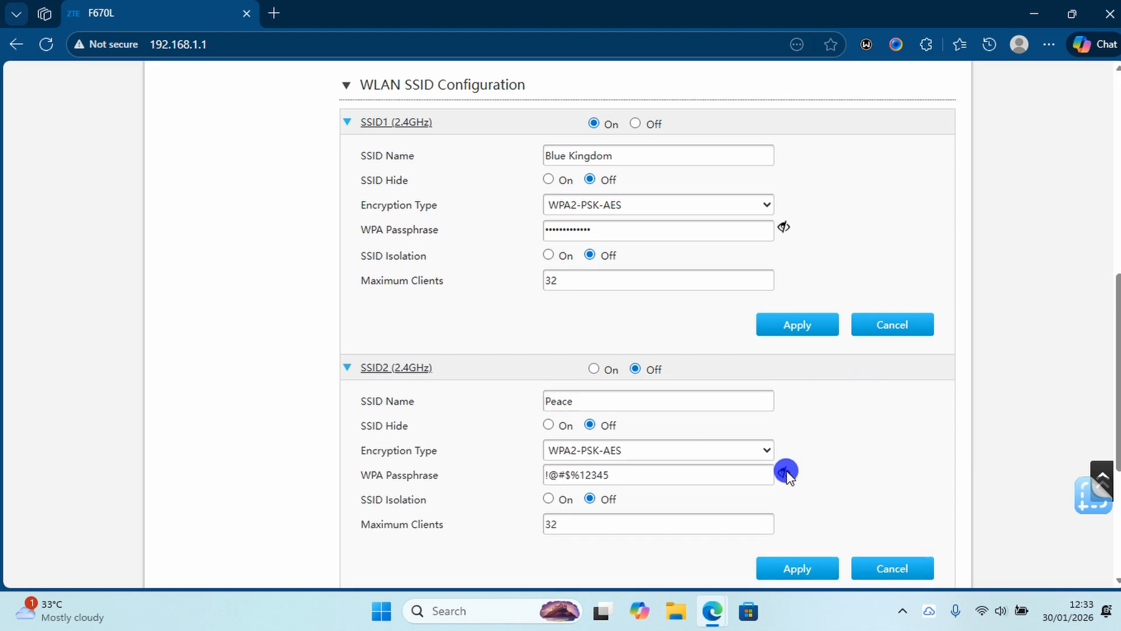
{"action": "left_click", "coordinate": [653, 473]}
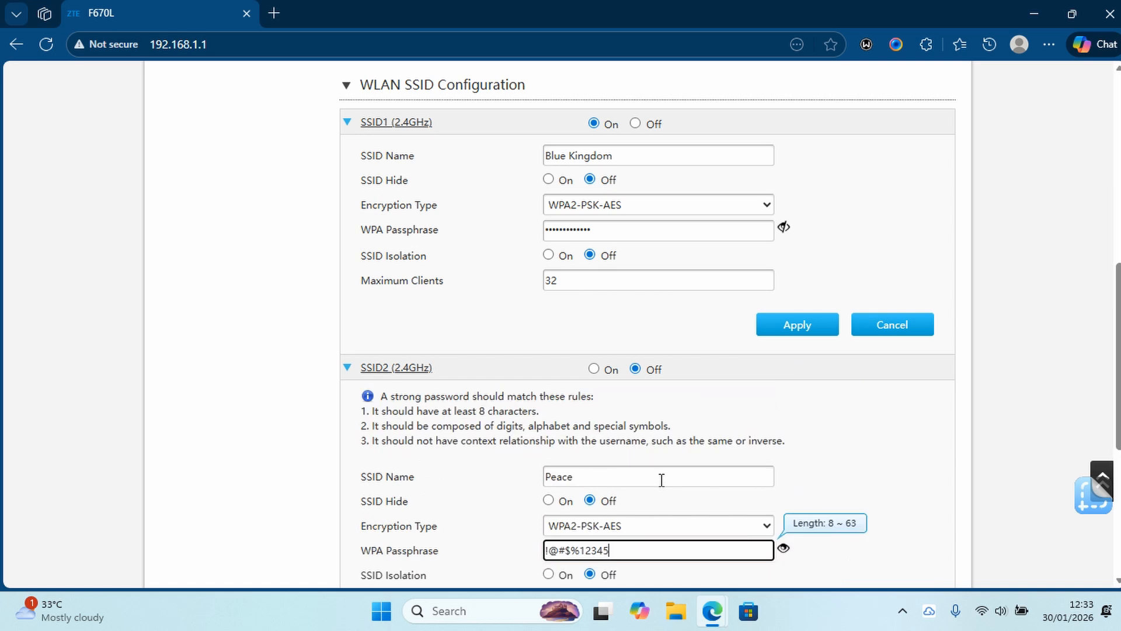
{"action": "key", "text": "BackSpace"}
{"action": "key", "text": "BackSpace"}
{"action": "key", "text": "BackSpace"}
{"action": "key", "text": "BackSpace"}
{"action": "key", "text": "BackSpace"}
{"action": "key", "text": "BackSpace"}
{"action": "key", "text": "BackSpace"}
{"action": "key", "text": "BackSpace"}
{"action": "key", "text": "BackSpace"}
{"action": "key", "text": "BackSpace"}
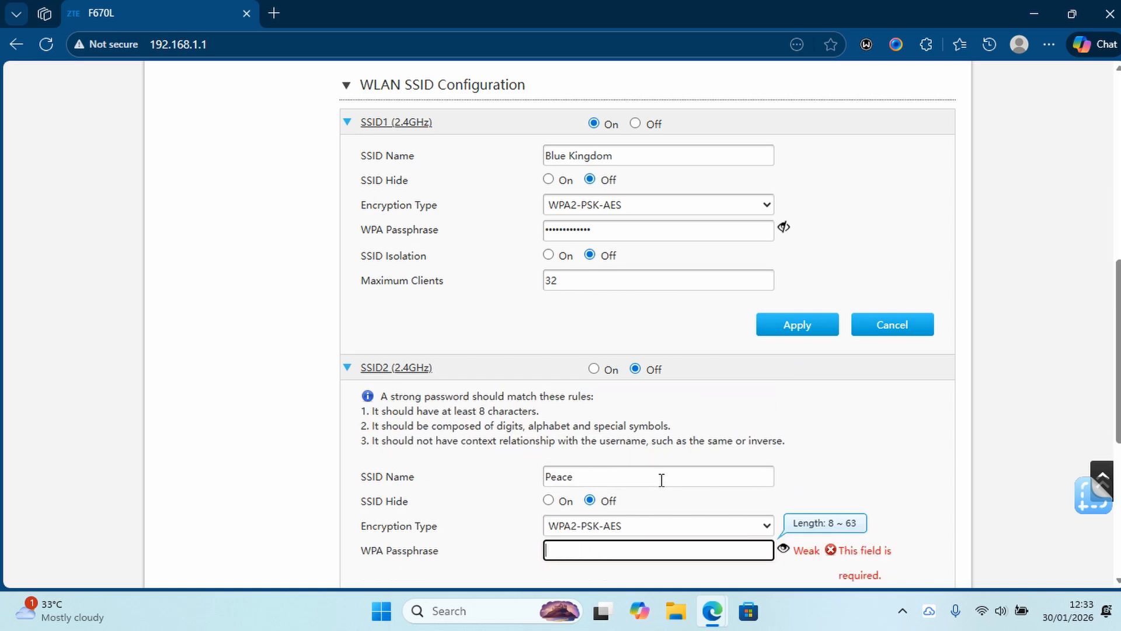
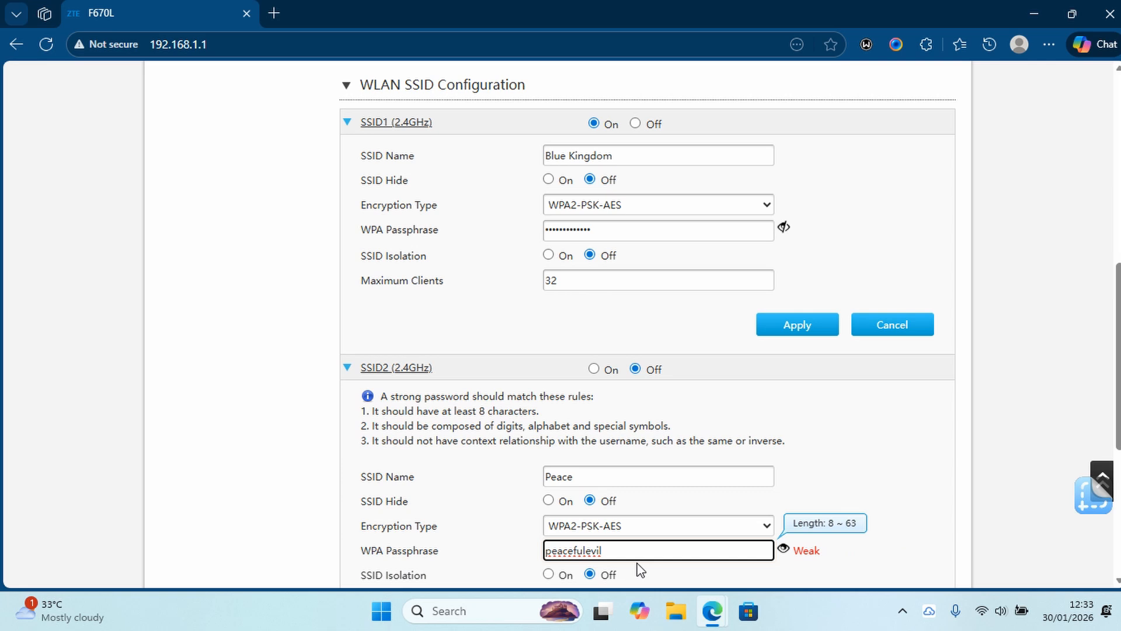
{"action": "left_click", "coordinate": [552, 549]}
{"action": "key", "text": "BackSpace"}
{"action": "type", "text": "P"}
{"action": "type", "text": "#"}
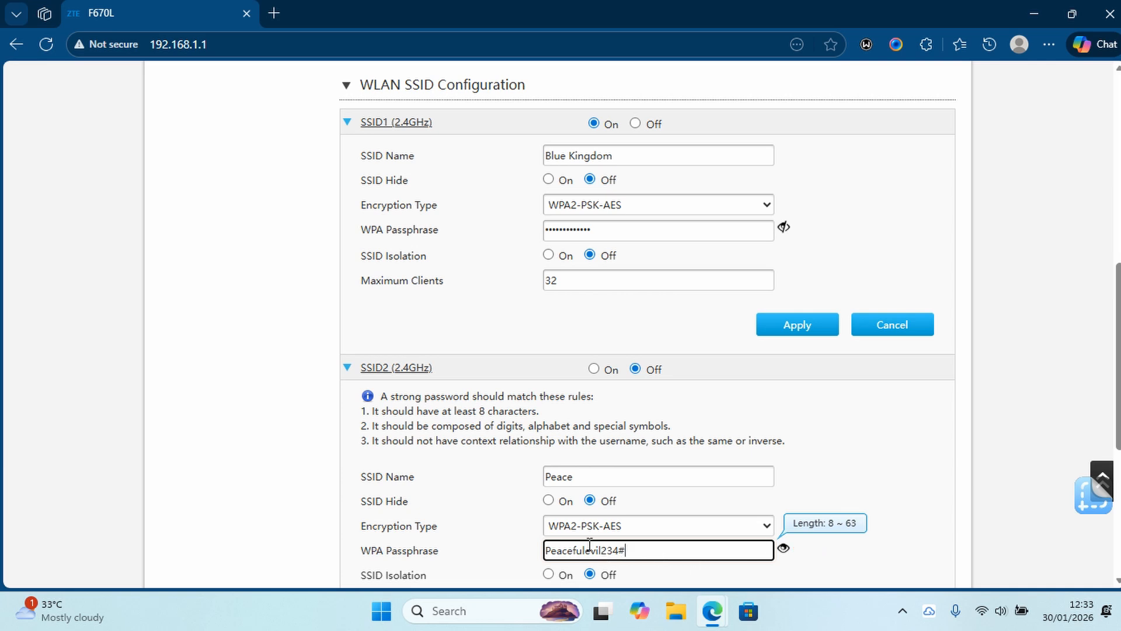
Set the maximum clients of SSID2 to 4 and apply the SSID2 settings
{"action": "scroll", "coordinate": [659, 547], "scroll_direction": "down", "scroll_amount": 1}
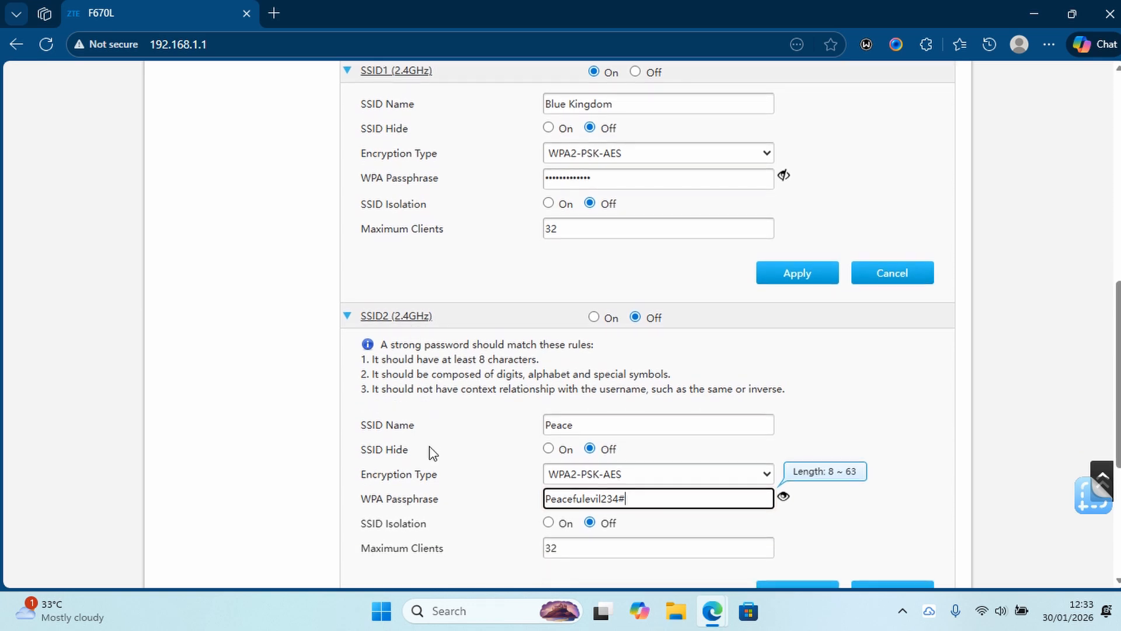
{"action": "scroll", "coordinate": [430, 453], "scroll_direction": "down", "scroll_amount": 1}
{"action": "left_click", "coordinate": [592, 509]}
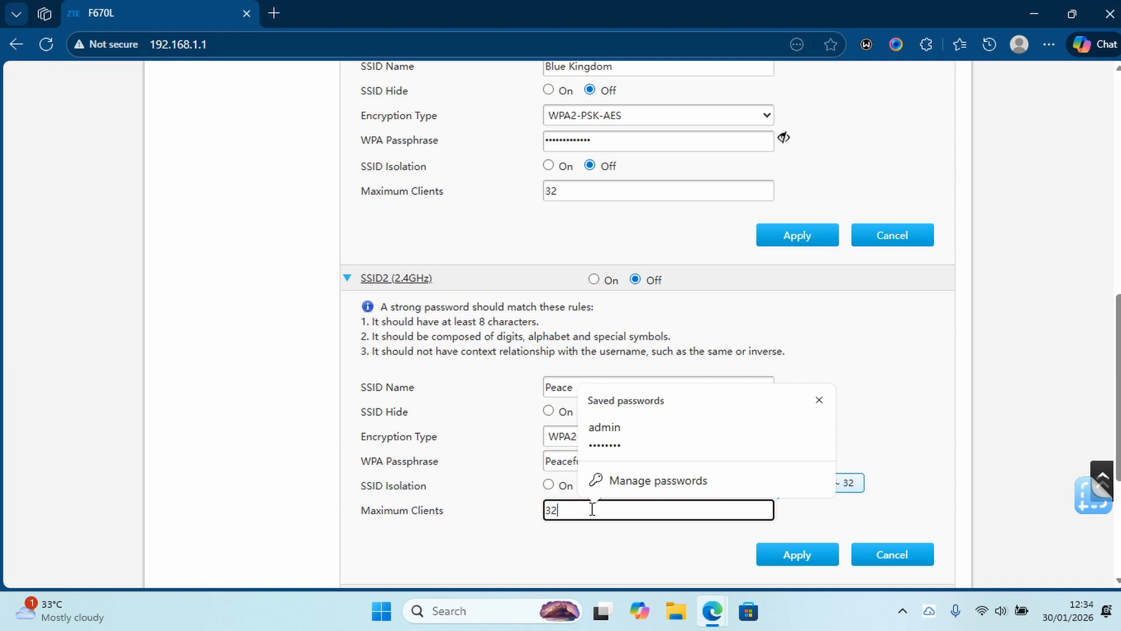
{"action": "left_click", "coordinate": [546, 549]}
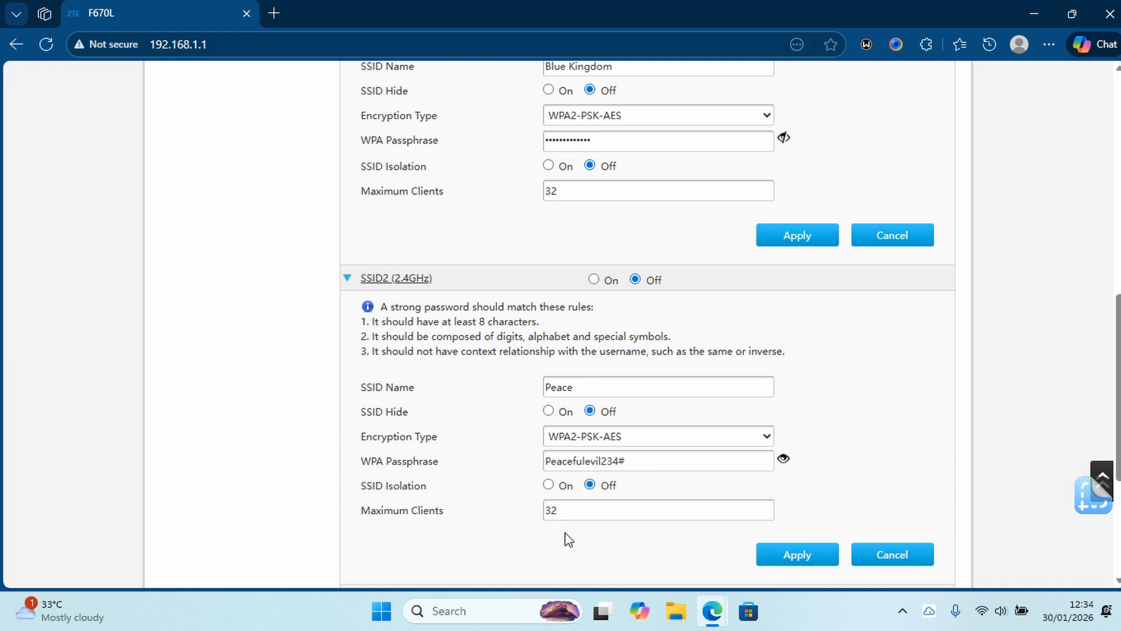
{"action": "left_click", "coordinate": [584, 509]}
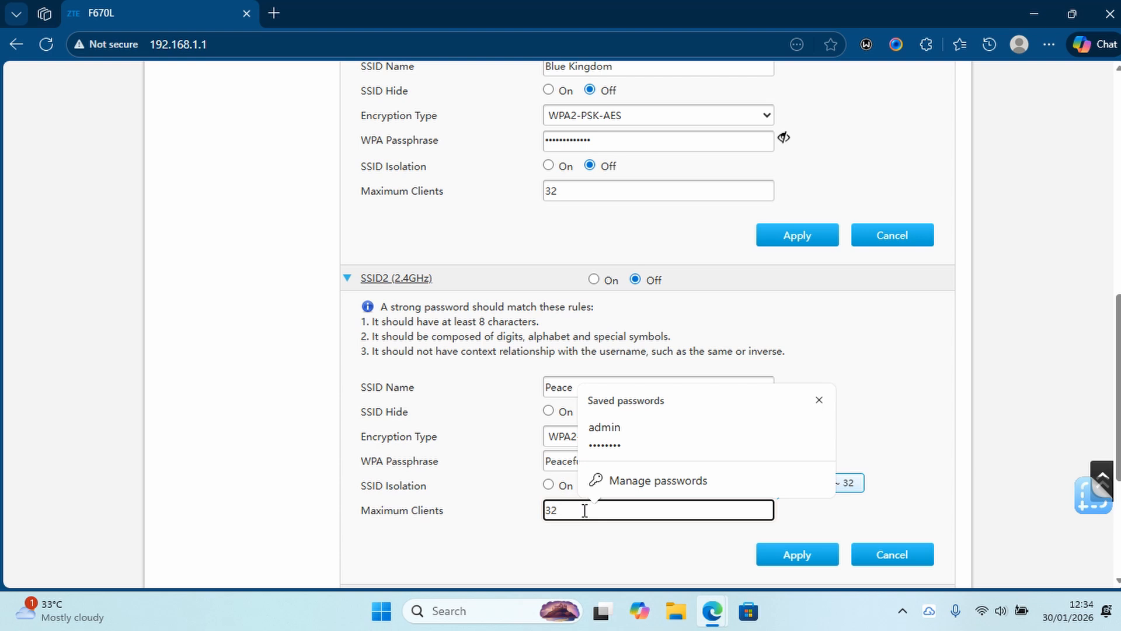
{"action": "key", "text": "BackSpace"}
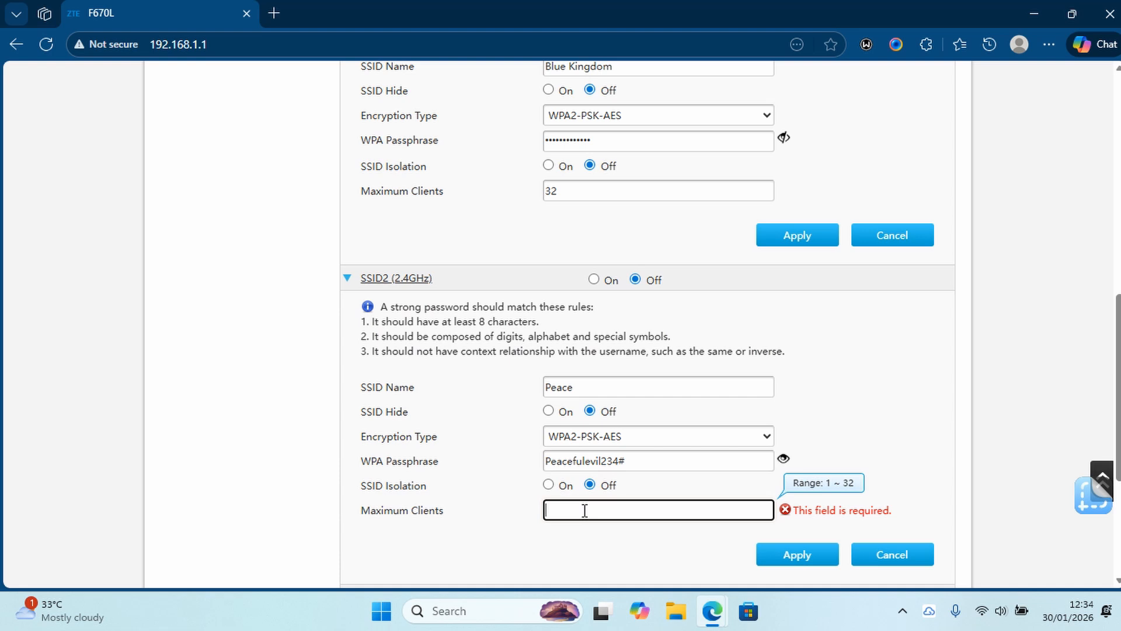
{"action": "type", "text": "3"}
{"action": "key", "text": "BackSpace"}
{"action": "type", "text": "4"}
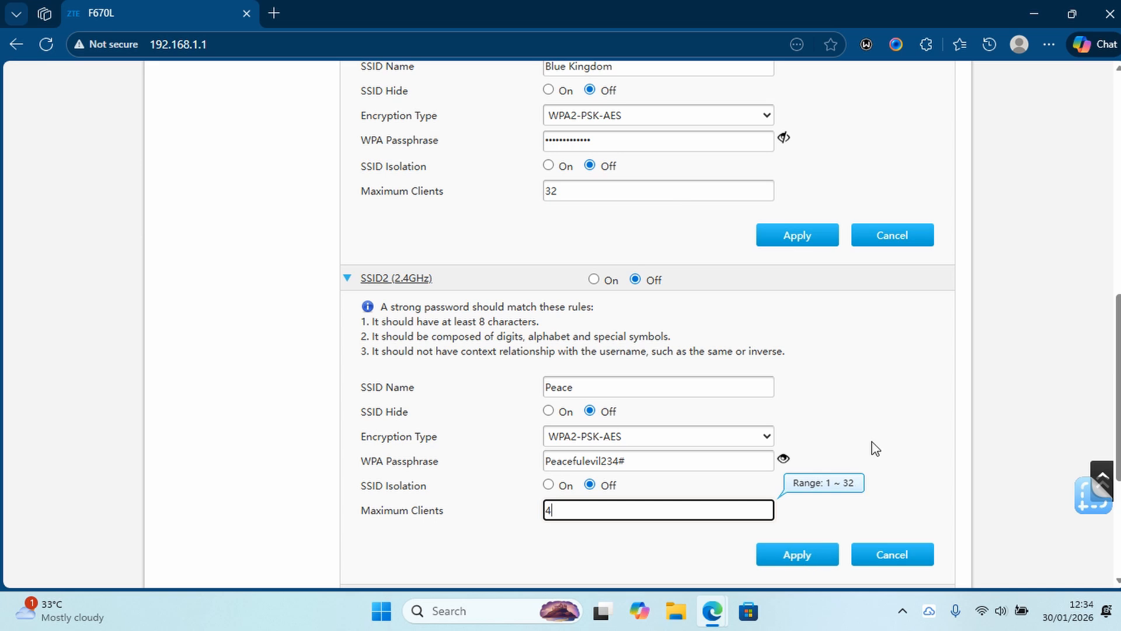
{"action": "right_click", "coordinate": [843, 438]}
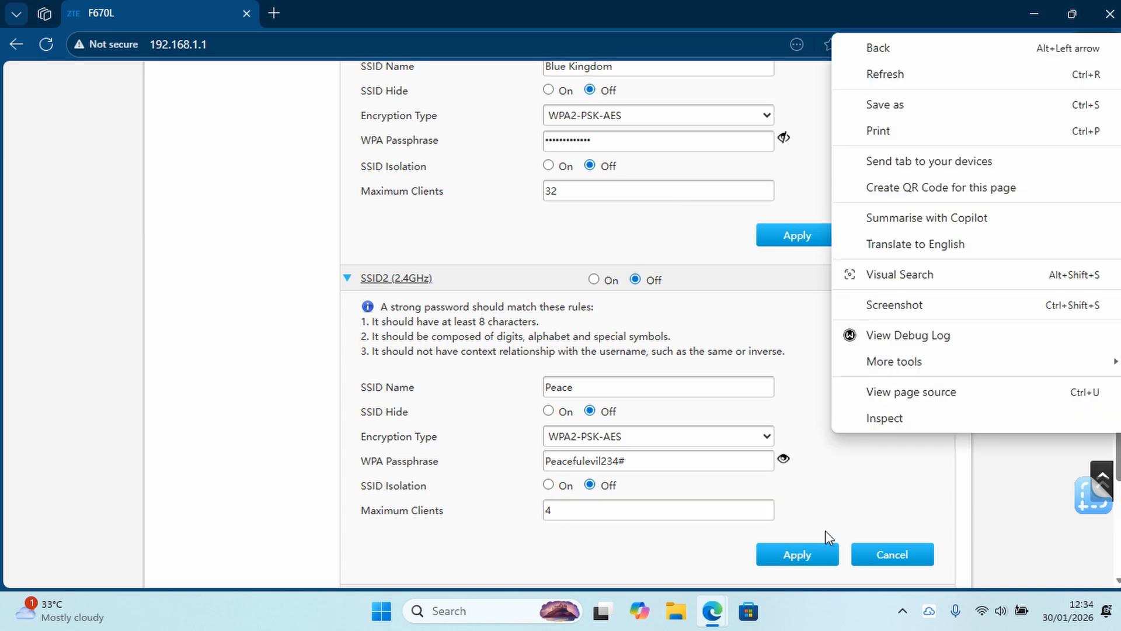
{"action": "left_click", "coordinate": [804, 559]}
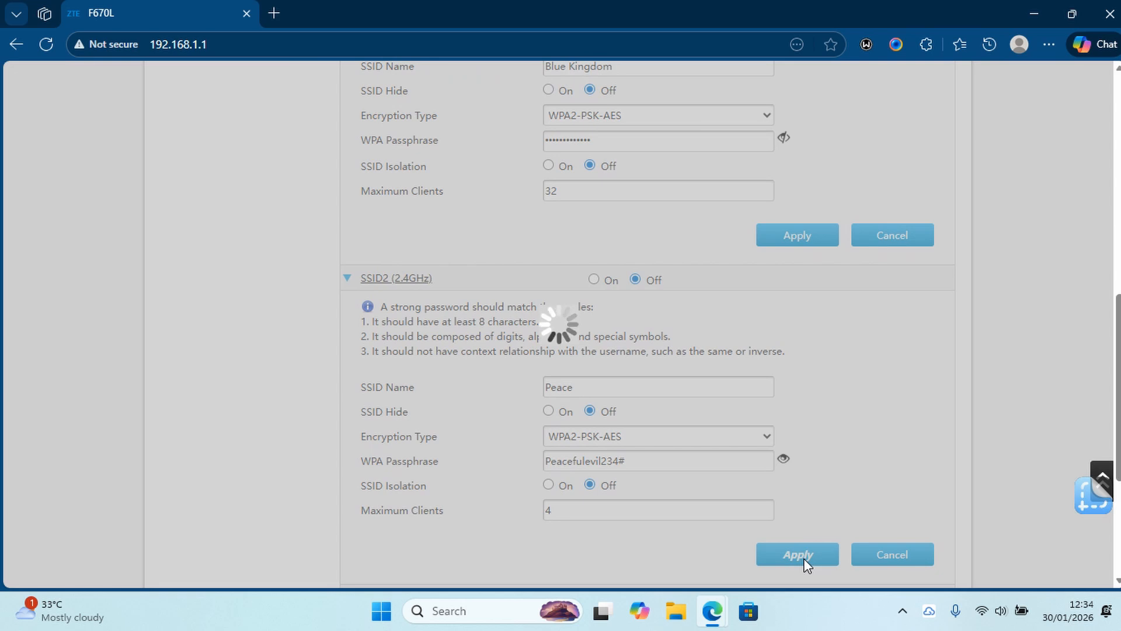
Expand SSID3 (2.4GHz) and replace its SSID name with Grace
{"action": "scroll", "coordinate": [644, 391], "scroll_direction": "down", "scroll_amount": 2}
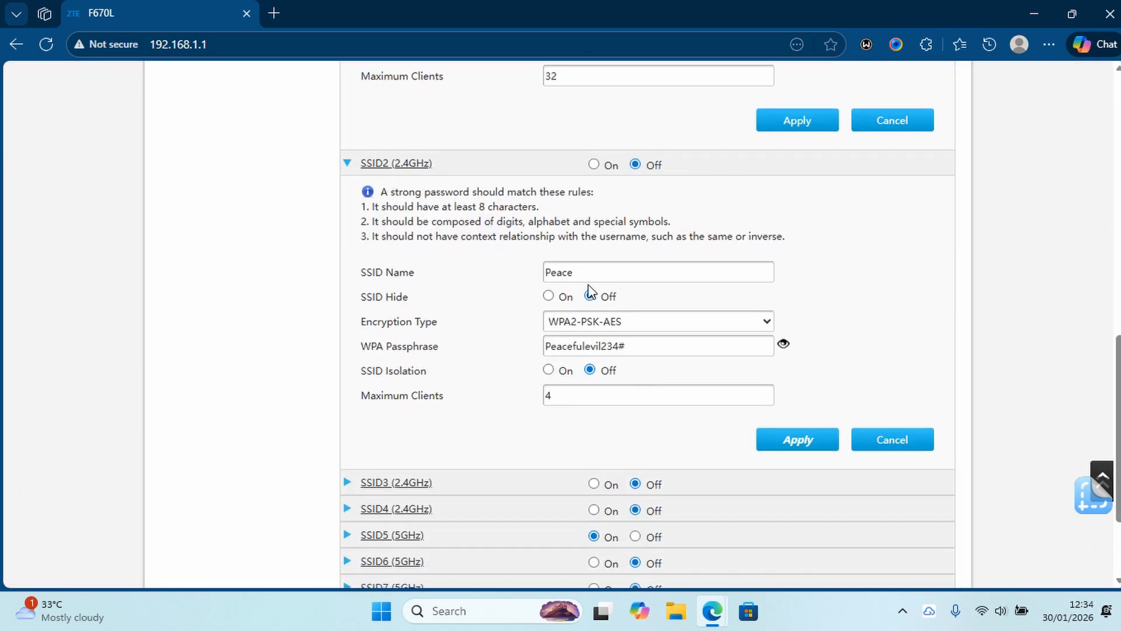
{"action": "left_click", "coordinate": [459, 495]}
{"action": "left_click", "coordinate": [585, 518]}
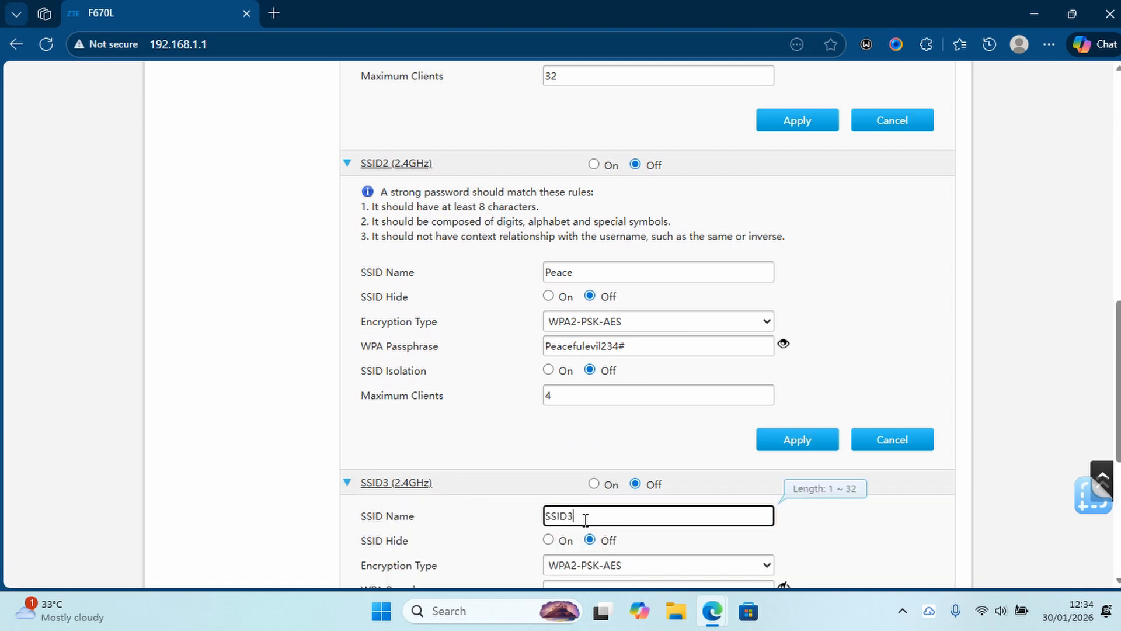
{"action": "key", "text": "BackSpace"}
{"action": "key", "text": "BackSpace"}
{"action": "key", "text": "BackSpace"}
{"action": "key", "text": "BackSpace"}
{"action": "key", "text": "BackSpace"}
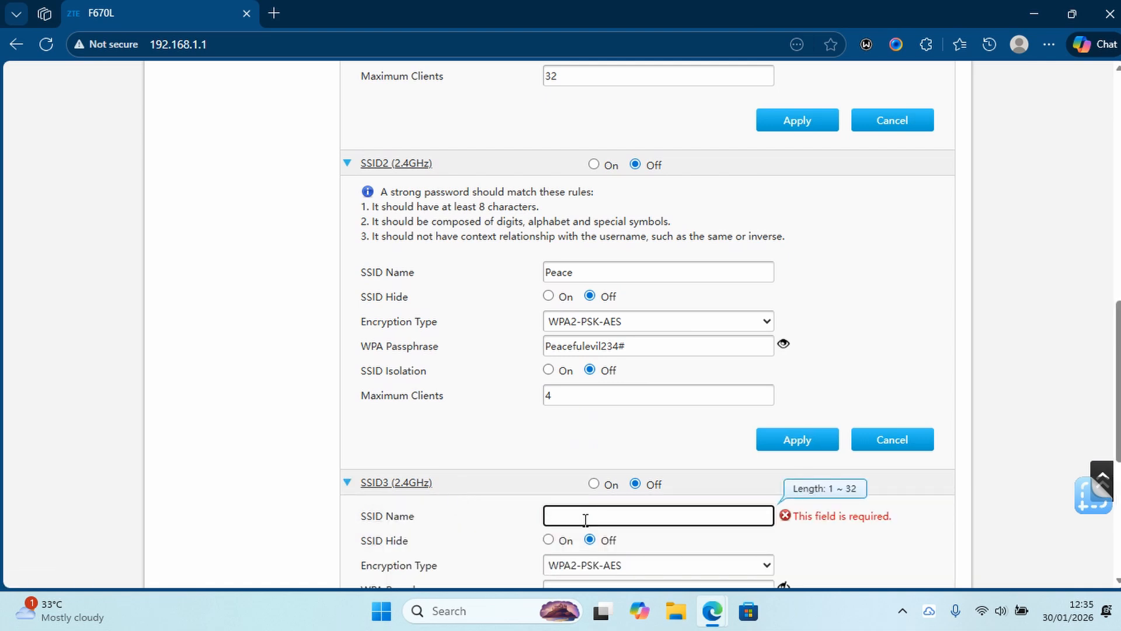
{"action": "type", "text": "Grace"}
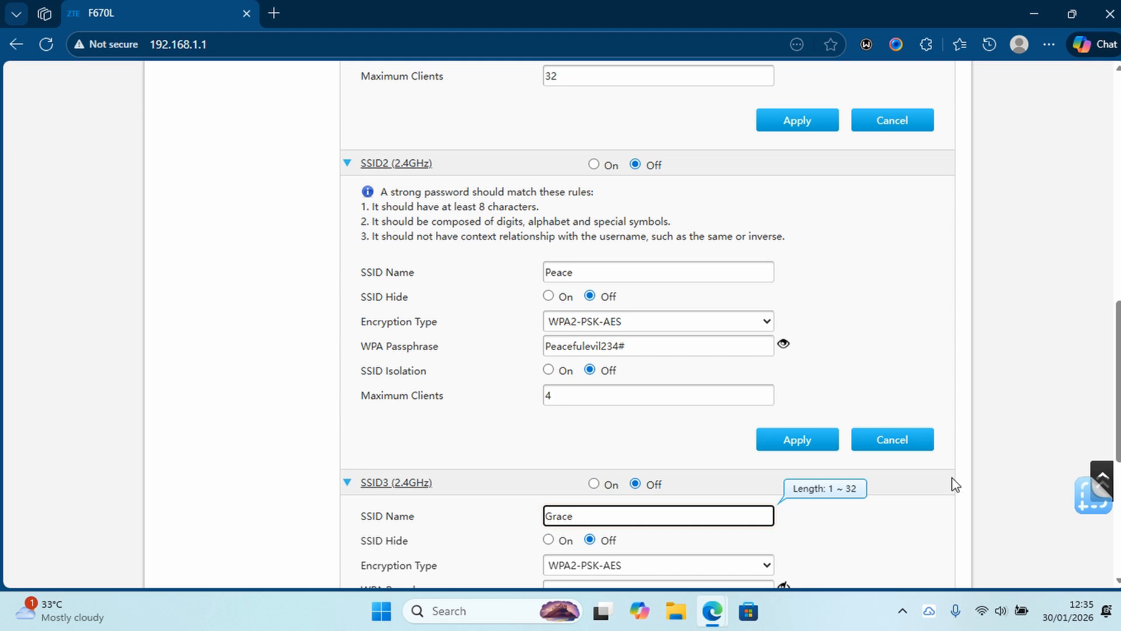
Replace the revealed WPA passphrase of SSID3 with a new strong passphrase and apply the SSID3 settings
{"action": "scroll", "coordinate": [873, 533], "scroll_direction": "down", "scroll_amount": 2}
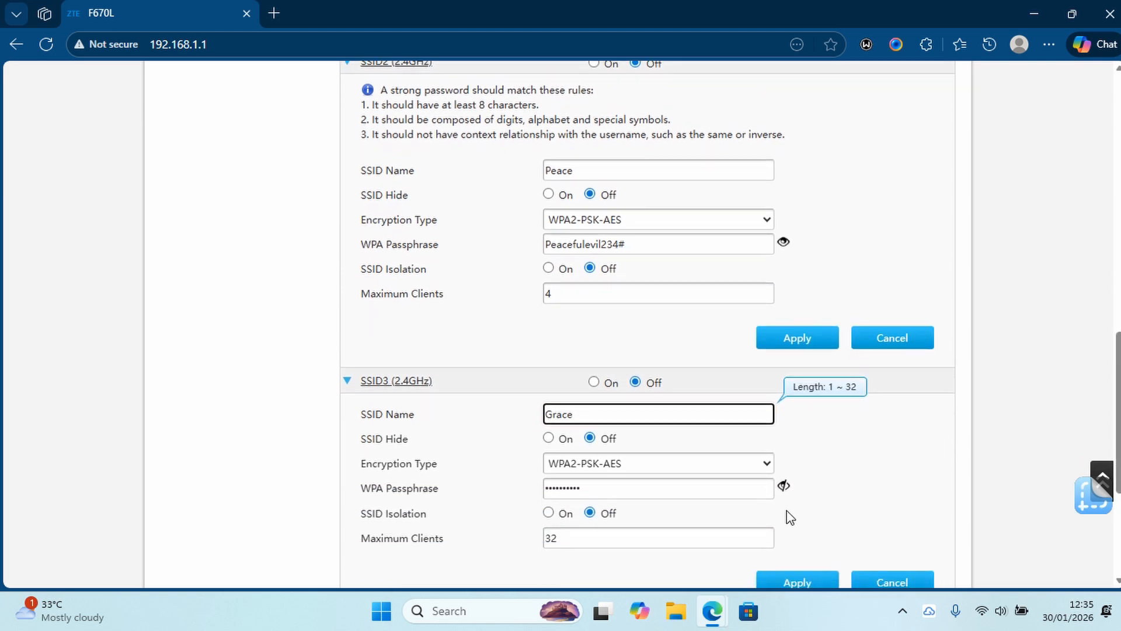
{"action": "left_click", "coordinate": [783, 485]}
{"action": "left_click", "coordinate": [694, 486]}
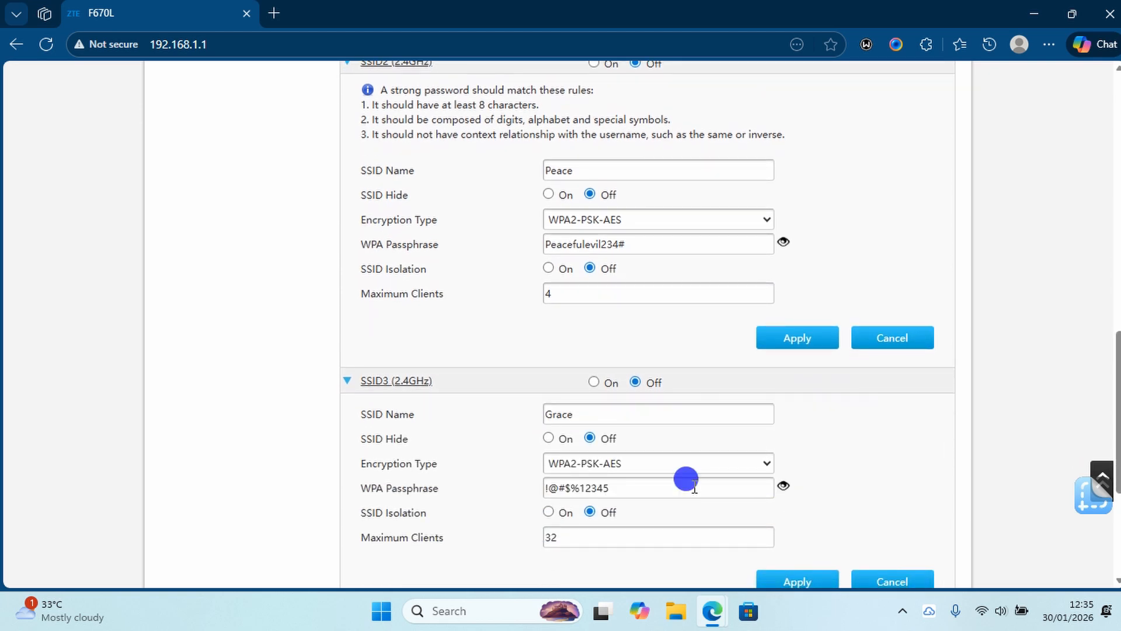
{"action": "key", "text": "BackSpace"}
{"action": "key", "text": "BackSpace"}
{"action": "key", "text": "BackSpace"}
{"action": "key", "text": "BackSpace"}
{"action": "key", "text": "BackSpace"}
{"action": "key", "text": "BackSpace"}
{"action": "key", "text": "BackSpace"}
{"action": "key", "text": "BackSpace"}
{"action": "key", "text": "BackSpace"}
{"action": "key", "text": "BackSpace"}
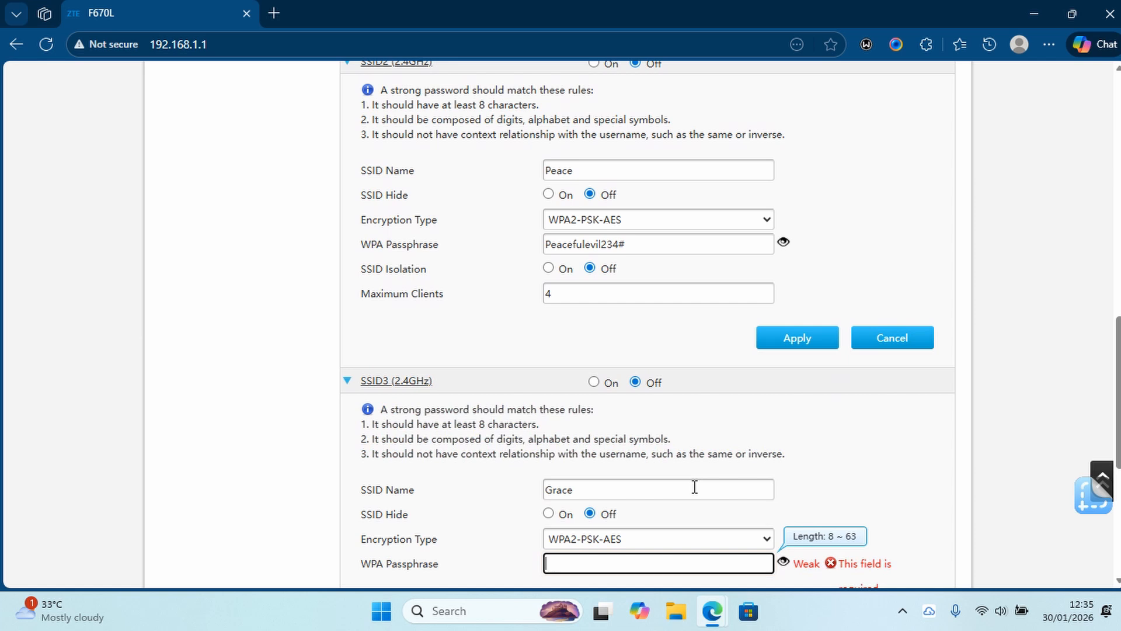
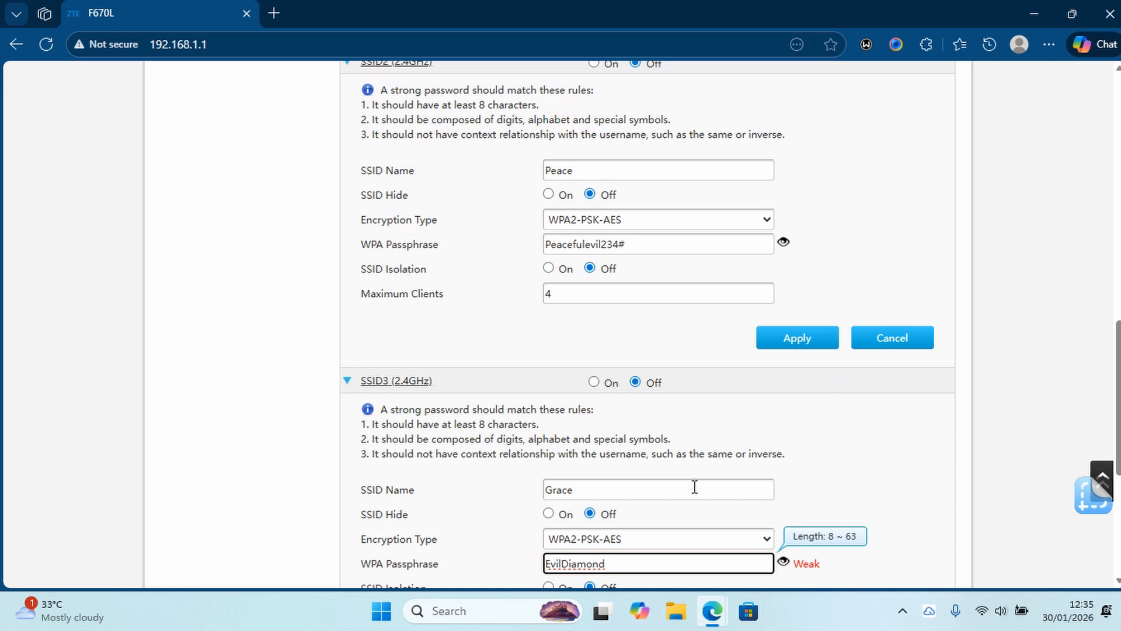
{"action": "left_click", "coordinate": [808, 496]}
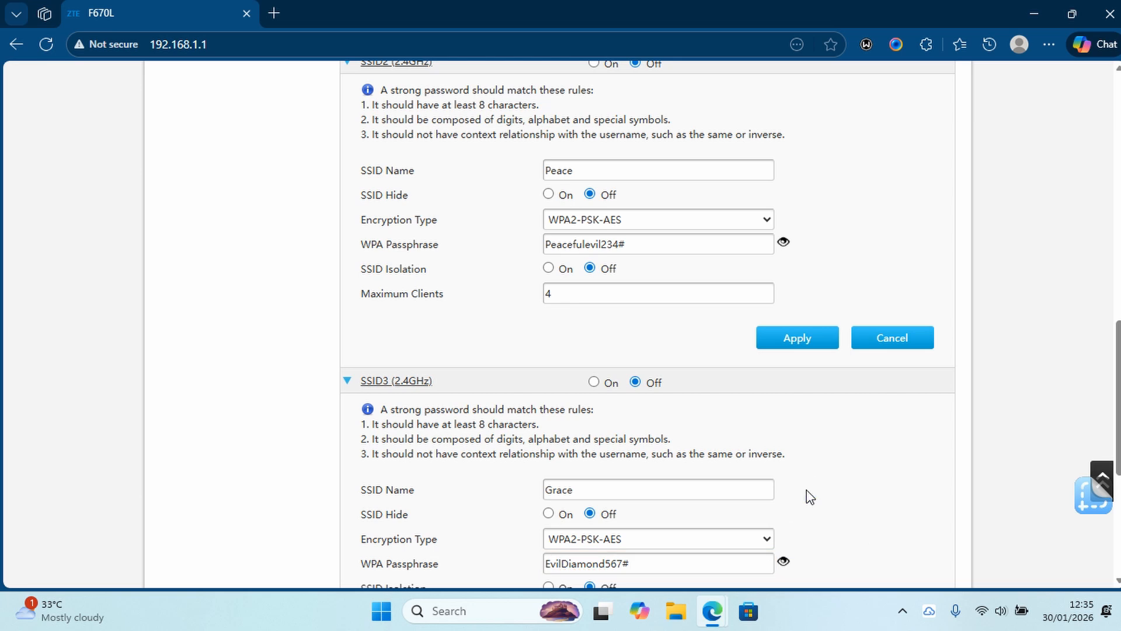
{"action": "scroll", "coordinate": [809, 495], "scroll_direction": "down", "scroll_amount": 2}
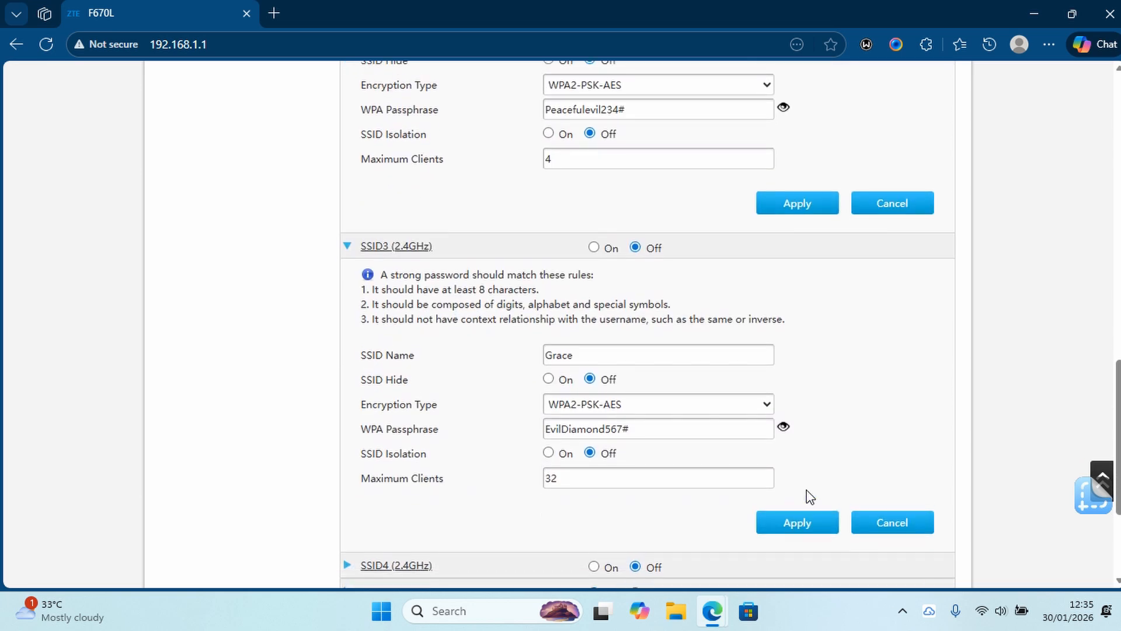
{"action": "scroll", "coordinate": [809, 496], "scroll_direction": "down", "scroll_amount": 1}
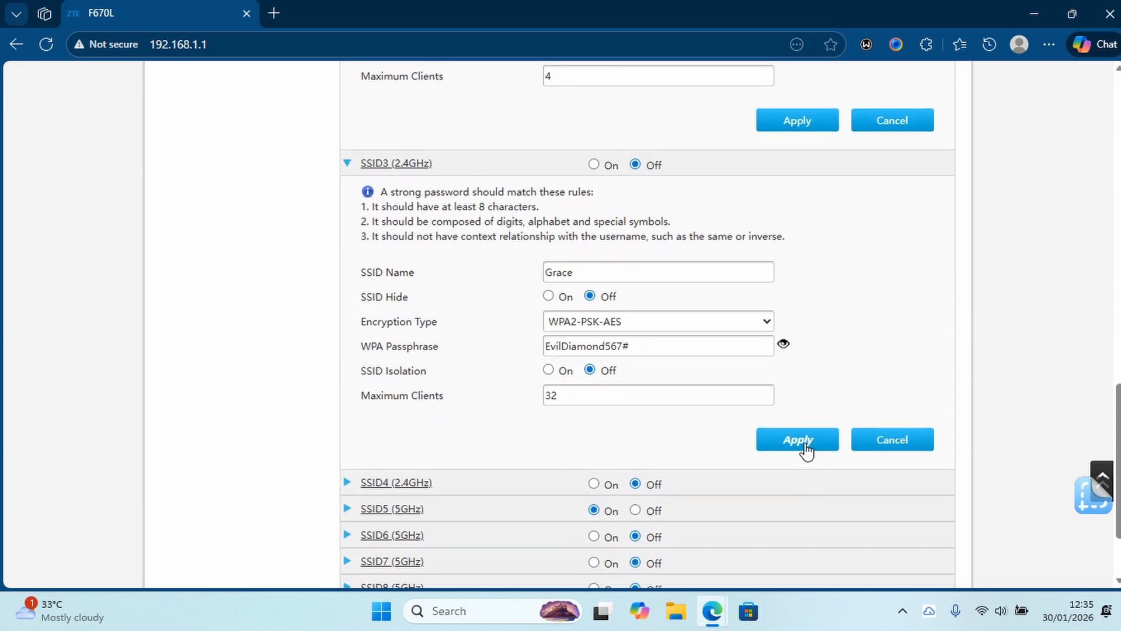
{"action": "left_click", "coordinate": [798, 440]}
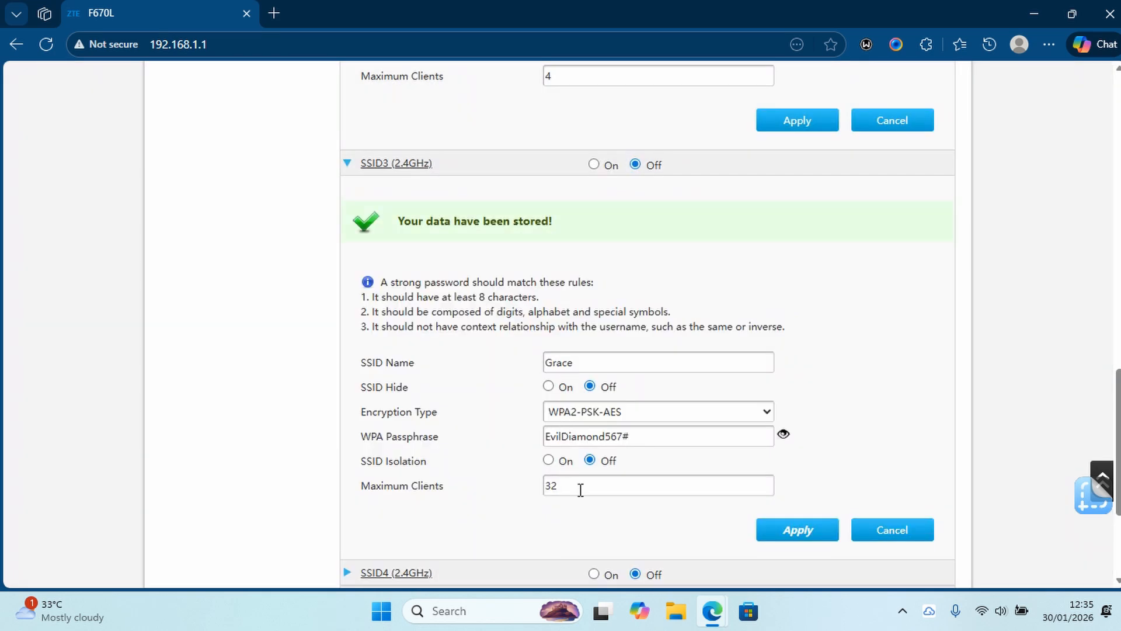
Set the maximum clients of SSID3 to 3 and apply the SSID3 settings again
{"action": "left_click", "coordinate": [582, 394]}
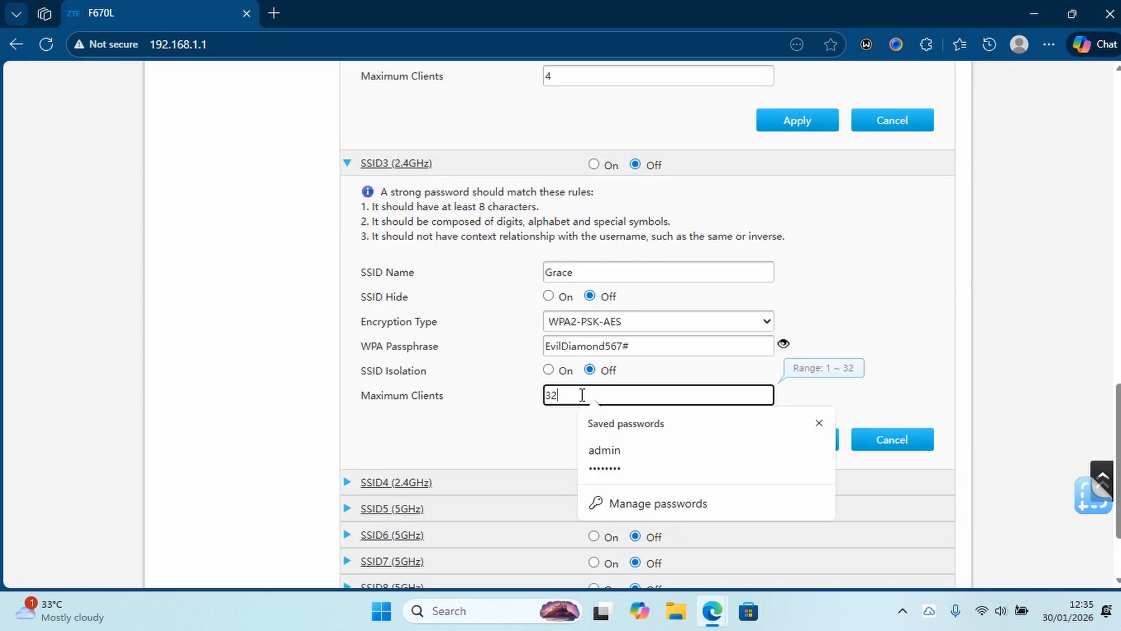
{"action": "key", "text": "BackSpace"}
{"action": "key", "text": "BackSpace"}
{"action": "type", "text": "3"}
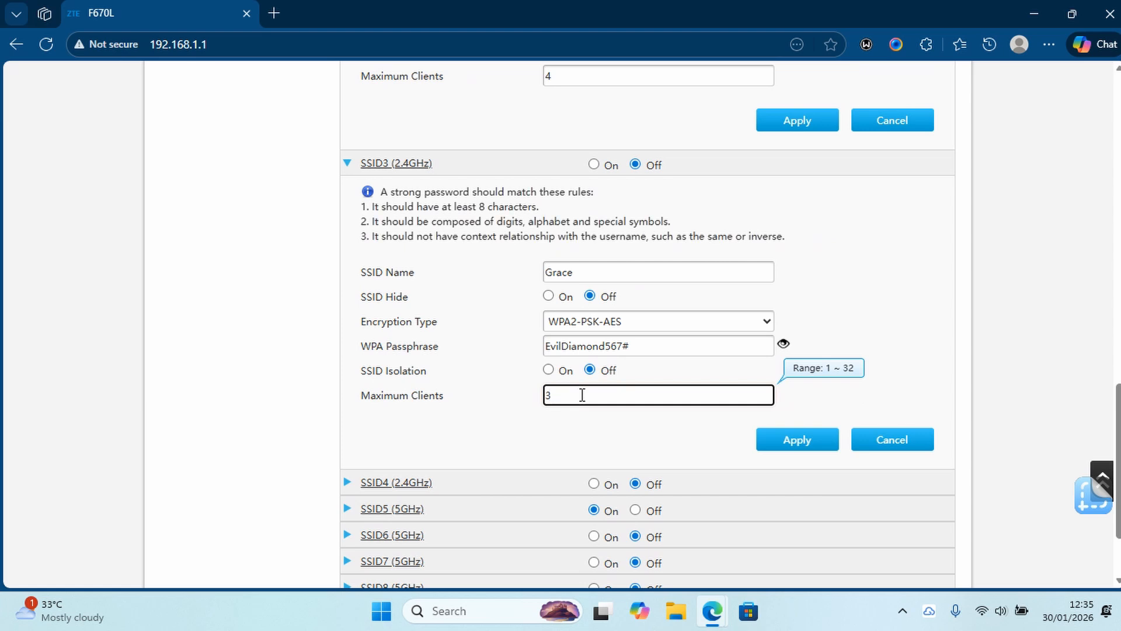
{"action": "left_click", "coordinate": [607, 435]}
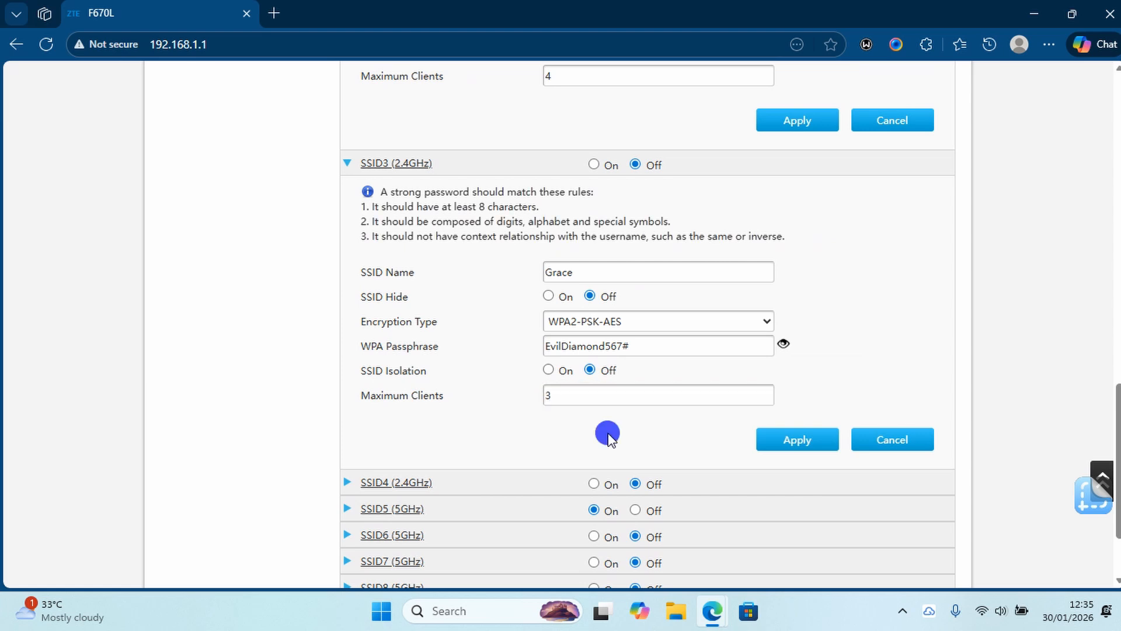
{"action": "left_click", "coordinate": [783, 444]}
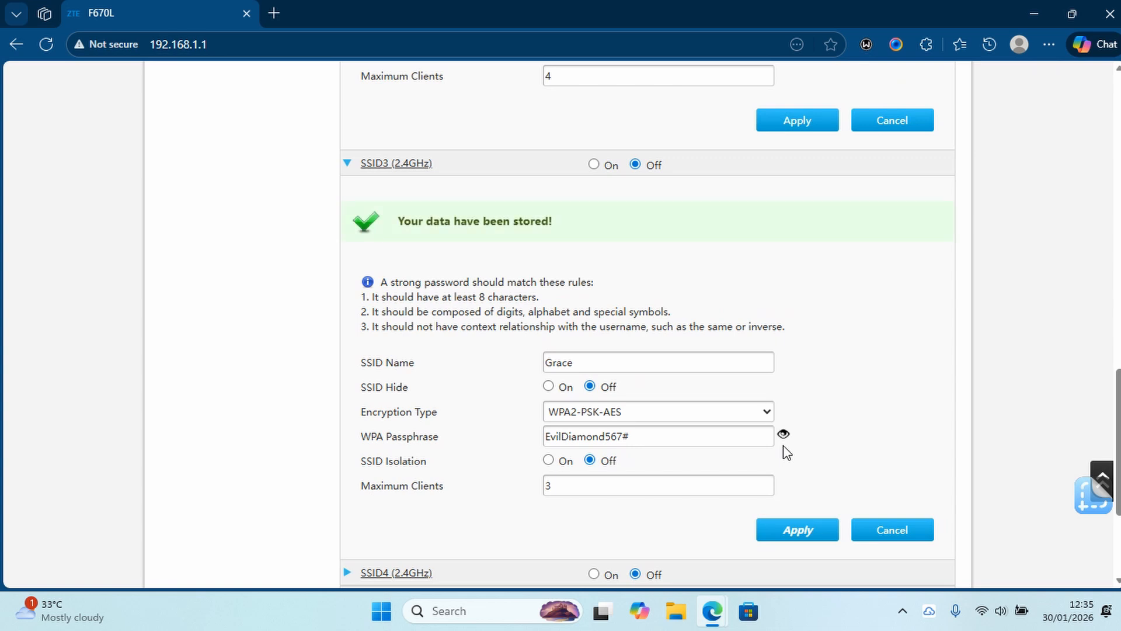
Collapse the SSID2 (2.4GHz) and SSID3 (2.4GHz) sections
{"action": "scroll", "coordinate": [857, 470], "scroll_direction": "down", "scroll_amount": 2}
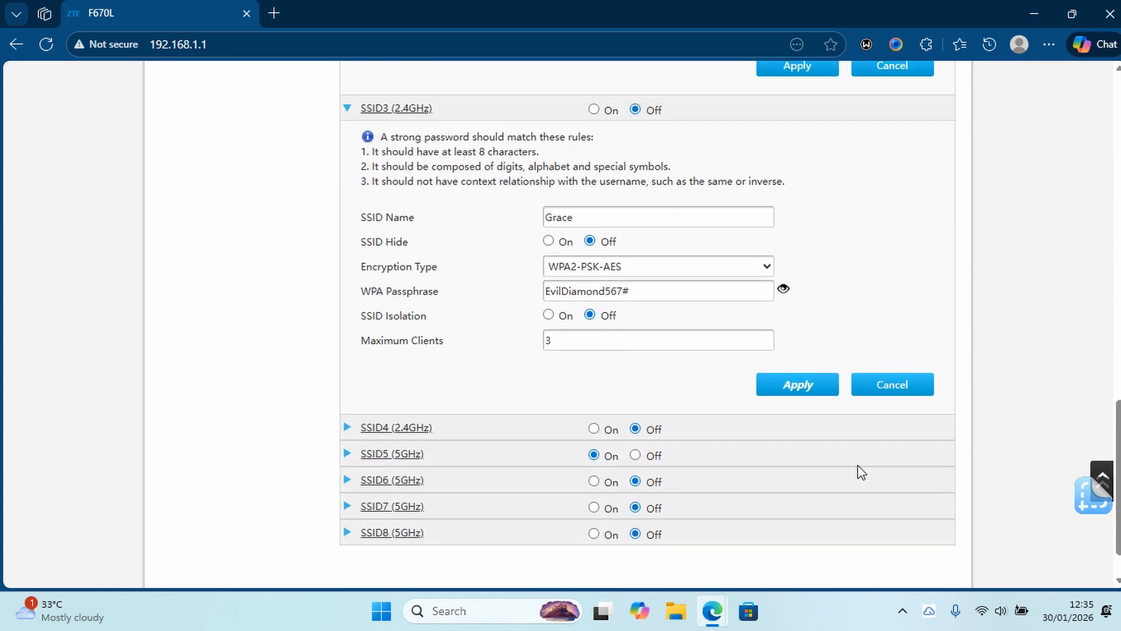
{"action": "scroll", "coordinate": [857, 470], "scroll_direction": "up", "scroll_amount": 1}
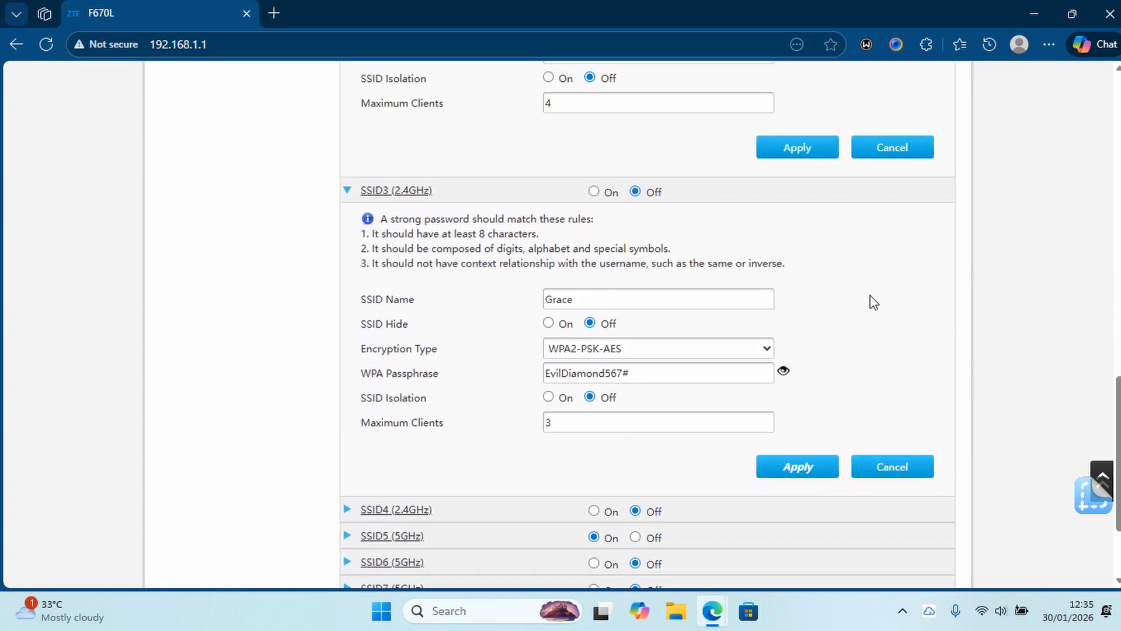
{"action": "scroll", "coordinate": [873, 302], "scroll_direction": "up", "scroll_amount": 4}
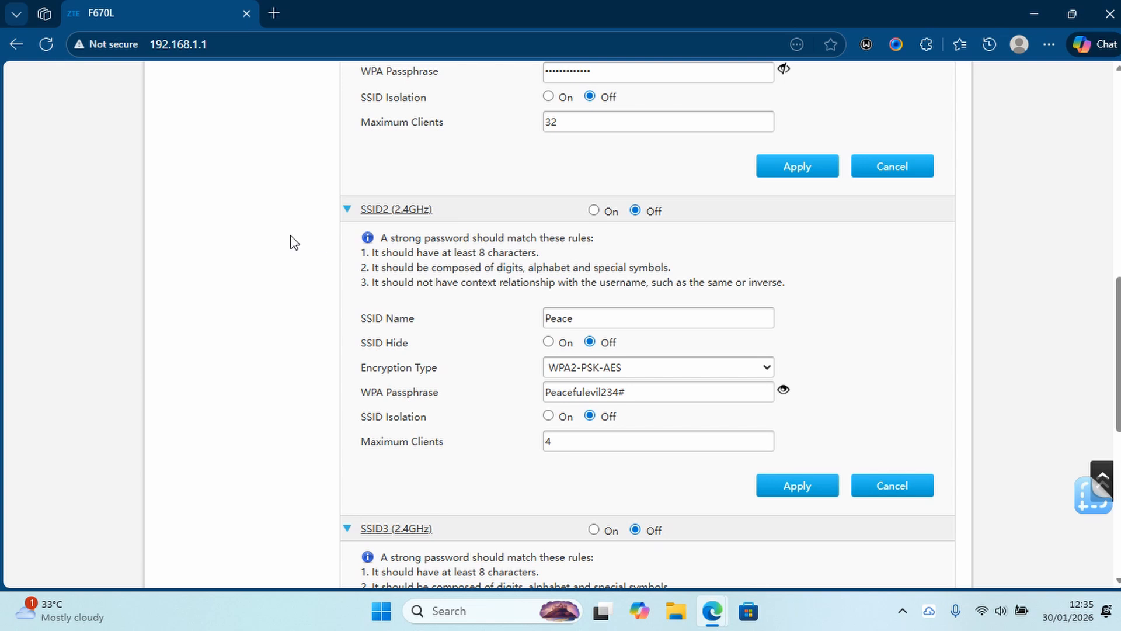
{"action": "left_click", "coordinate": [346, 209]}
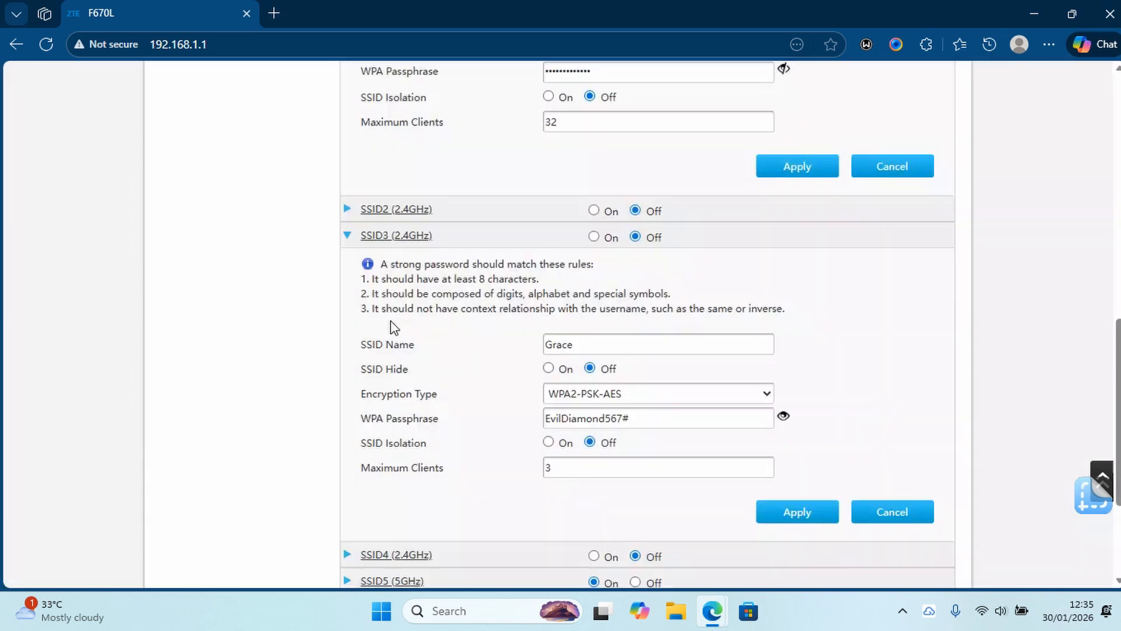
{"action": "left_click", "coordinate": [347, 235]}
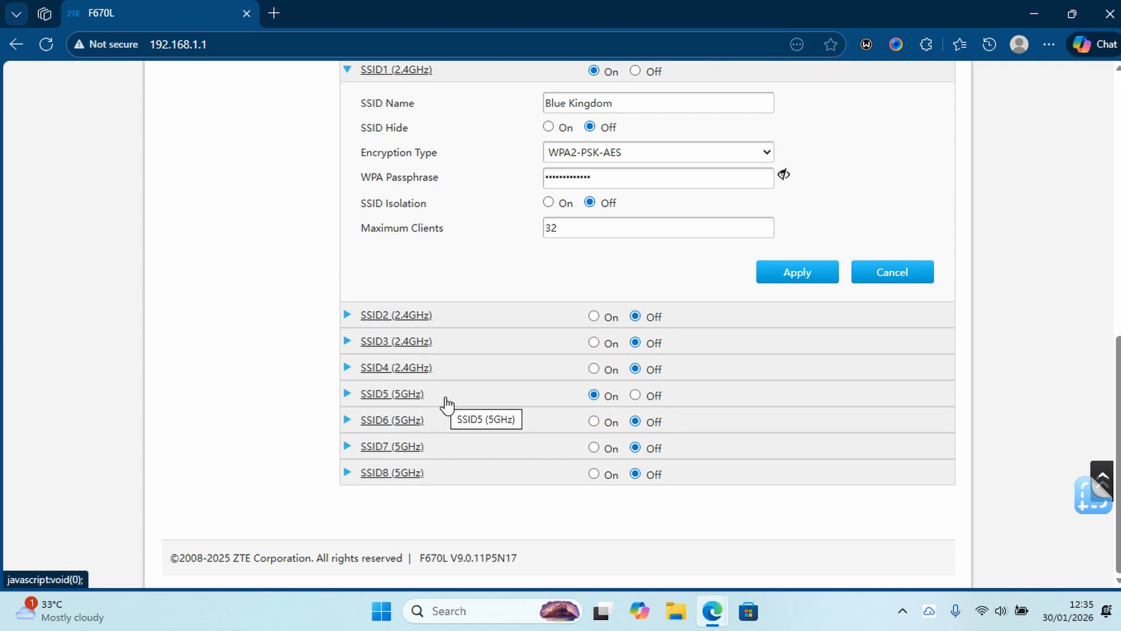
Expand SSID6 (5GHz) and replace its SSID name with Innocent
{"action": "left_click", "coordinate": [421, 421]}
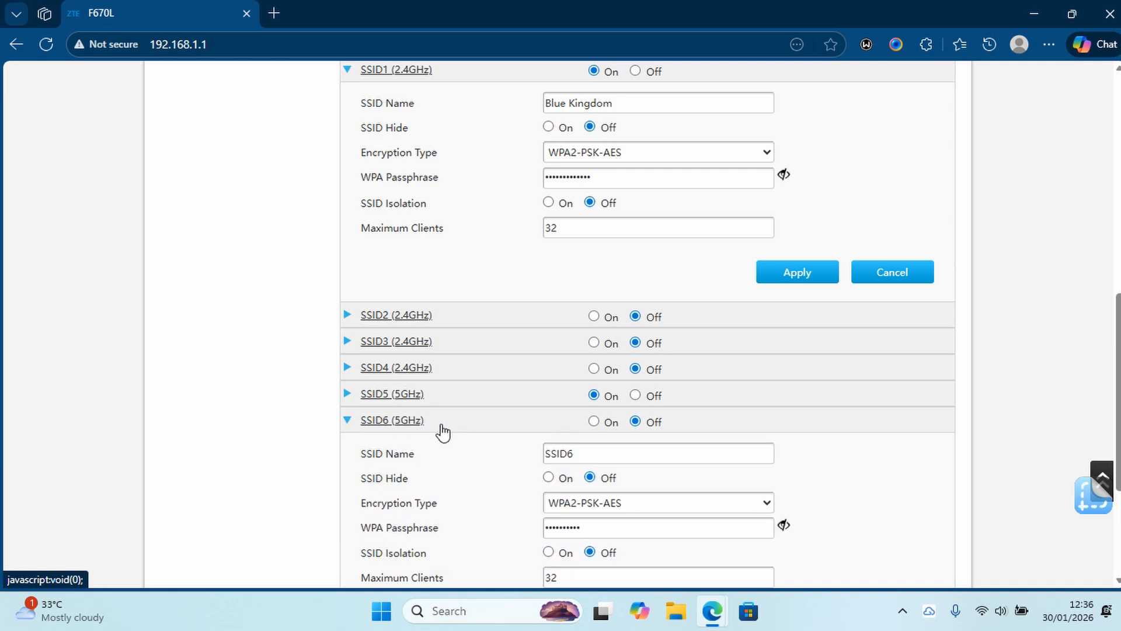
{"action": "left_click", "coordinate": [587, 453]}
{"action": "key", "text": "BackSpace"}
{"action": "key", "text": "BackSpace"}
{"action": "key", "text": "BackSpace"}
{"action": "key", "text": "BackSpace"}
{"action": "key", "text": "BackSpace"}
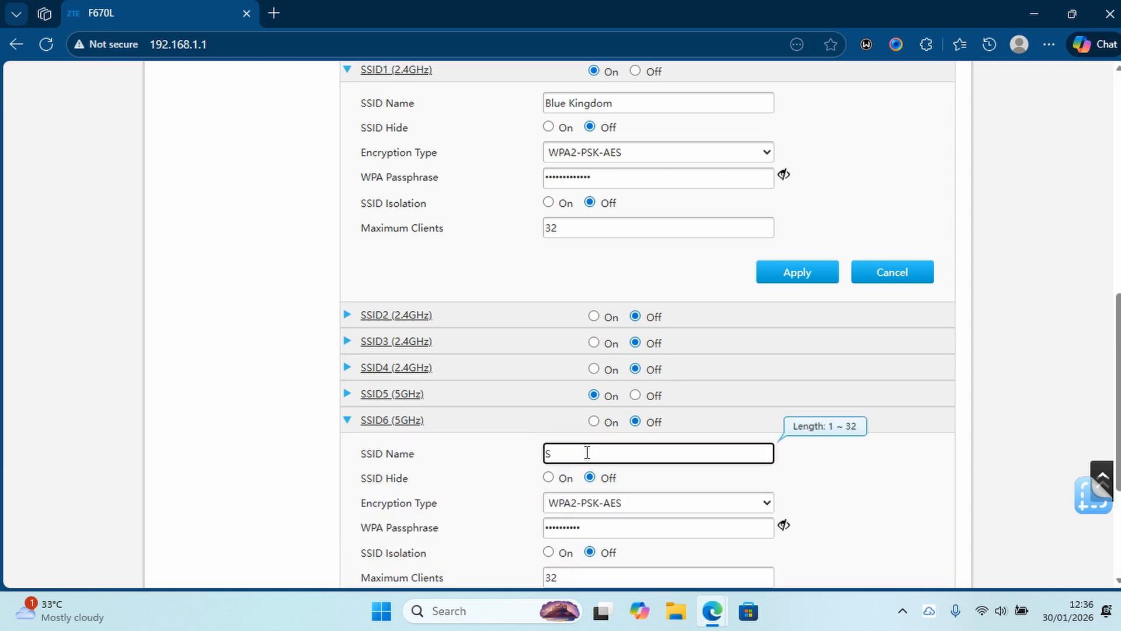
{"action": "type", "text": "Innocent"}
Reveal the WPA passphrase of SSID6 and replace it with a new passphrase of two words and a special symbol
{"action": "left_click", "coordinate": [783, 525]}
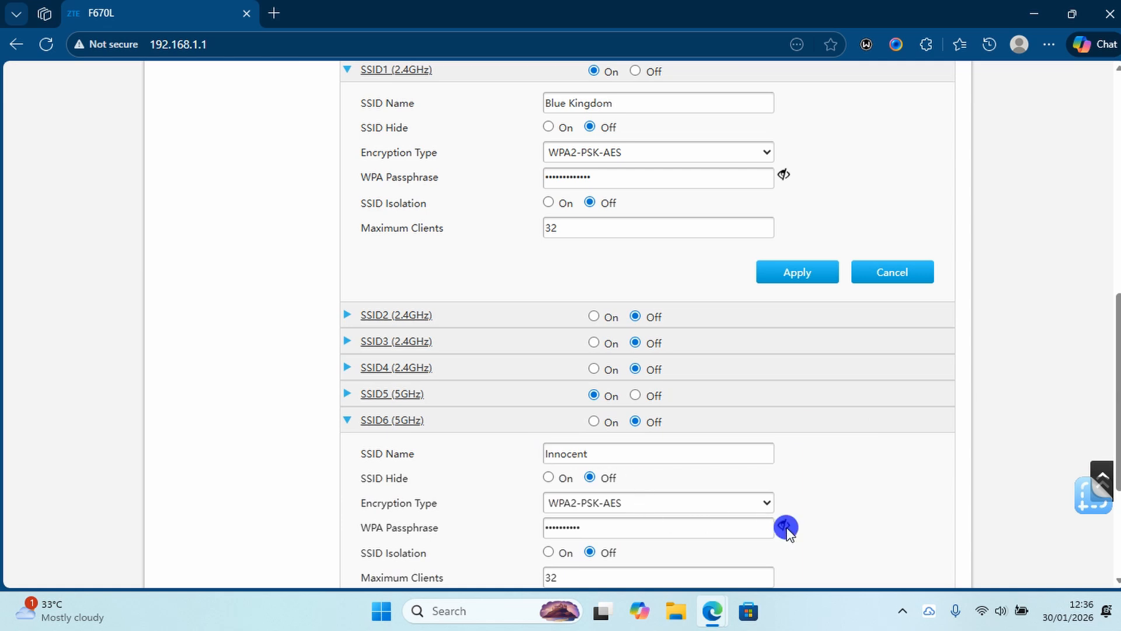
{"action": "left_click", "coordinate": [671, 526]}
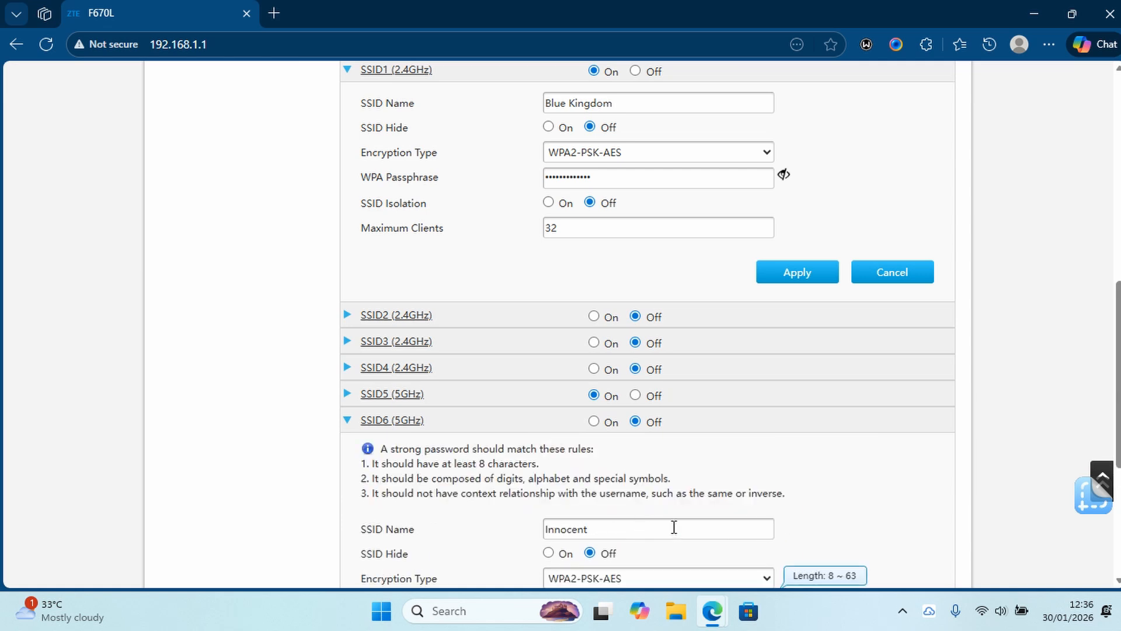
{"action": "scroll", "coordinate": [673, 526], "scroll_direction": "down", "scroll_amount": 2}
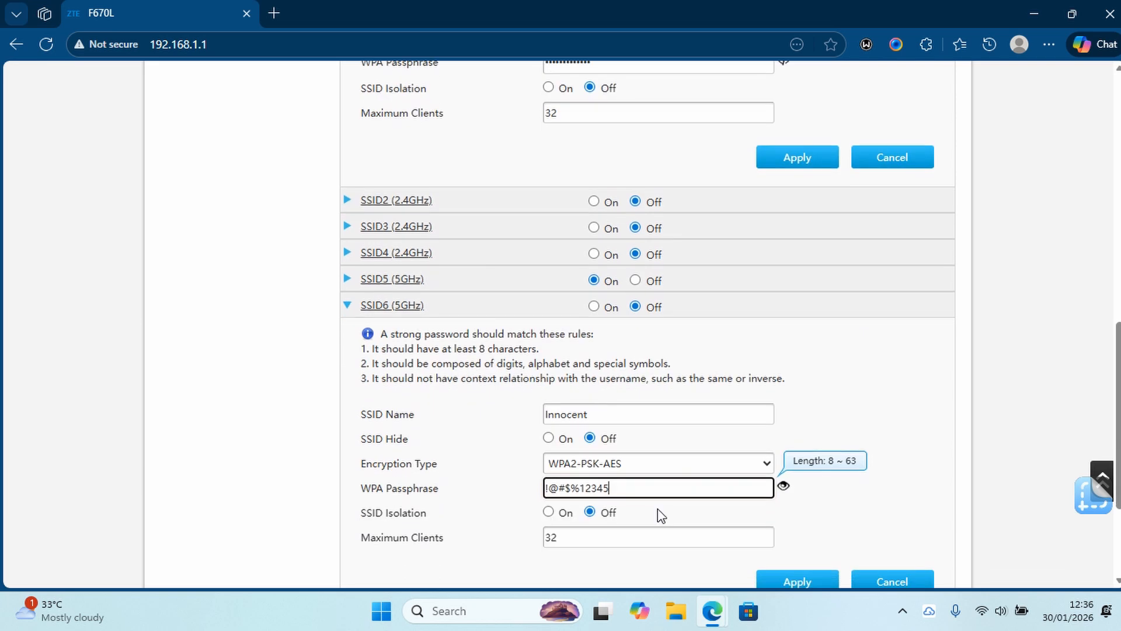
{"action": "key", "text": "BackSpace"}
{"action": "key", "text": "BackSpace"}
{"action": "key", "text": "BackSpace"}
{"action": "key", "text": "BackSpace"}
{"action": "key", "text": "BackSpace"}
{"action": "key", "text": "BackSpace"}
{"action": "key", "text": "BackSpace"}
{"action": "key", "text": "BackSpace"}
{"action": "key", "text": "BackSpace"}
{"action": "key", "text": "BackSpace"}
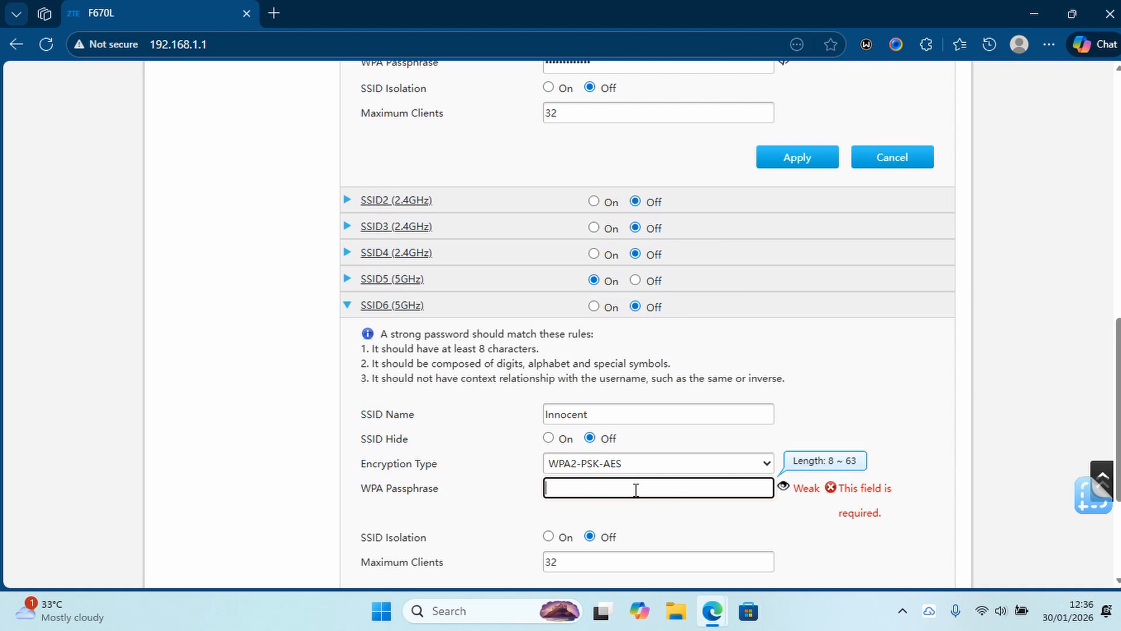
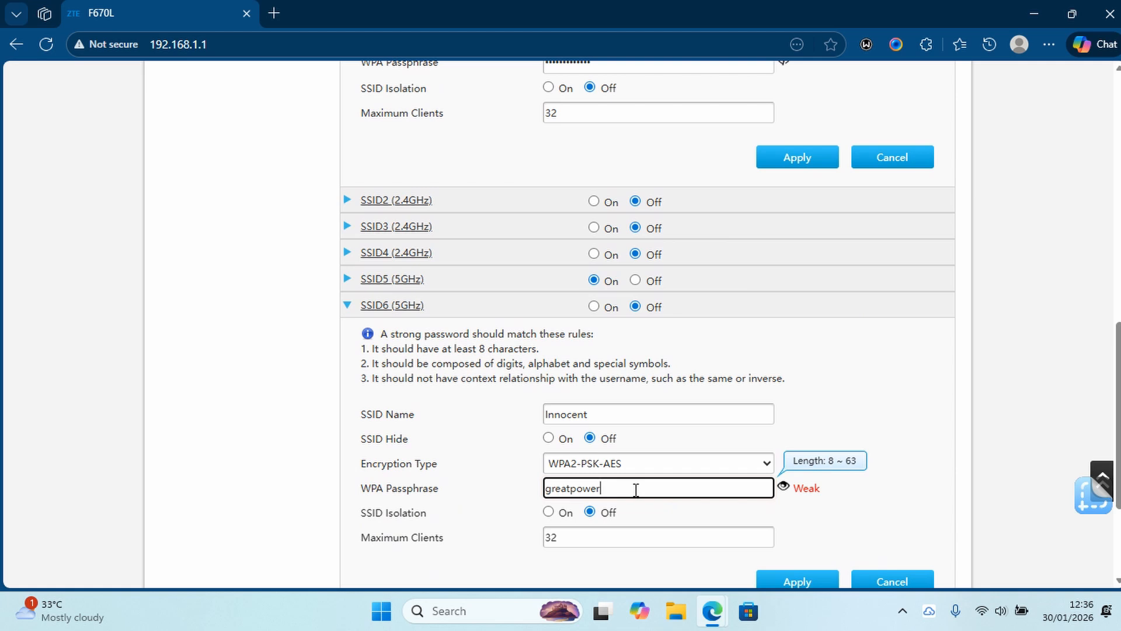
Strengthen the WPA passphrase of SSID6 with a capital initial and additional special symbols
{"action": "left_click", "coordinate": [550, 490]}
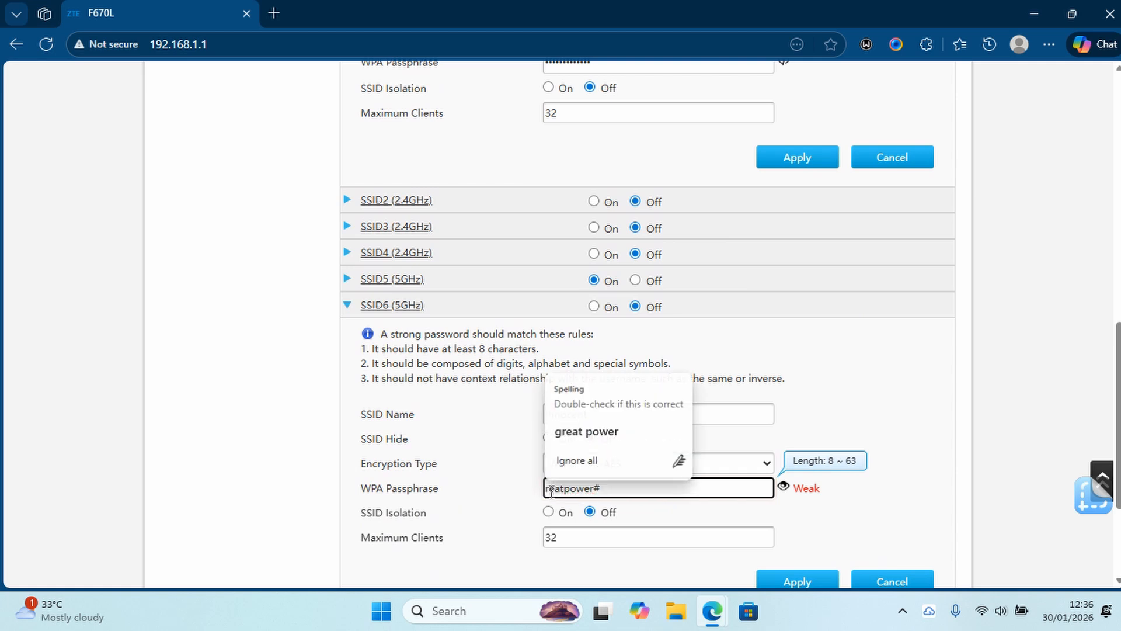
{"action": "type", "text": "G"}
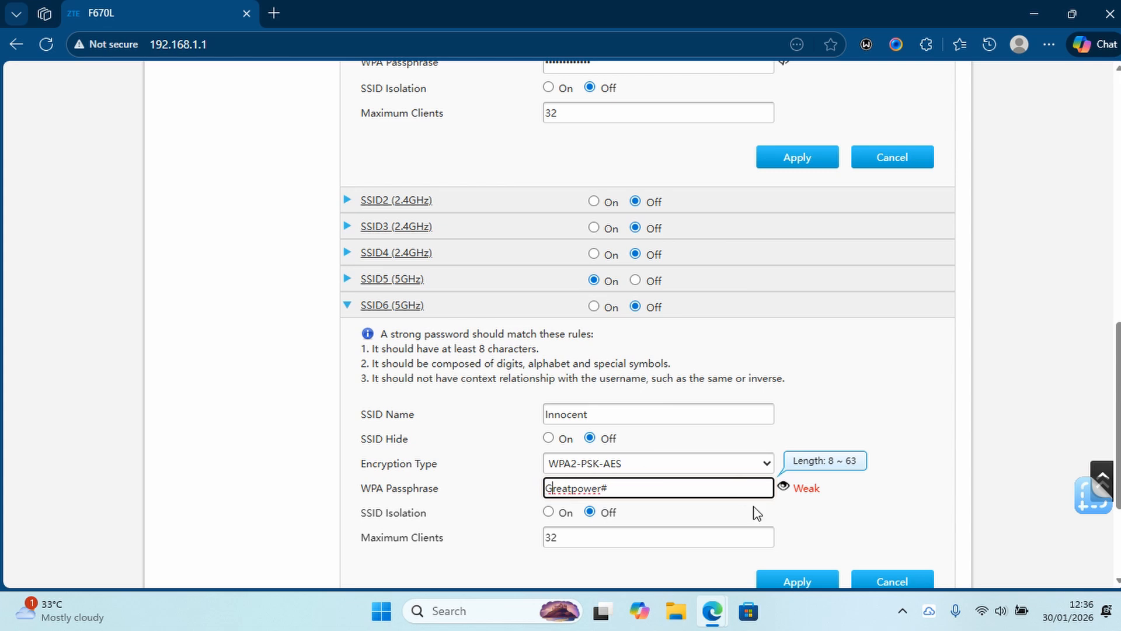
{"action": "left_click", "coordinate": [796, 518]}
{"action": "left_click", "coordinate": [693, 488]}
{"action": "type", "text": "$"}
{"action": "left_click", "coordinate": [562, 488]}
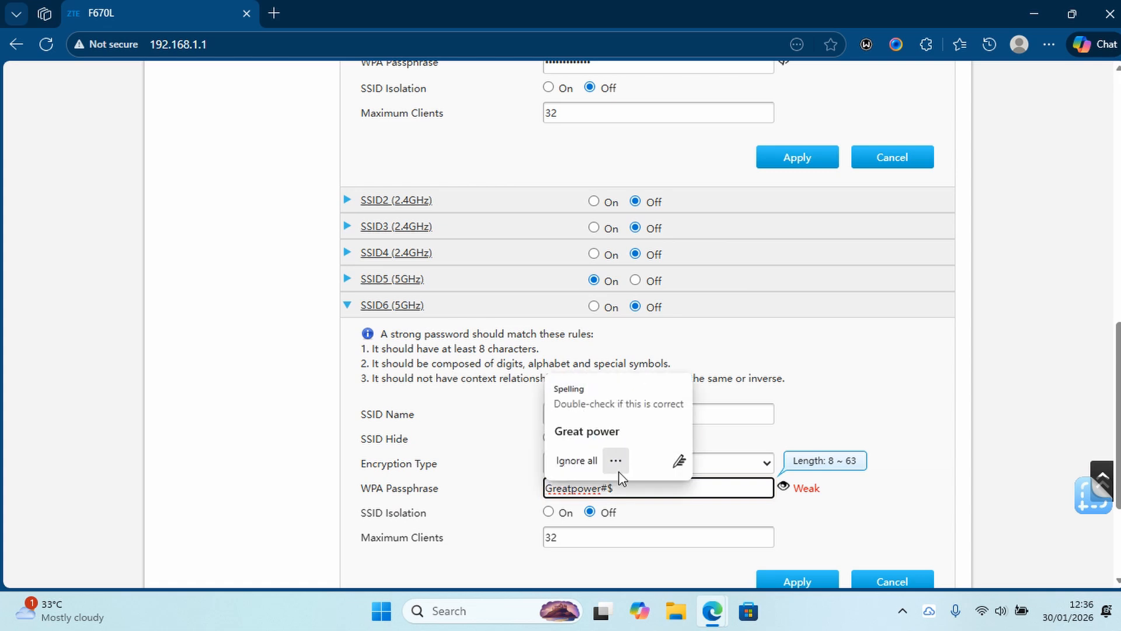
{"action": "type", "text": "@"}
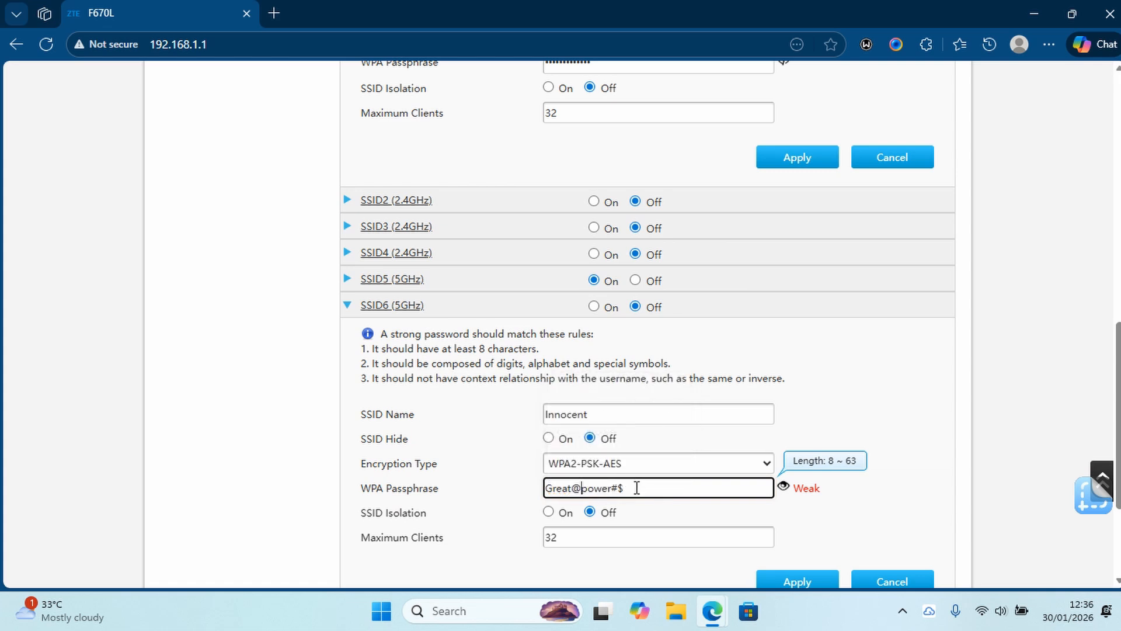
{"action": "left_click", "coordinate": [856, 518]}
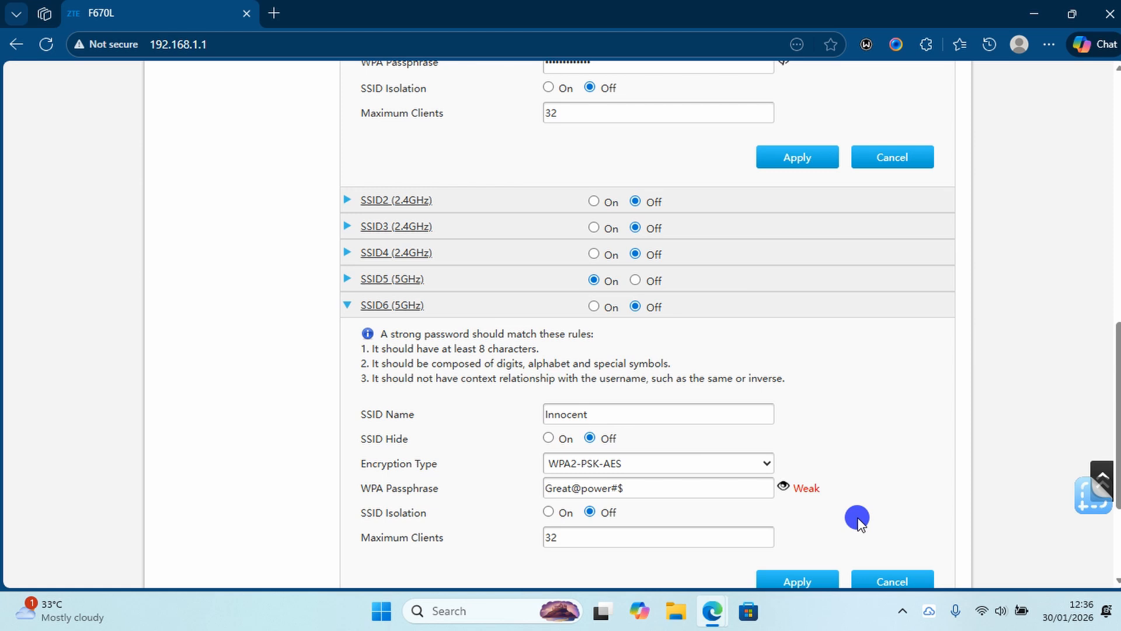
Replace the ending of the SSID6 WPA passphrase with a different word, a symbol and digits, and apply the SSID6 settings
{"action": "left_click", "coordinate": [691, 488]}
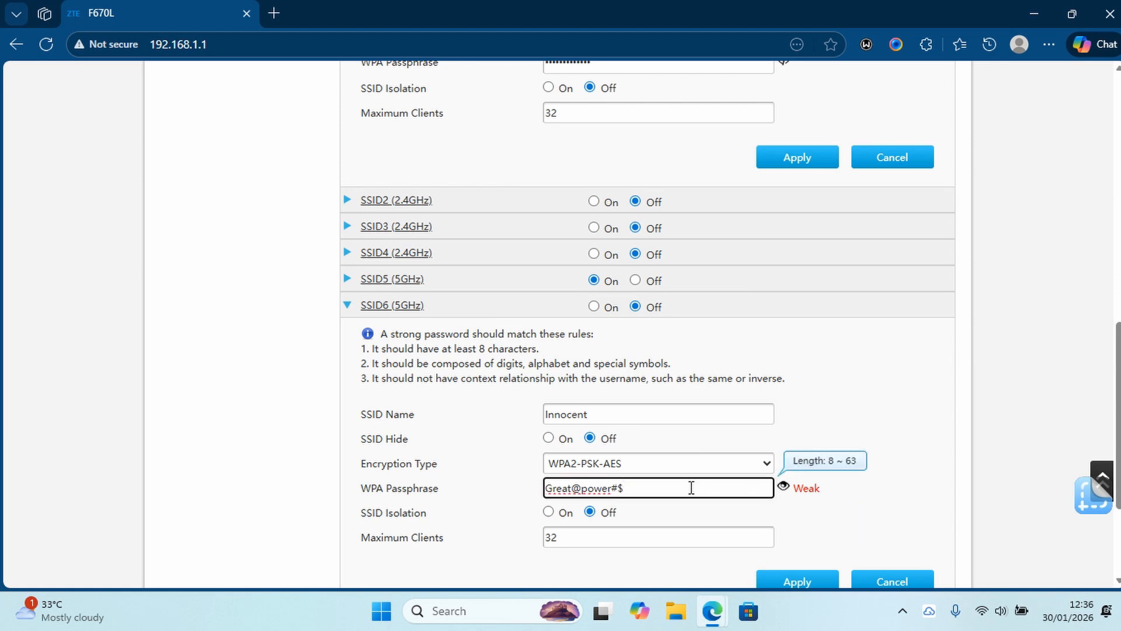
{"action": "key", "text": "BackSpace"}
{"action": "key", "text": "BackSpace"}
{"action": "key", "text": "BackSpace"}
{"action": "key", "text": "BackSpace"}
{"action": "key", "text": "BackSpace"}
{"action": "key", "text": "BackSpace"}
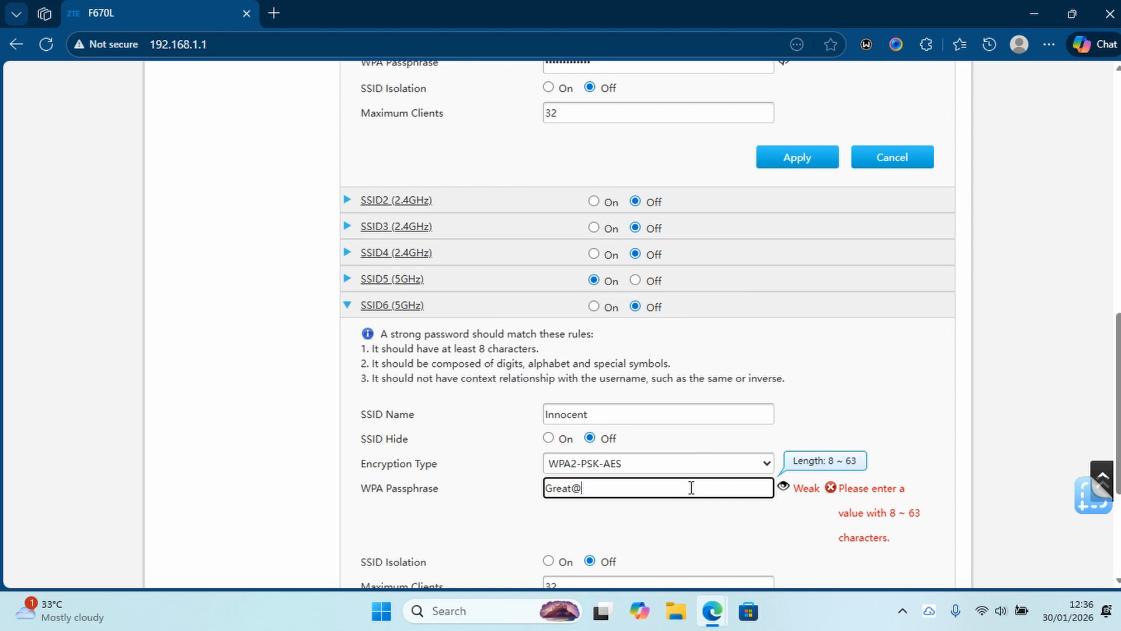
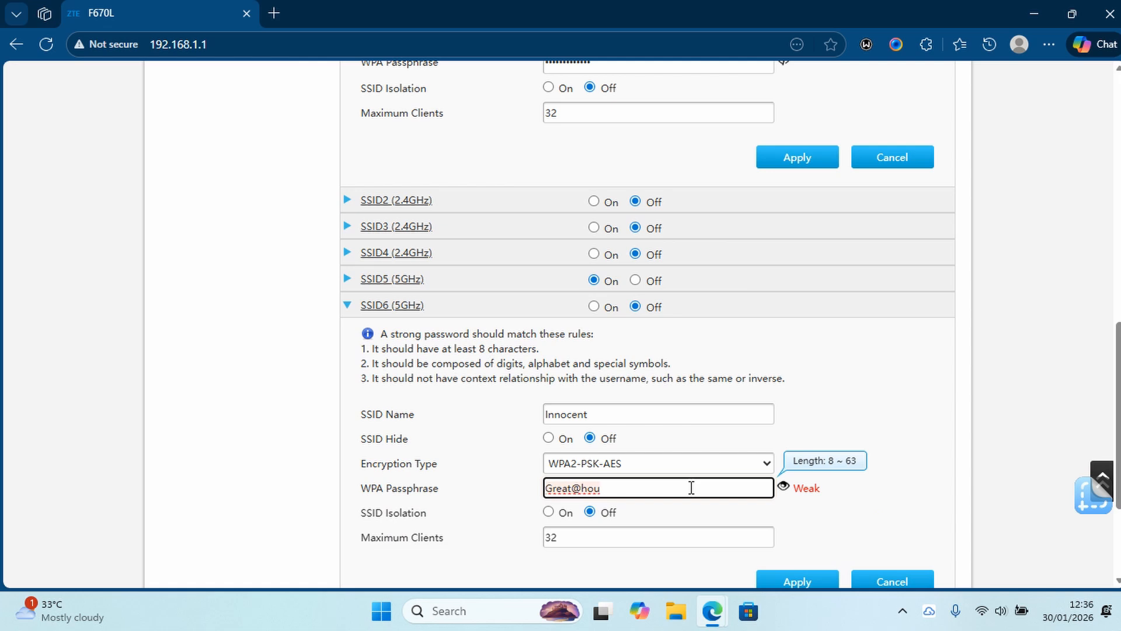
{"action": "left_click", "coordinate": [797, 517]}
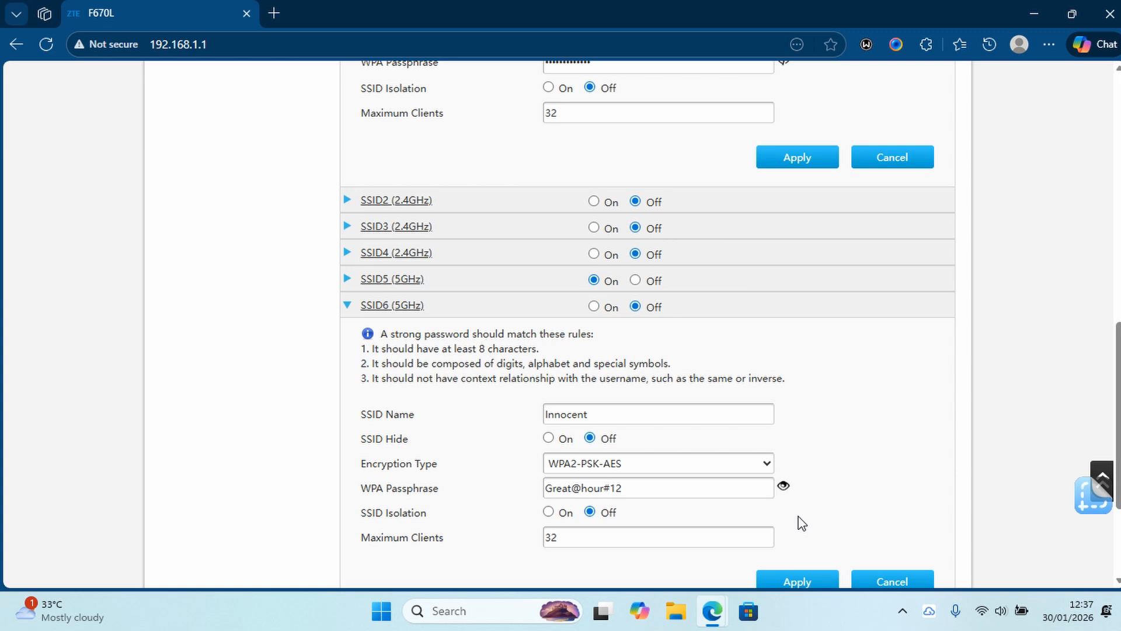
{"action": "left_click", "coordinate": [804, 581]}
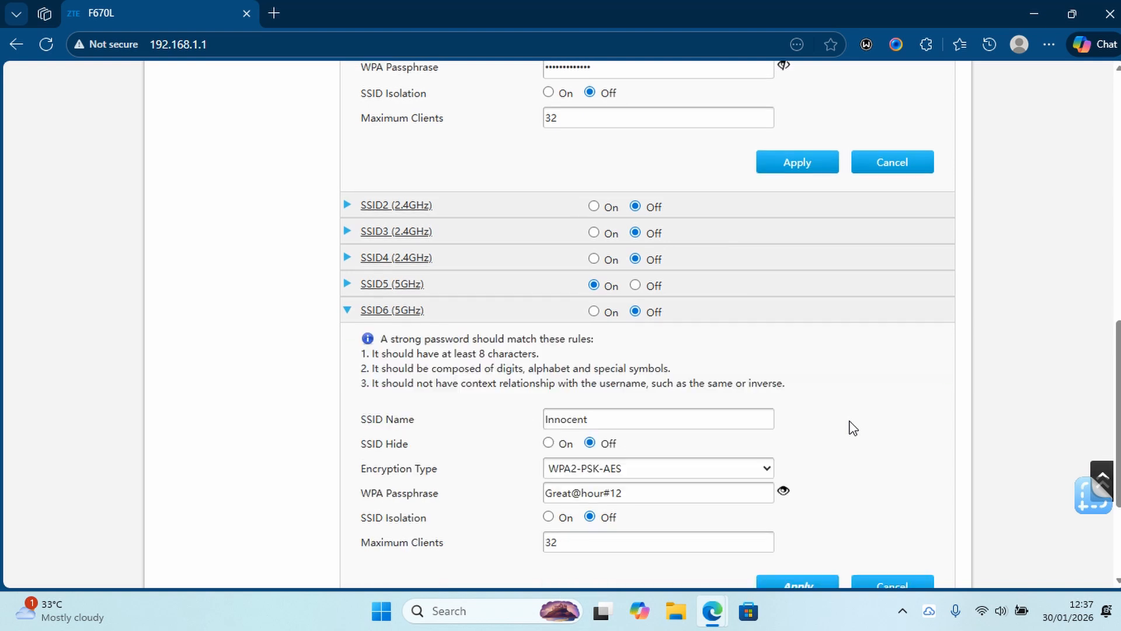
Check which Wi-Fi networks the computer detects in the Windows network list, then close the list
{"action": "scroll", "coordinate": [852, 427], "scroll_direction": "up", "scroll_amount": 3}
{"action": "scroll", "coordinate": [850, 421], "scroll_direction": "up", "scroll_amount": 1}
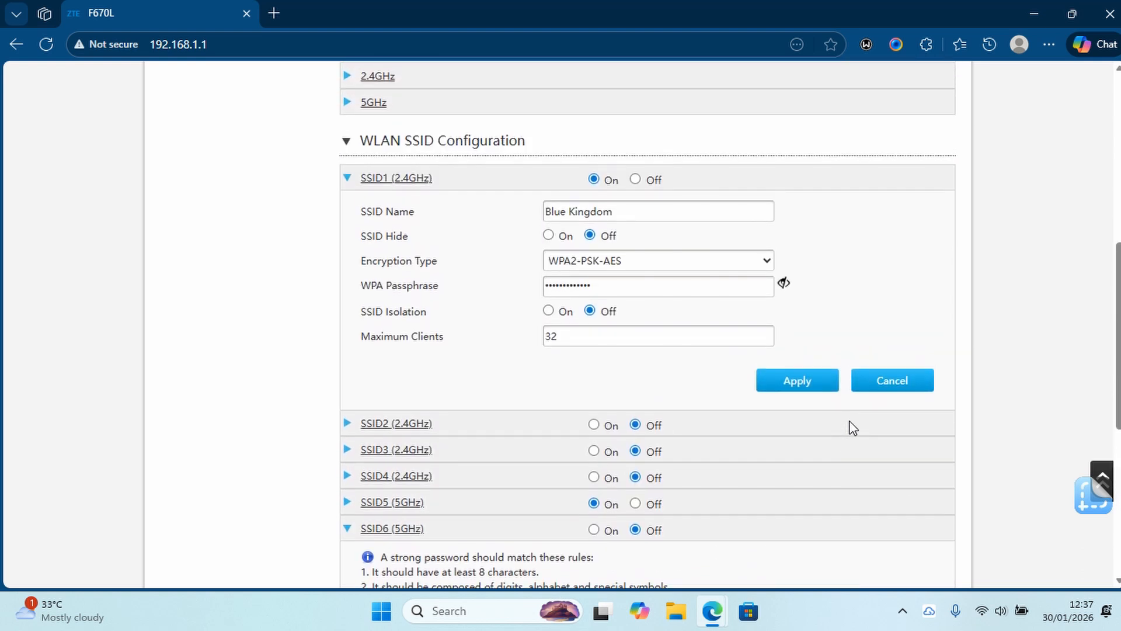
{"action": "left_click", "coordinate": [976, 622]}
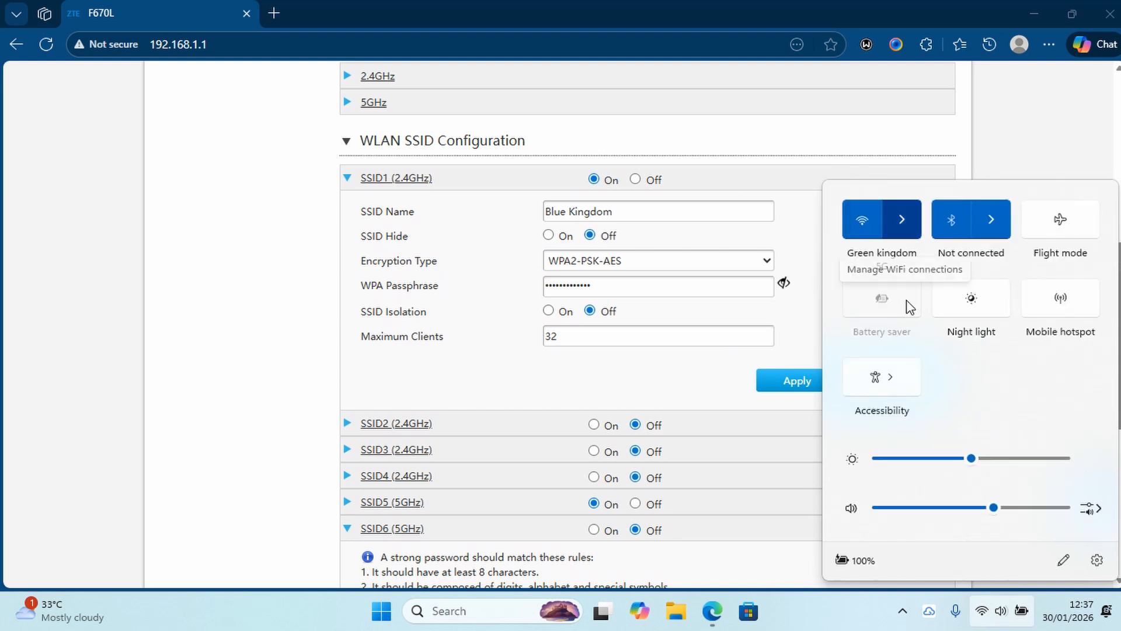
{"action": "left_click", "coordinate": [911, 236]}
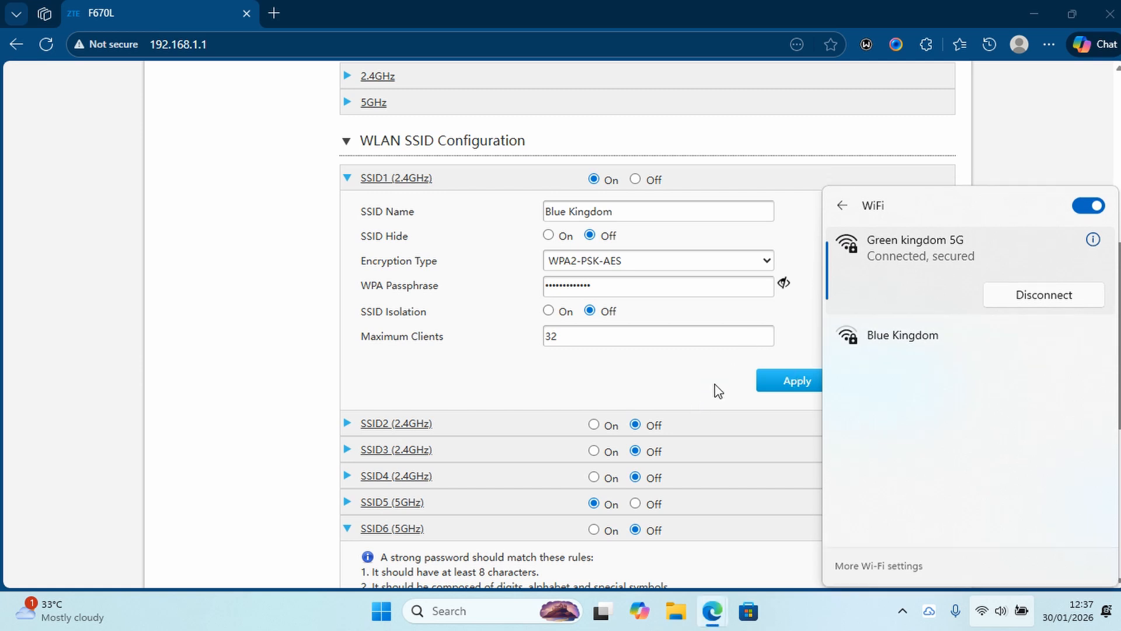
{"action": "left_click", "coordinate": [816, 306]}
{"action": "scroll", "coordinate": [870, 284], "scroll_direction": "up", "scroll_amount": 2}
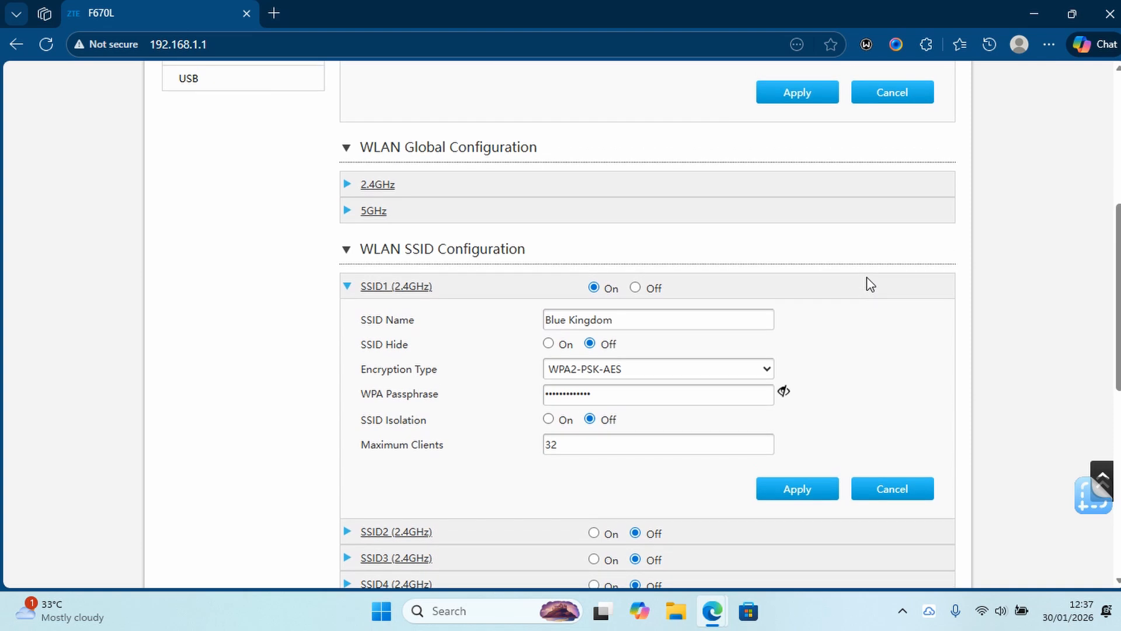
{"action": "scroll", "coordinate": [769, 209], "scroll_direction": "up", "scroll_amount": 2}
{"action": "scroll", "coordinate": [769, 209], "scroll_direction": "up", "scroll_amount": 2}
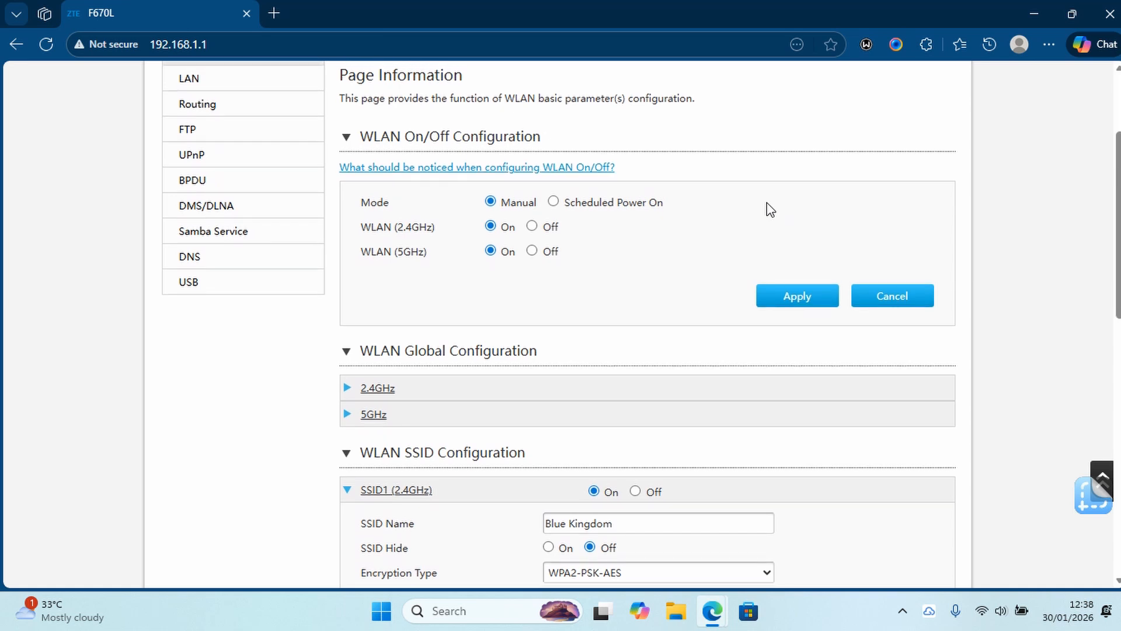
{"action": "scroll", "coordinate": [769, 210], "scroll_direction": "up", "scroll_amount": 2}
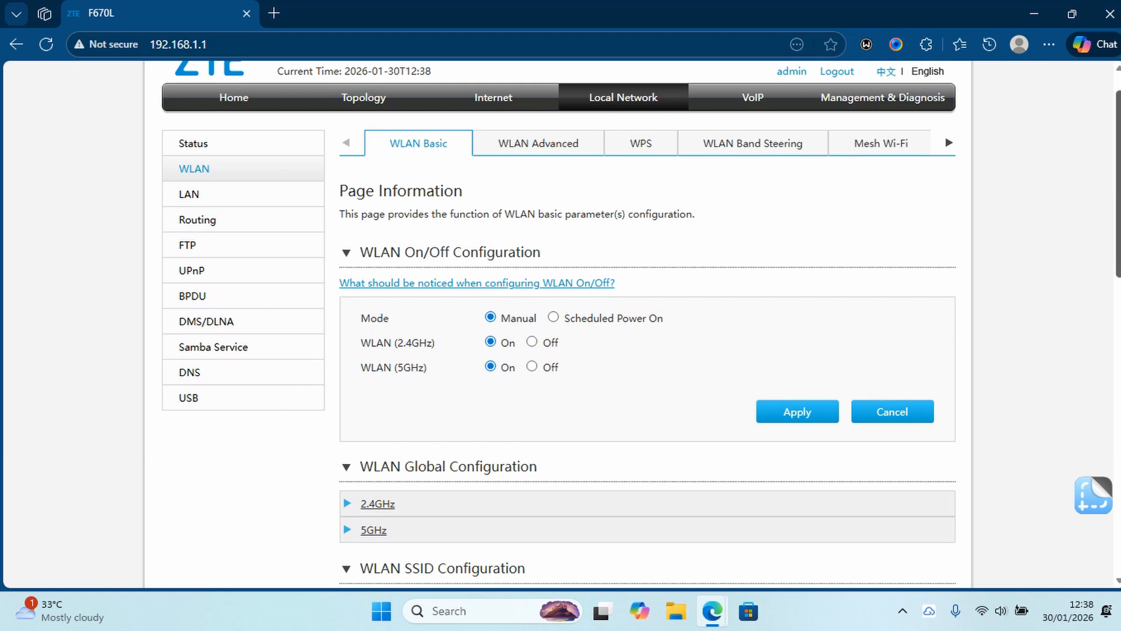
{"action": "left_click", "coordinate": [1101, 225]}
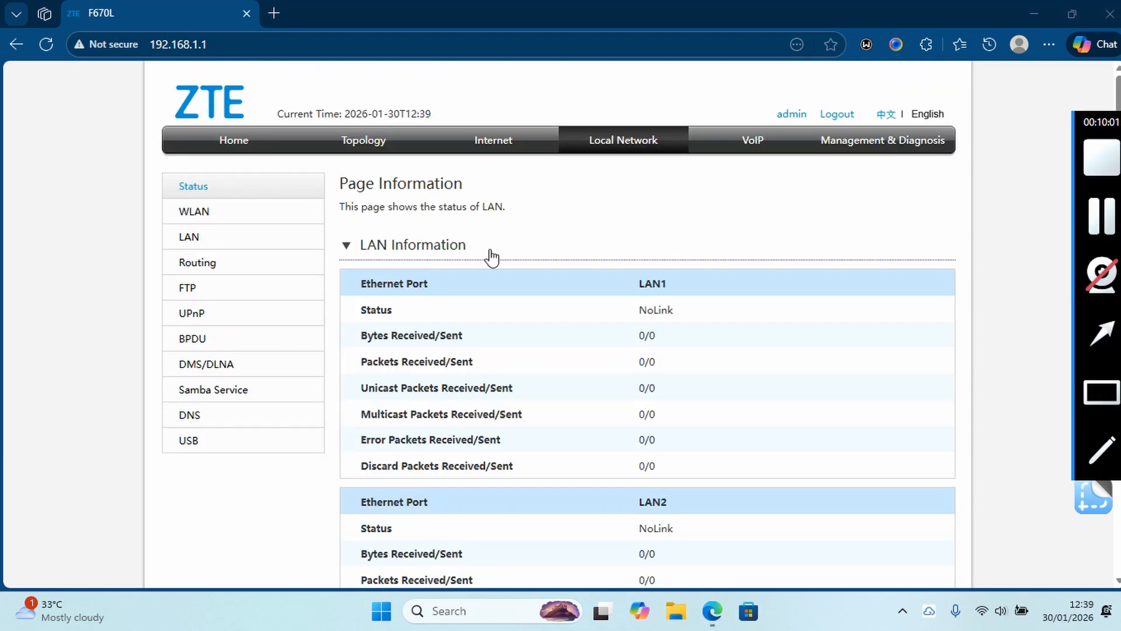
Open the local network status and examine the WLAN Status entries for SSID1 through SSID8
{"action": "left_click", "coordinate": [194, 188]}
{"action": "scroll", "coordinate": [499, 318], "scroll_direction": "down", "scroll_amount": 15}
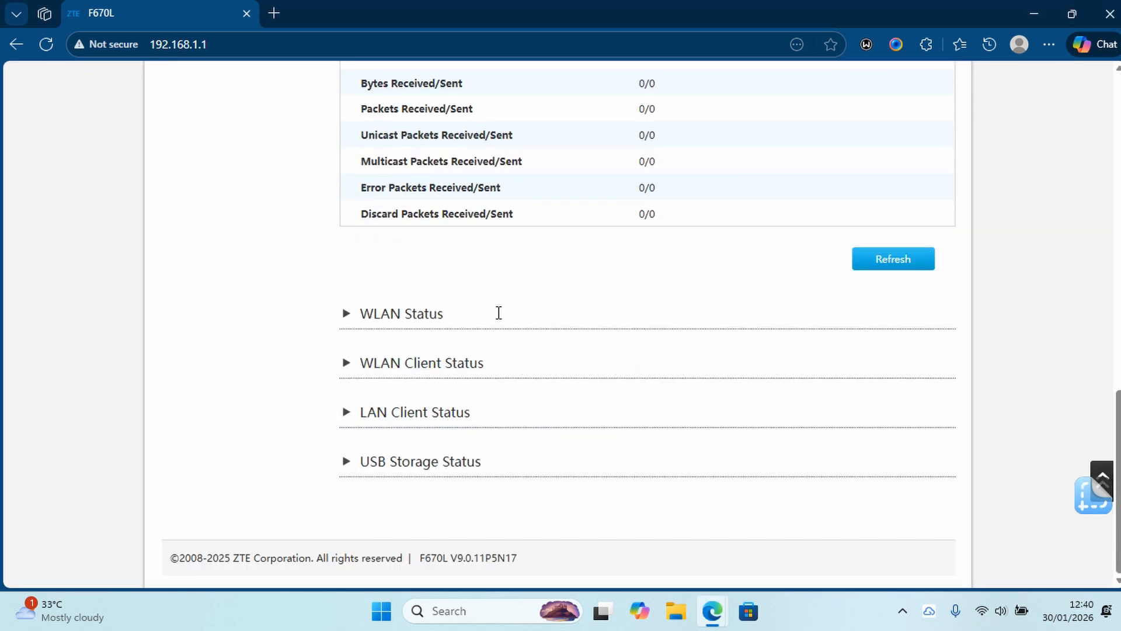
{"action": "left_click", "coordinate": [343, 315]}
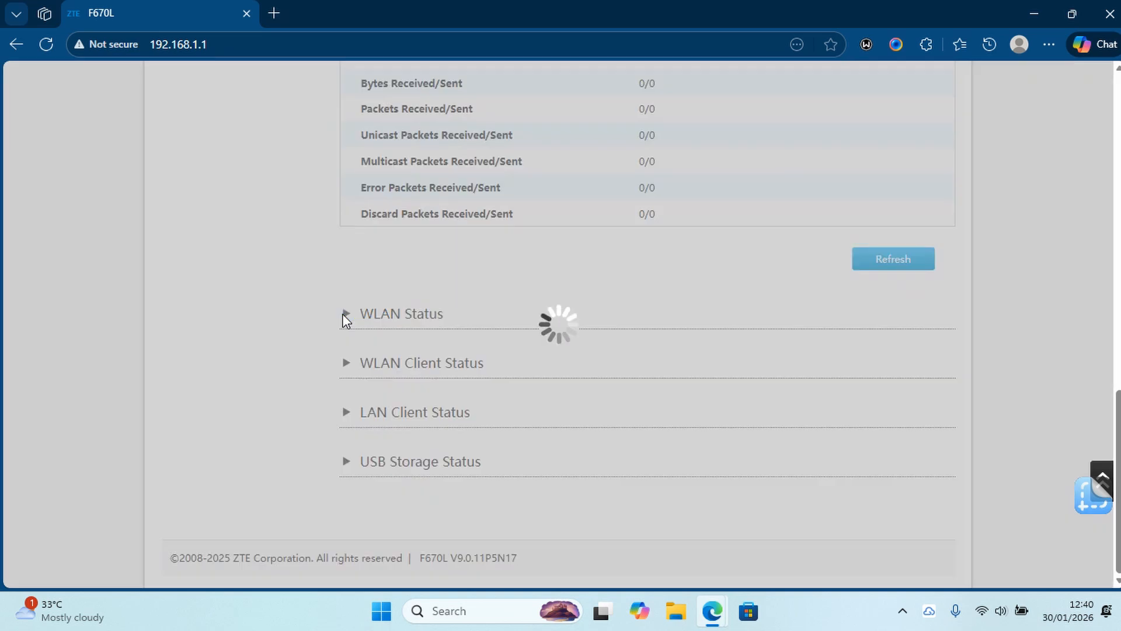
{"action": "scroll", "coordinate": [460, 369], "scroll_direction": "down", "scroll_amount": 5}
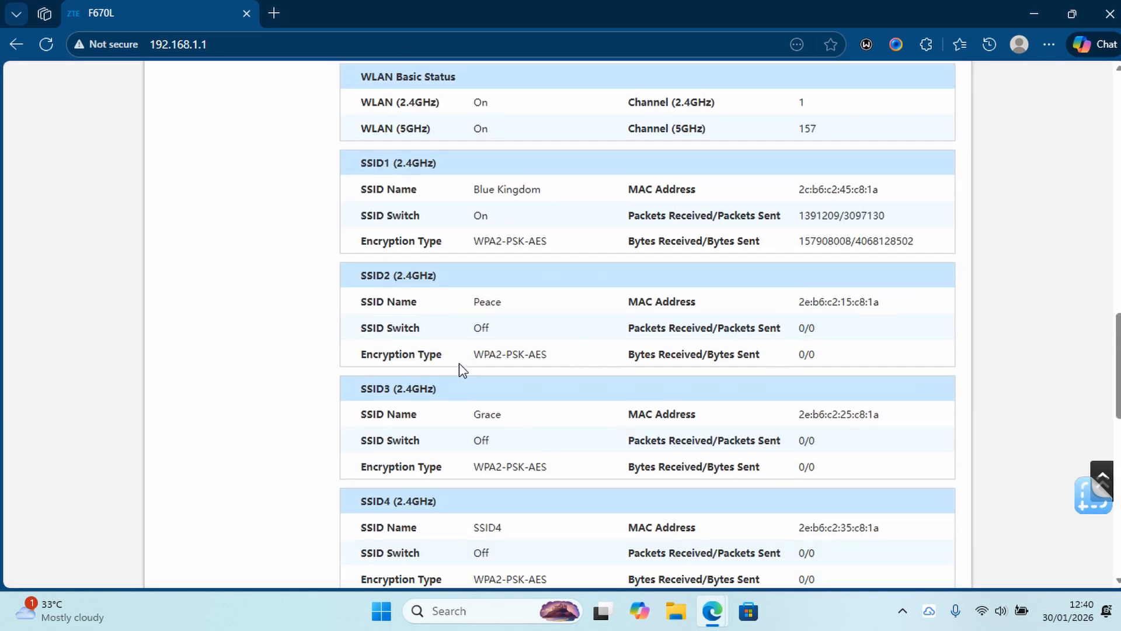
{"action": "scroll", "coordinate": [459, 369], "scroll_direction": "up", "scroll_amount": 2}
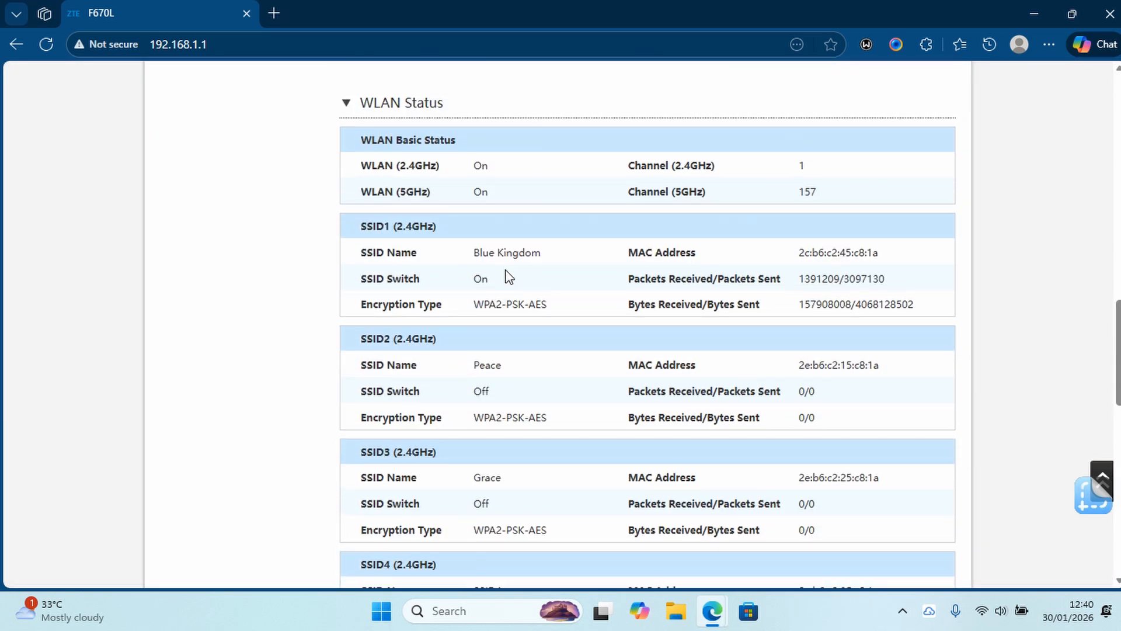
{"action": "scroll", "coordinate": [501, 378], "scroll_direction": "down", "scroll_amount": 3}
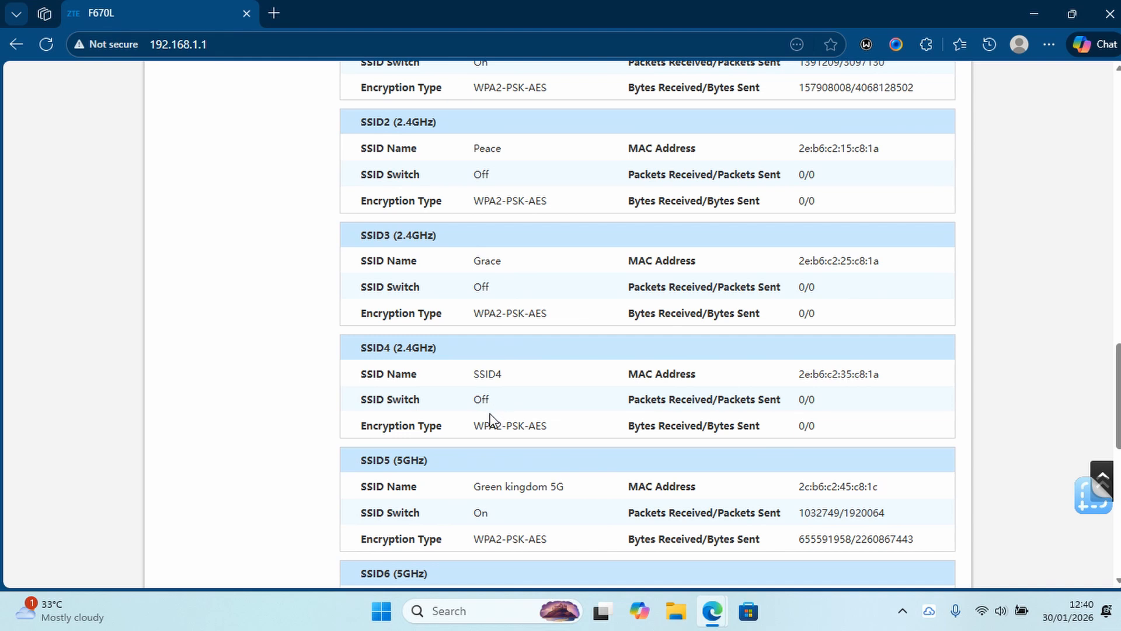
{"action": "scroll", "coordinate": [490, 415], "scroll_direction": "up", "scroll_amount": 1}
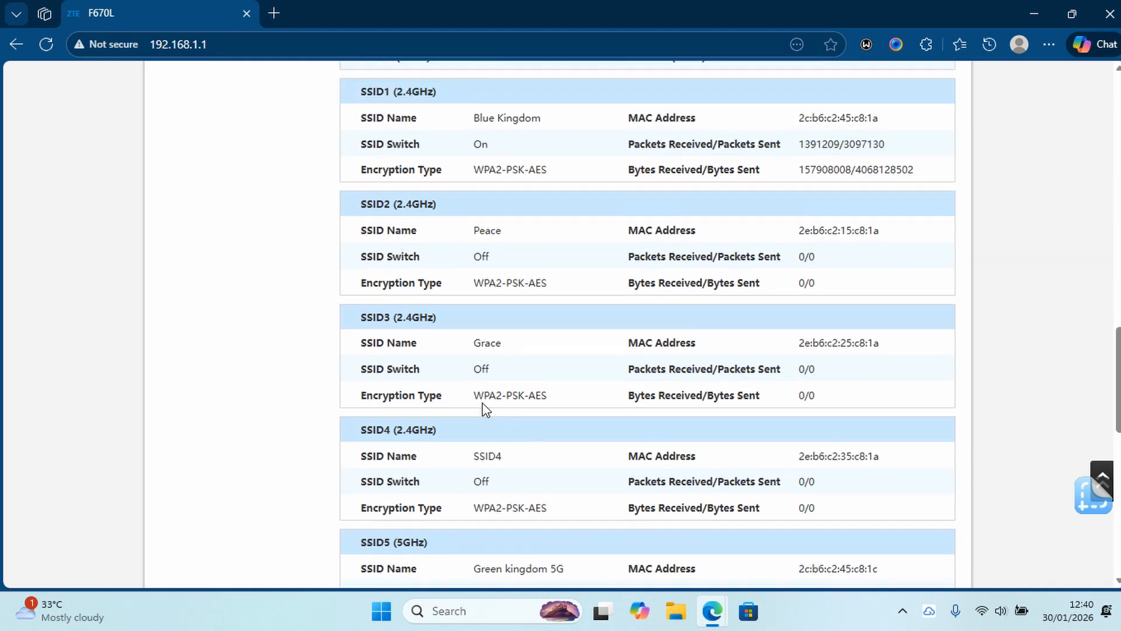
{"action": "scroll", "coordinate": [495, 260], "scroll_direction": "down", "scroll_amount": 1}
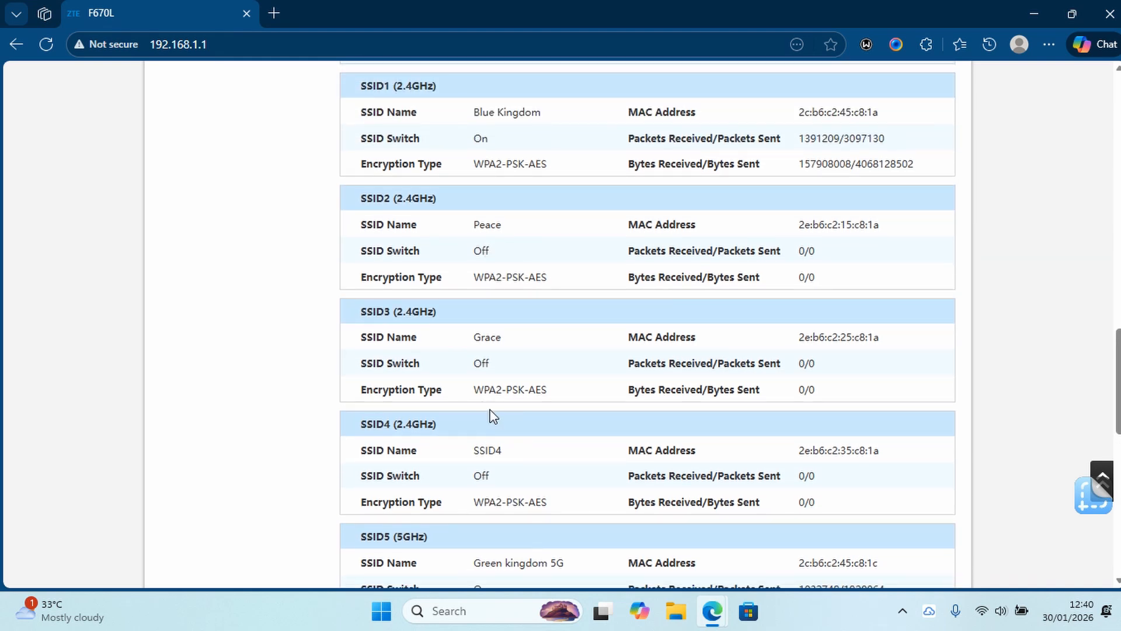
{"action": "scroll", "coordinate": [490, 490], "scroll_direction": "down", "scroll_amount": 2}
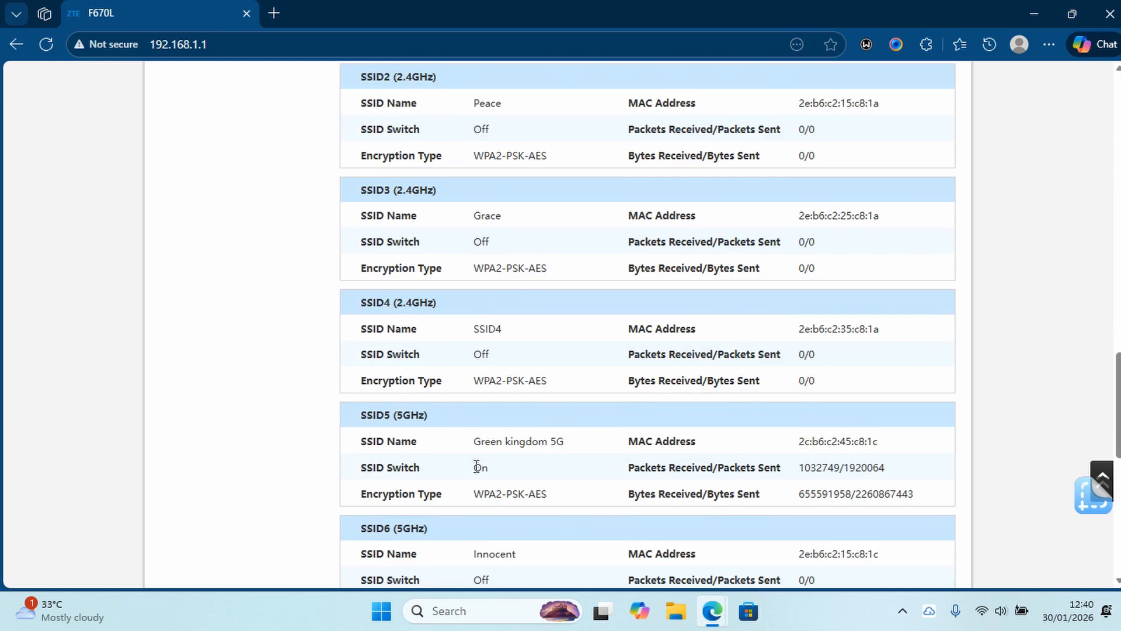
{"action": "scroll", "coordinate": [475, 463], "scroll_direction": "down", "scroll_amount": 1}
{"action": "scroll", "coordinate": [491, 496], "scroll_direction": "down", "scroll_amount": 7}
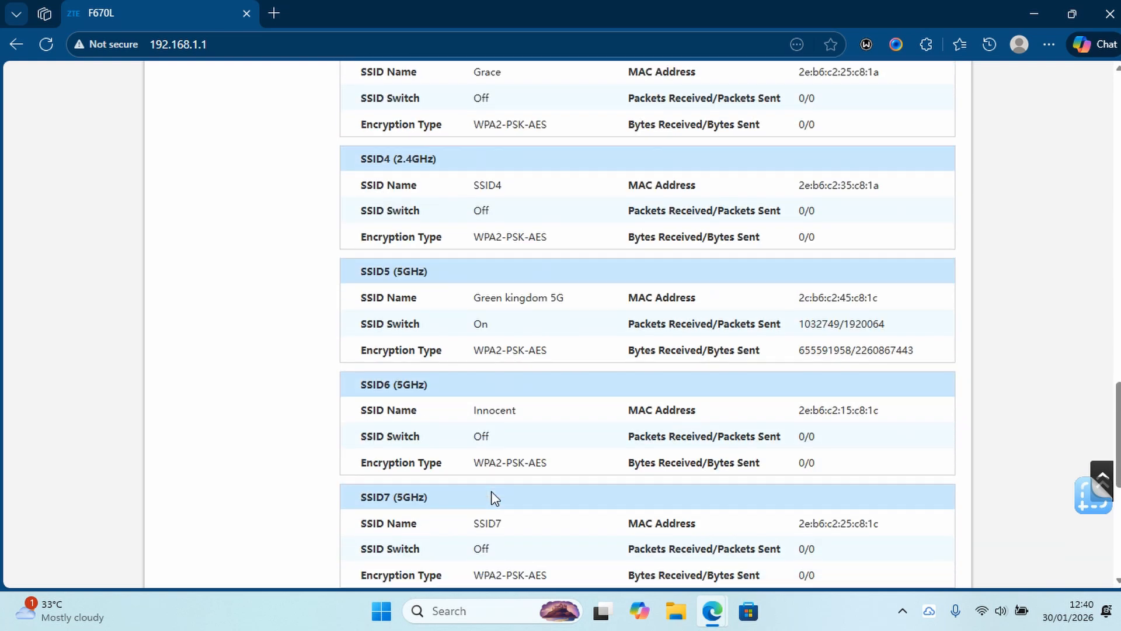
{"action": "scroll", "coordinate": [494, 498], "scroll_direction": "down", "scroll_amount": 1}
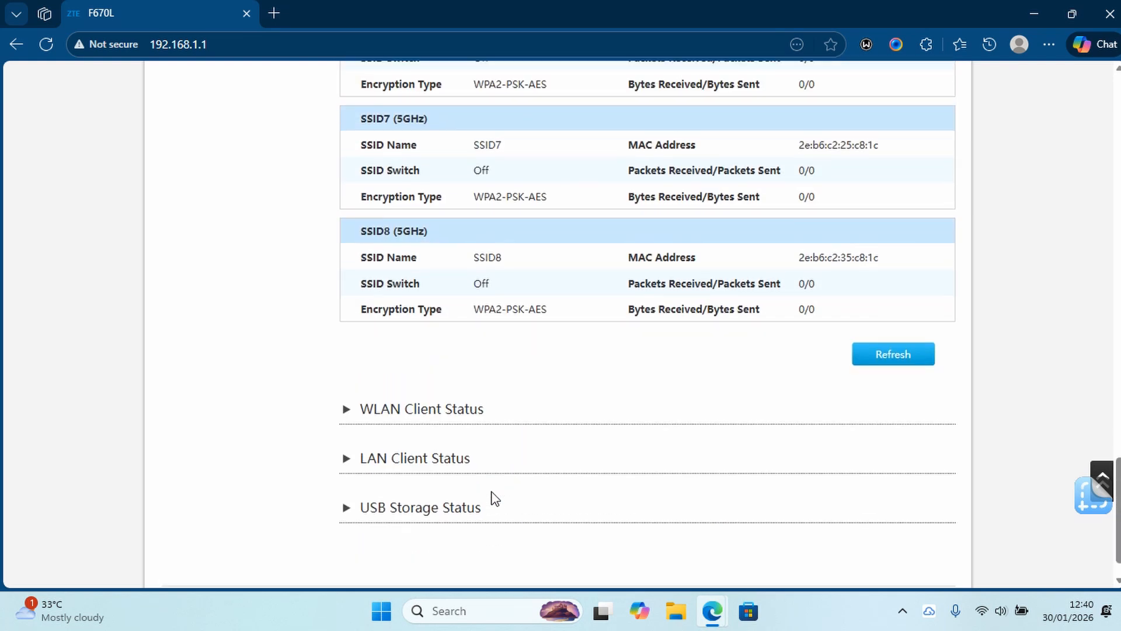
Expand WLAN Client Status and review the details of the connected wireless clients
{"action": "left_click", "coordinate": [346, 420]}
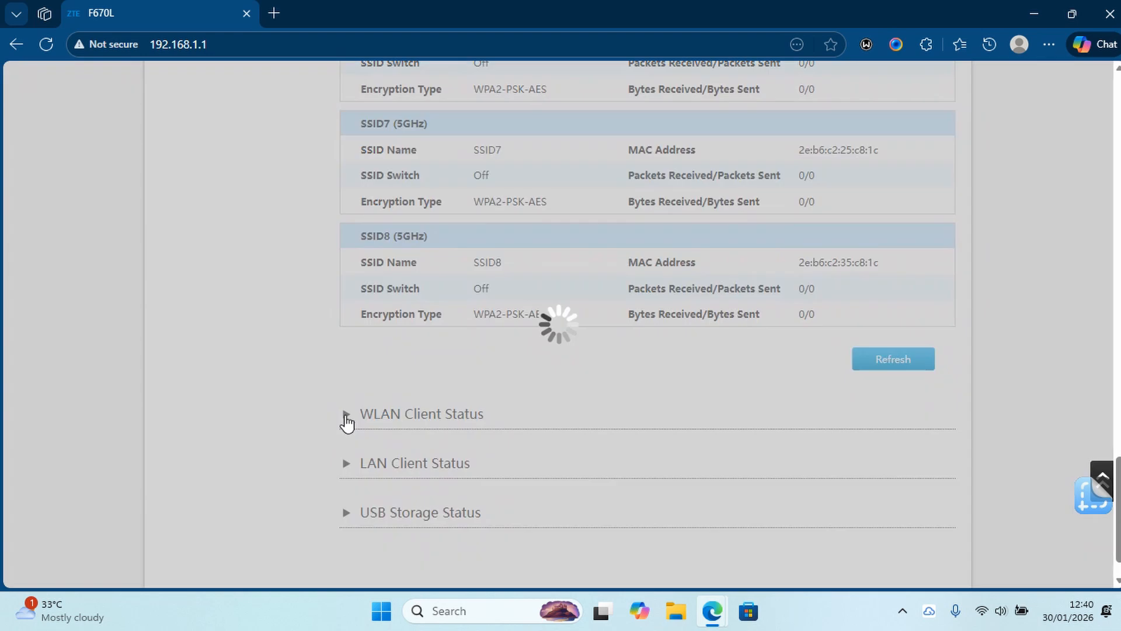
{"action": "scroll", "coordinate": [484, 425], "scroll_direction": "down", "scroll_amount": 1}
{"action": "scroll", "coordinate": [484, 425], "scroll_direction": "down", "scroll_amount": 7}
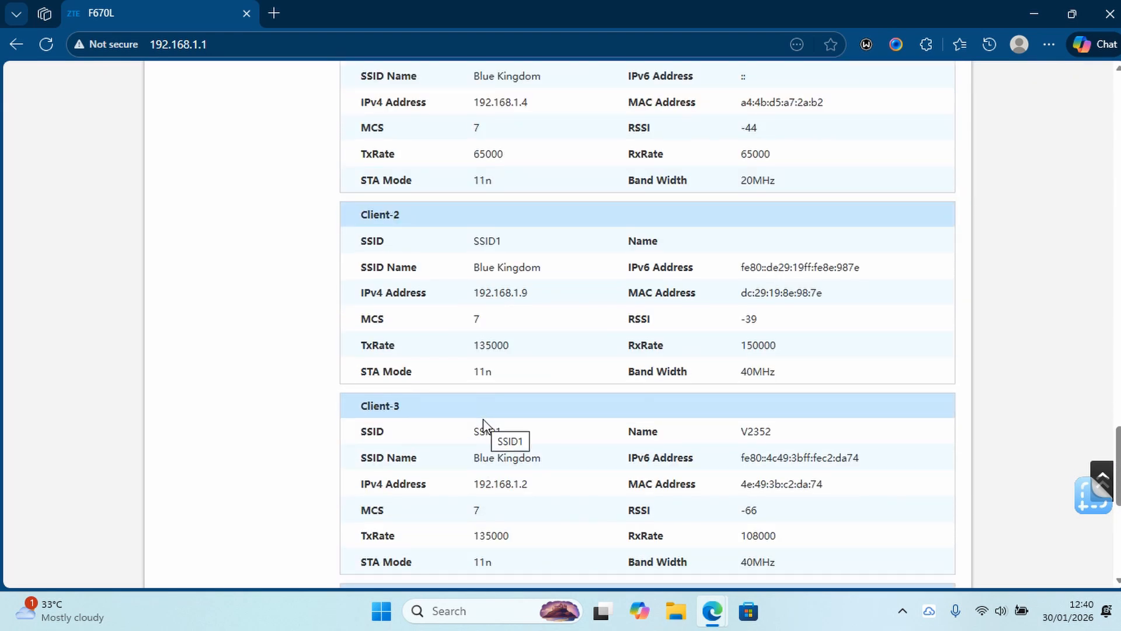
{"action": "scroll", "coordinate": [482, 419], "scroll_direction": "down", "scroll_amount": 1}
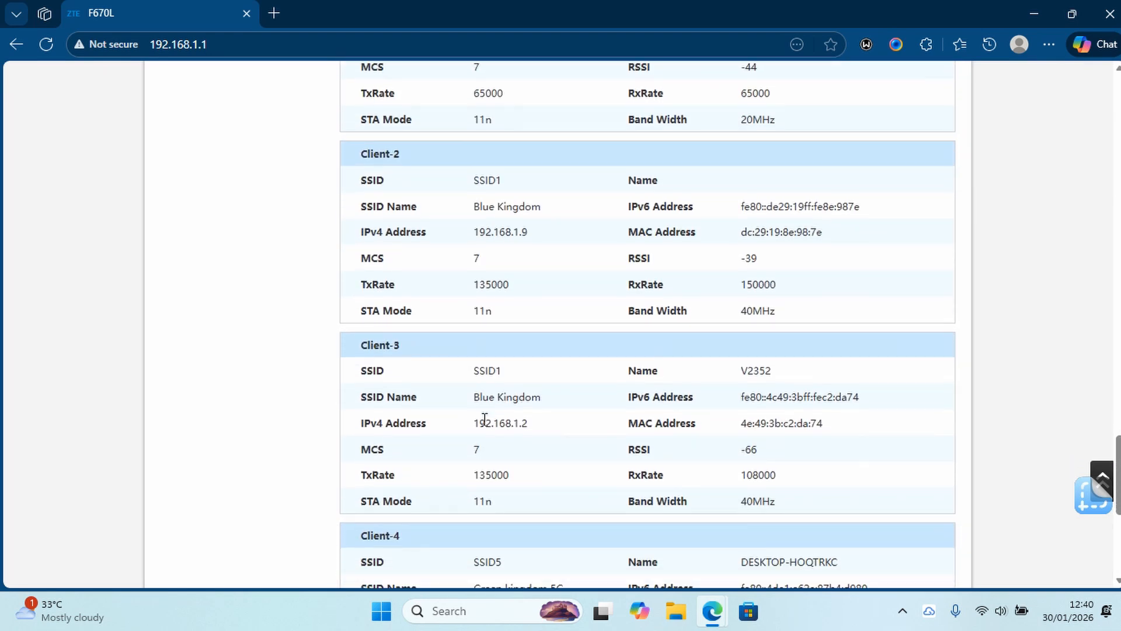
{"action": "scroll", "coordinate": [484, 419], "scroll_direction": "down", "scroll_amount": 1}
{"action": "scroll", "coordinate": [484, 419], "scroll_direction": "down", "scroll_amount": 5}
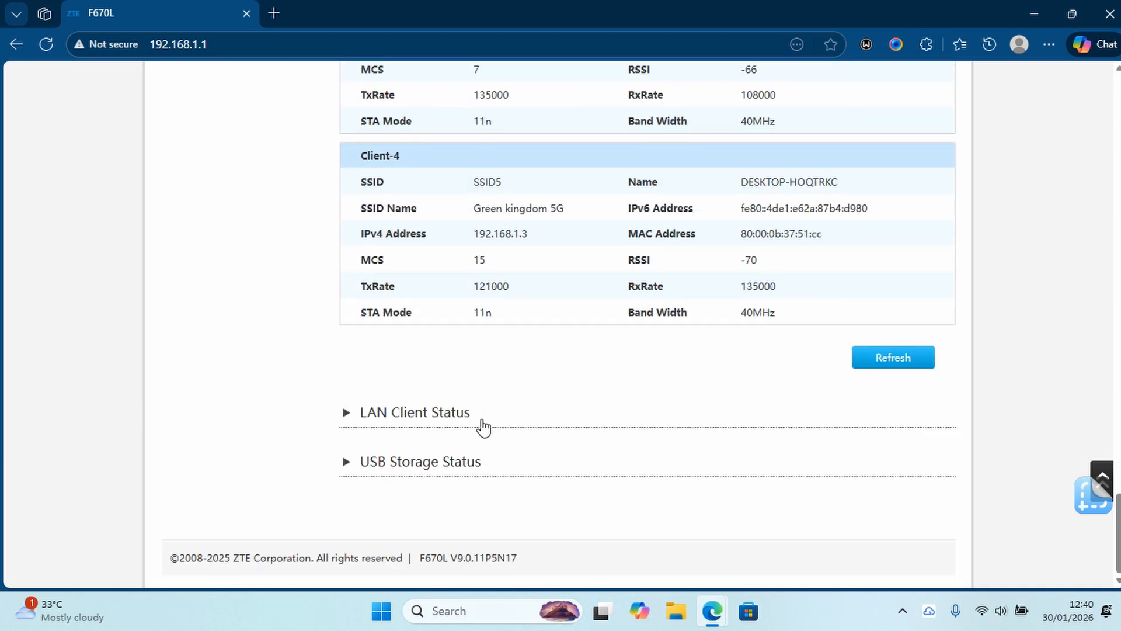
Expand LAN Client Status and USB Storage Status to check for wired clients and storage devices
{"action": "left_click", "coordinate": [346, 414]}
{"action": "scroll", "coordinate": [473, 426], "scroll_direction": "down", "scroll_amount": 1}
{"action": "scroll", "coordinate": [473, 426], "scroll_direction": "down", "scroll_amount": 1}
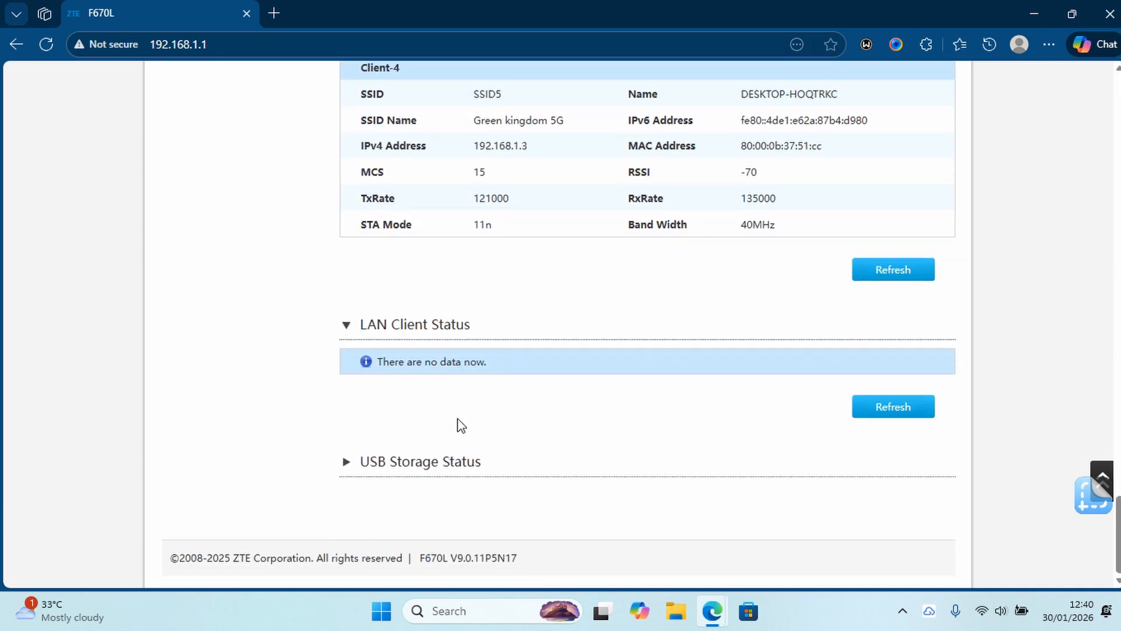
{"action": "left_click", "coordinate": [347, 462]}
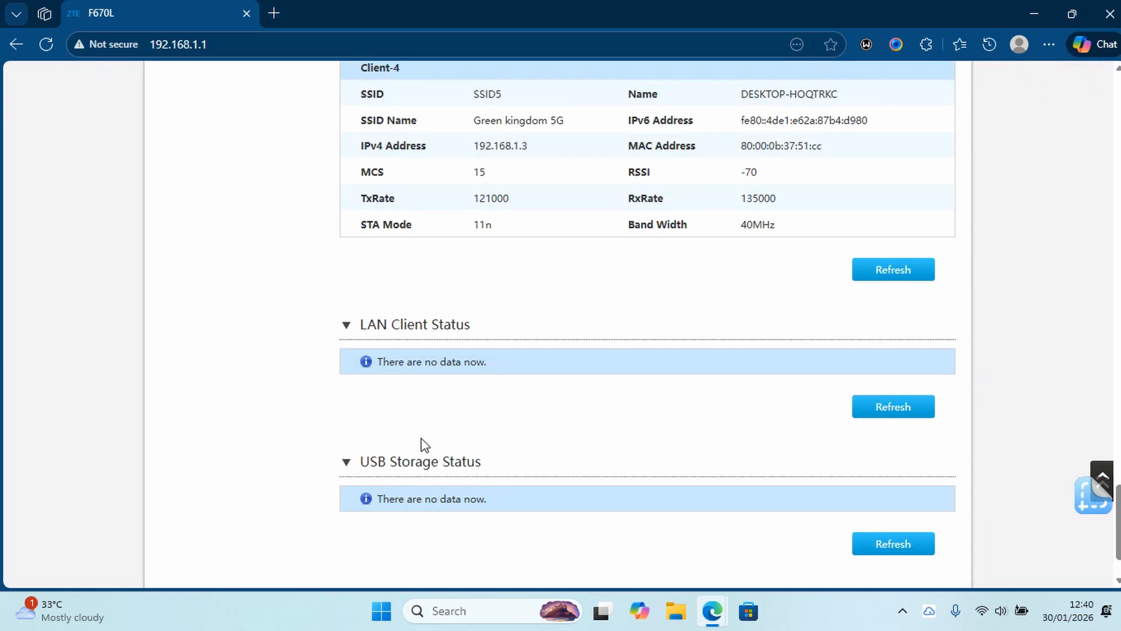
{"action": "scroll", "coordinate": [424, 444], "scroll_direction": "up", "scroll_amount": 20}
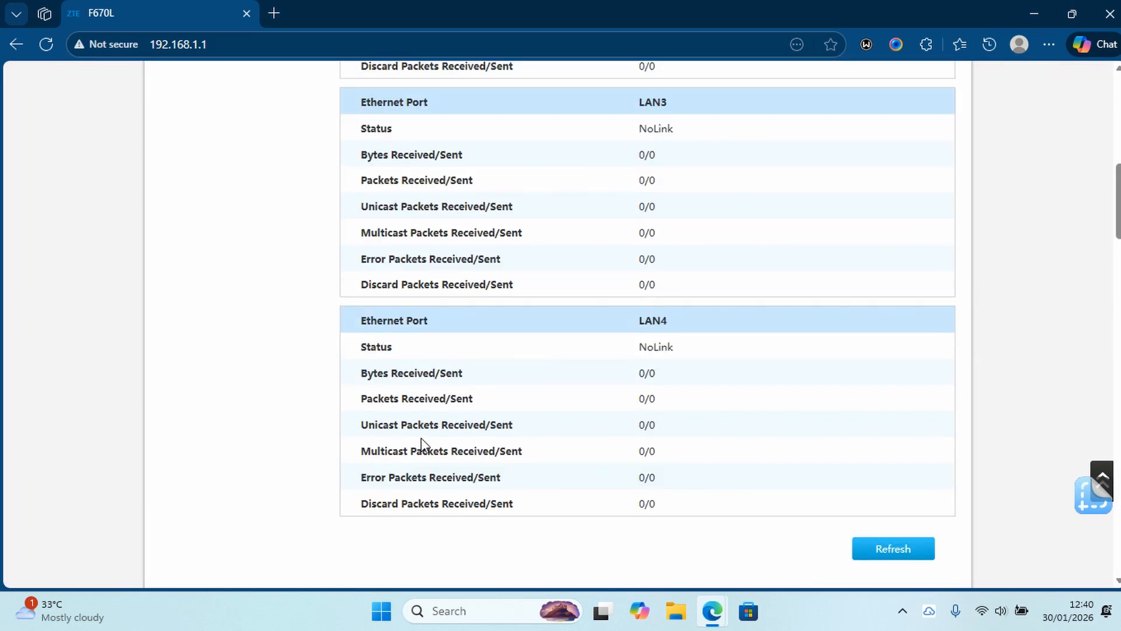
{"action": "scroll", "coordinate": [421, 436], "scroll_direction": "up", "scroll_amount": 10}
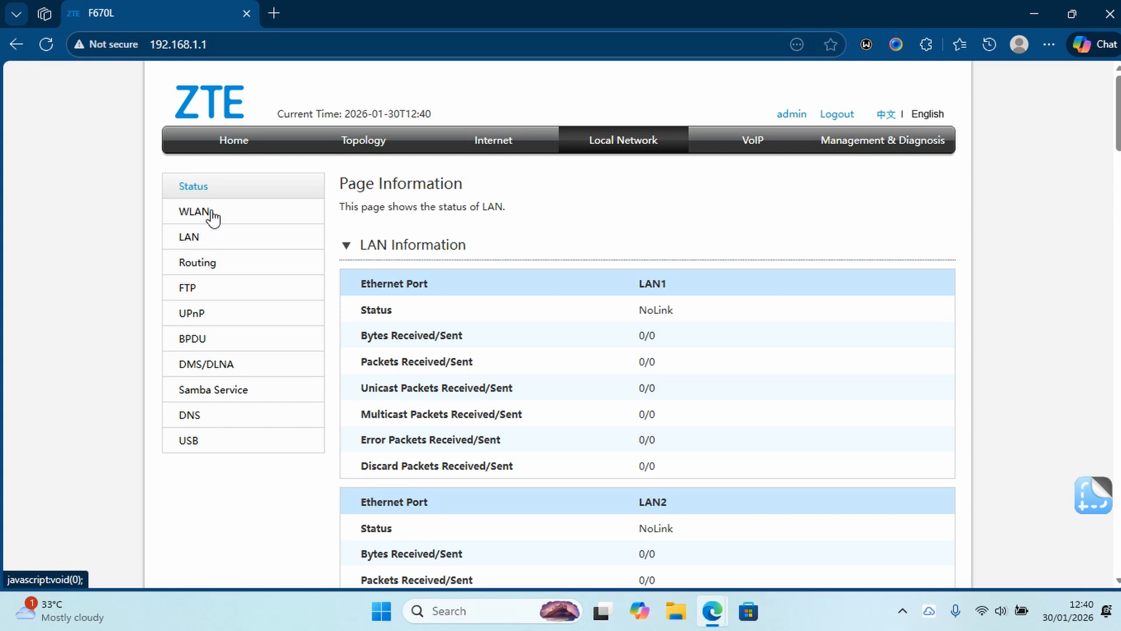
Open the WLAN basic settings and expand WLAN SSID Configuration to show the SSID1 through SSID8 entries
{"action": "left_click", "coordinate": [211, 213]}
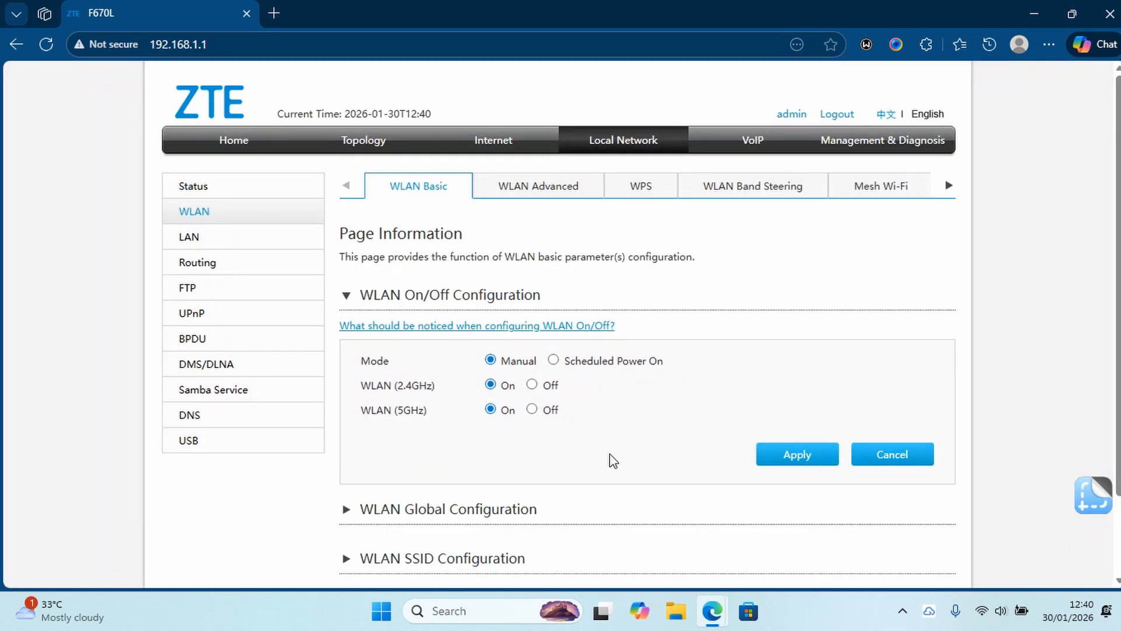
{"action": "scroll", "coordinate": [612, 461], "scroll_direction": "down", "scroll_amount": 2}
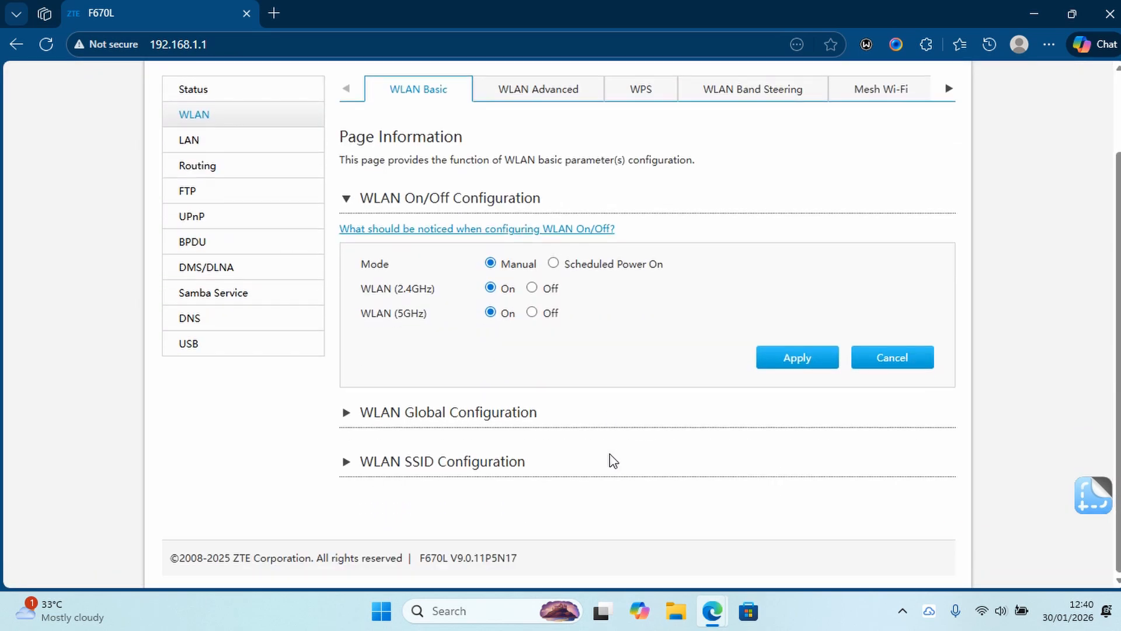
{"action": "left_click", "coordinate": [346, 460]}
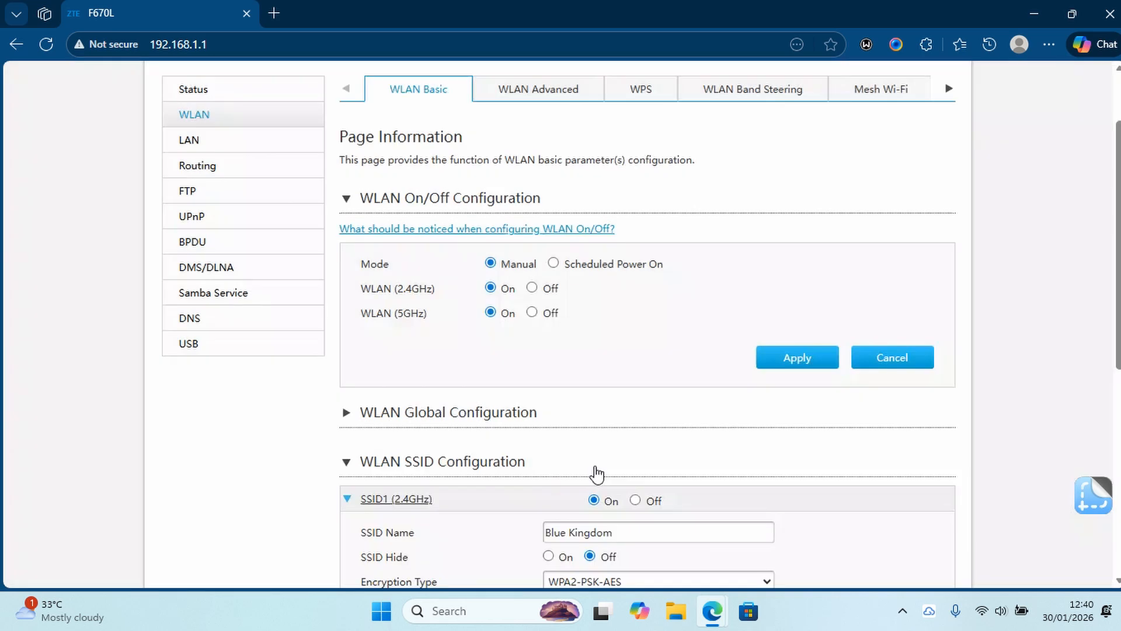
{"action": "scroll", "coordinate": [597, 474], "scroll_direction": "down", "scroll_amount": 4}
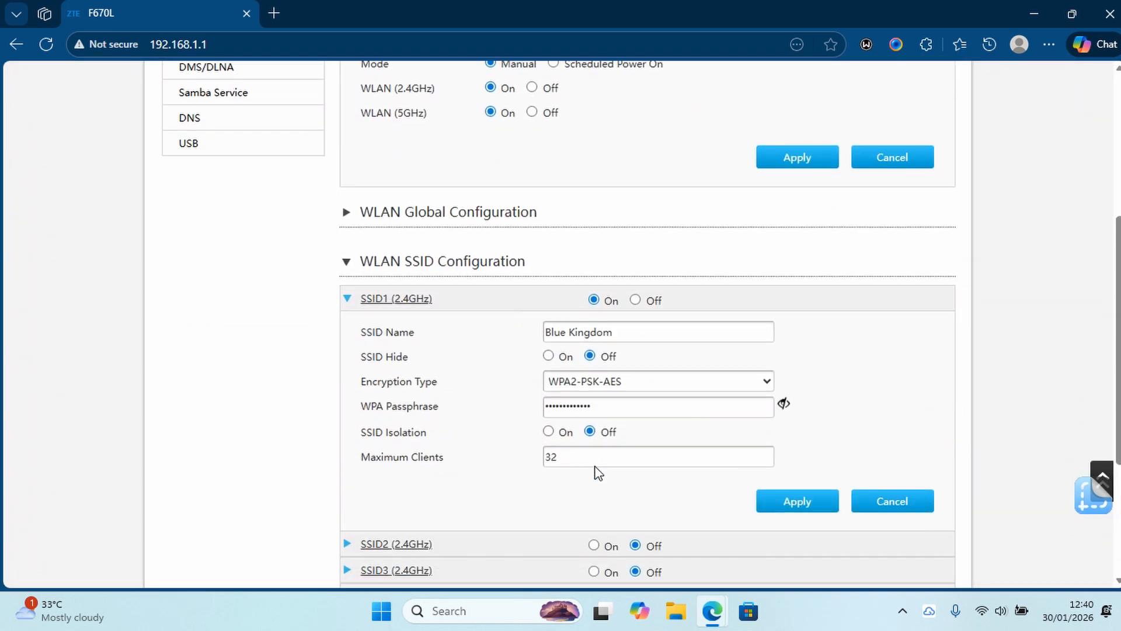
{"action": "scroll", "coordinate": [594, 471], "scroll_direction": "down", "scroll_amount": 2}
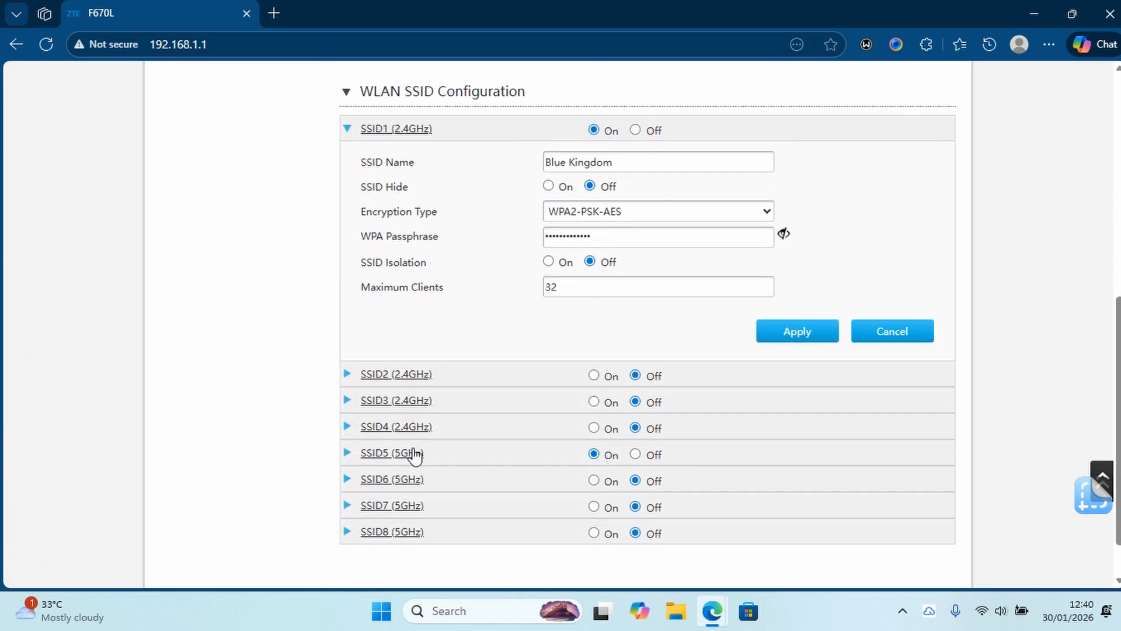
Try to switch on the SSID3 (2.4GHz) network, then collapse its entry
{"action": "left_click", "coordinate": [348, 400]}
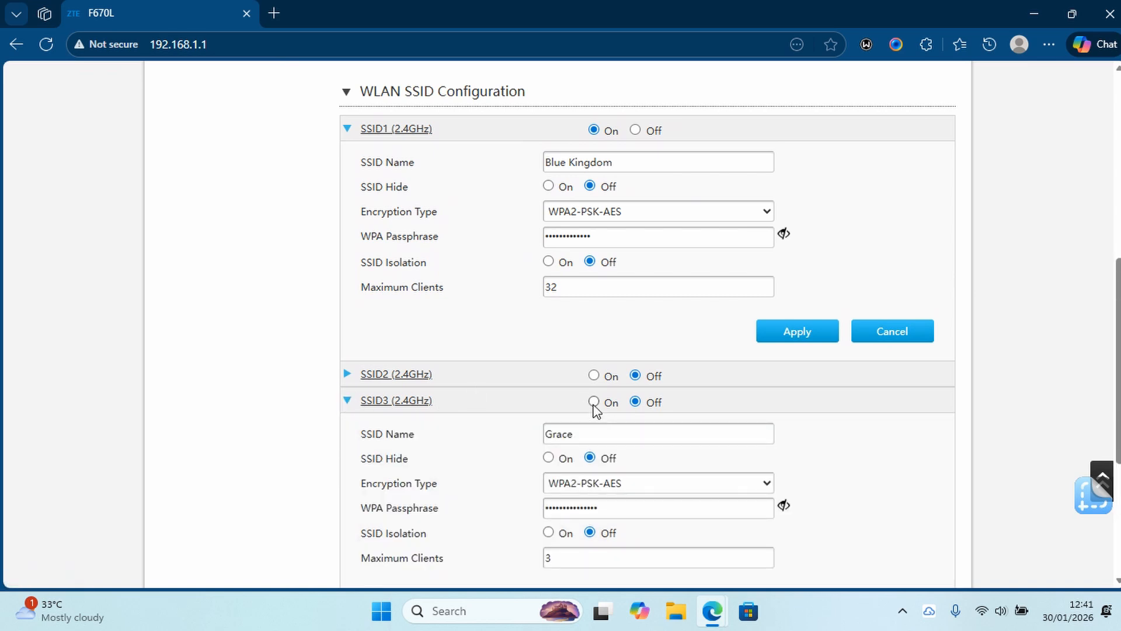
{"action": "left_click", "coordinate": [593, 403]}
{"action": "left_click", "coordinate": [1114, 330]}
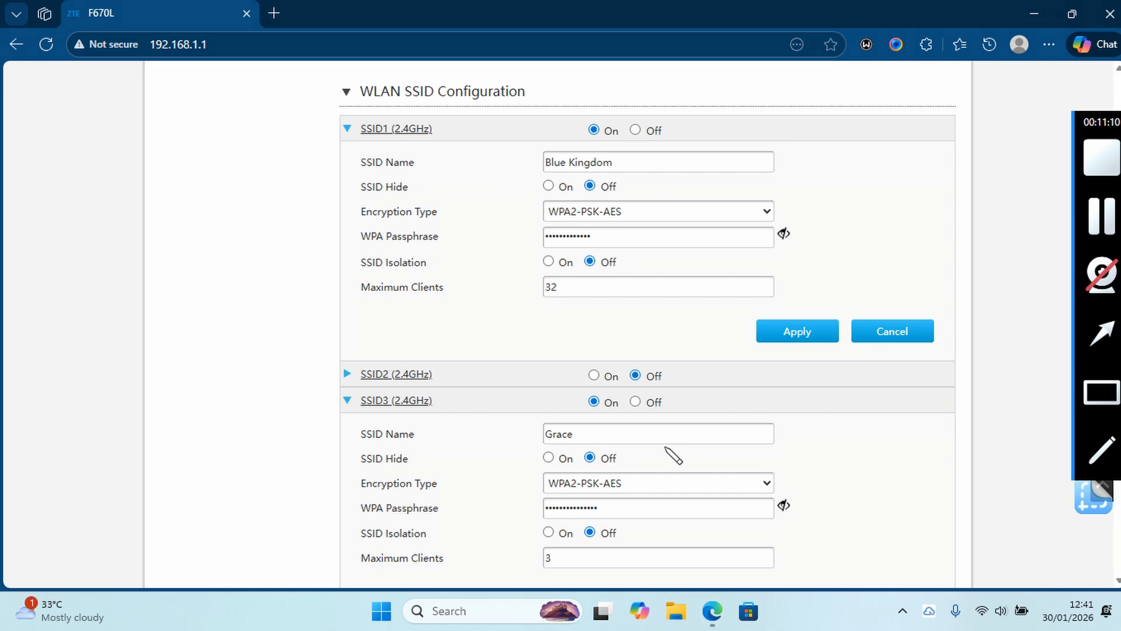
{"action": "mouse_move", "coordinate": [598, 402]}
{"action": "left_mouse_down"}
{"action": "mouse_move", "coordinate": [760, 383]}
{"action": "mouse_move", "coordinate": [618, 395]}
{"action": "mouse_move", "coordinate": [574, 411]}
{"action": "left_mouse_up"}
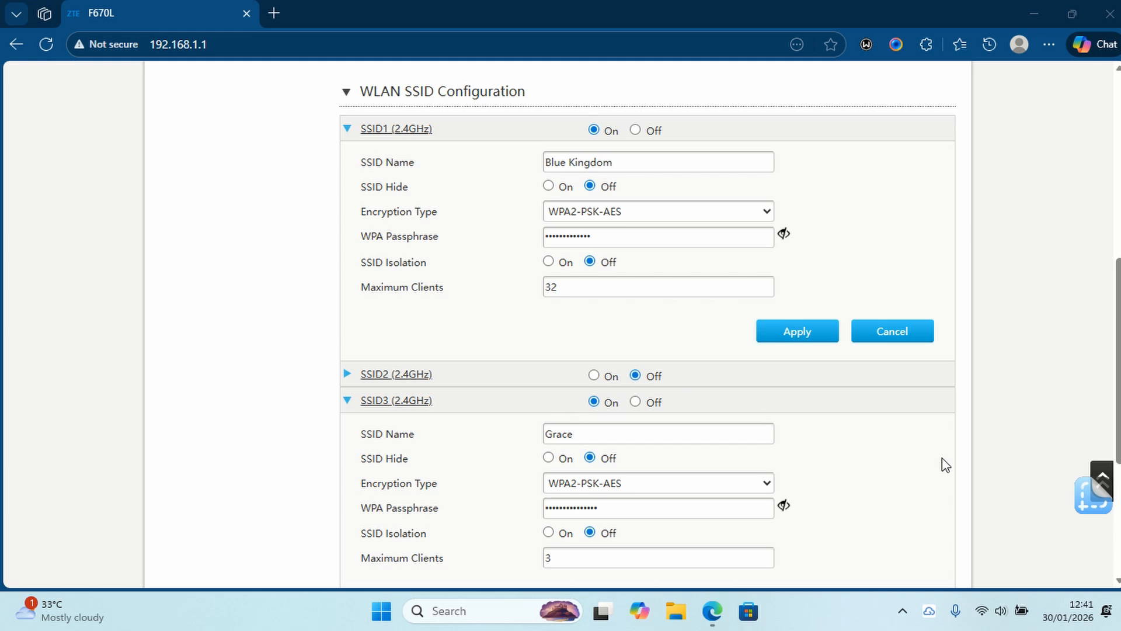
{"action": "mouse_move", "coordinate": [1096, 409]}
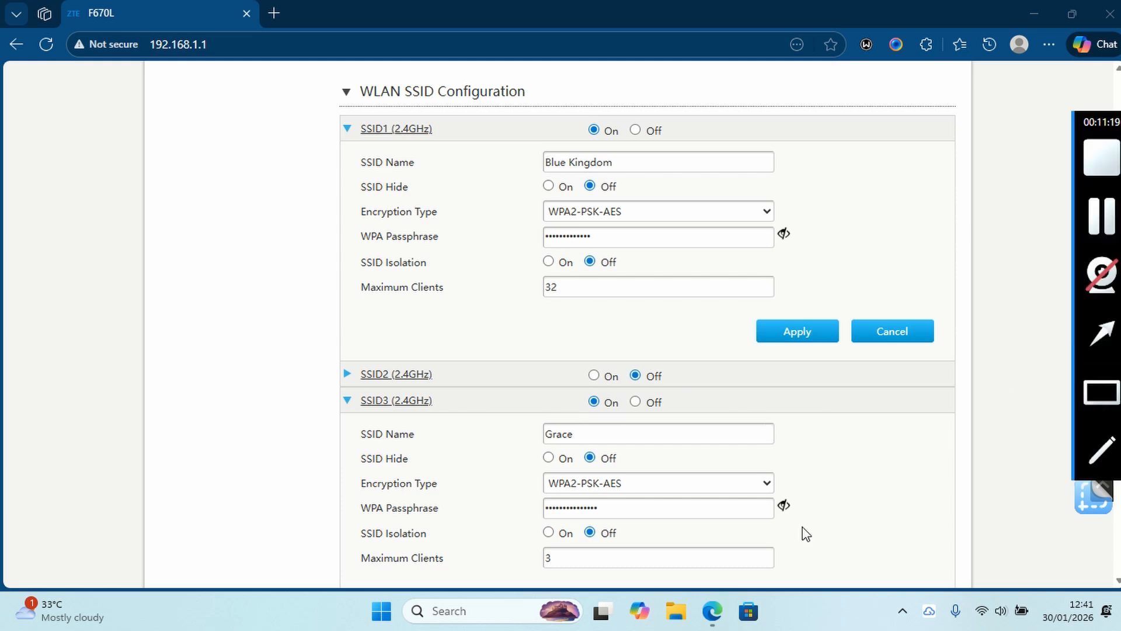
{"action": "scroll", "coordinate": [380, 332], "scroll_direction": "down", "scroll_amount": 3}
{"action": "left_click", "coordinate": [346, 222]}
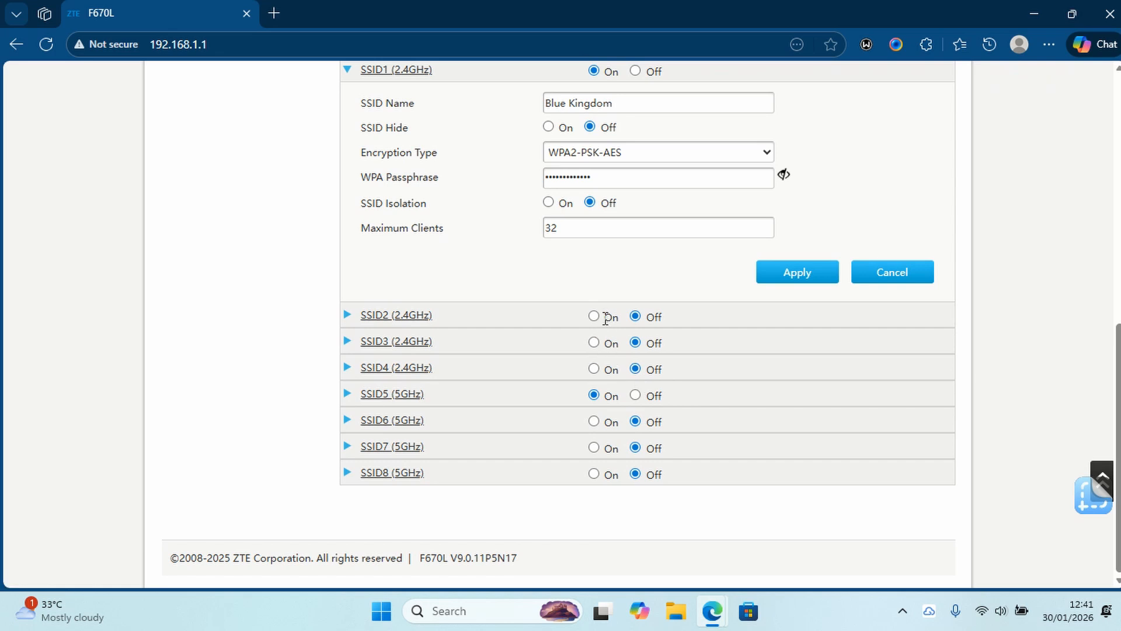
Expand SSID3 (2.4GHz), switch the network on and apply the setting
{"action": "scroll", "coordinate": [605, 318], "scroll_direction": "up", "scroll_amount": 1}
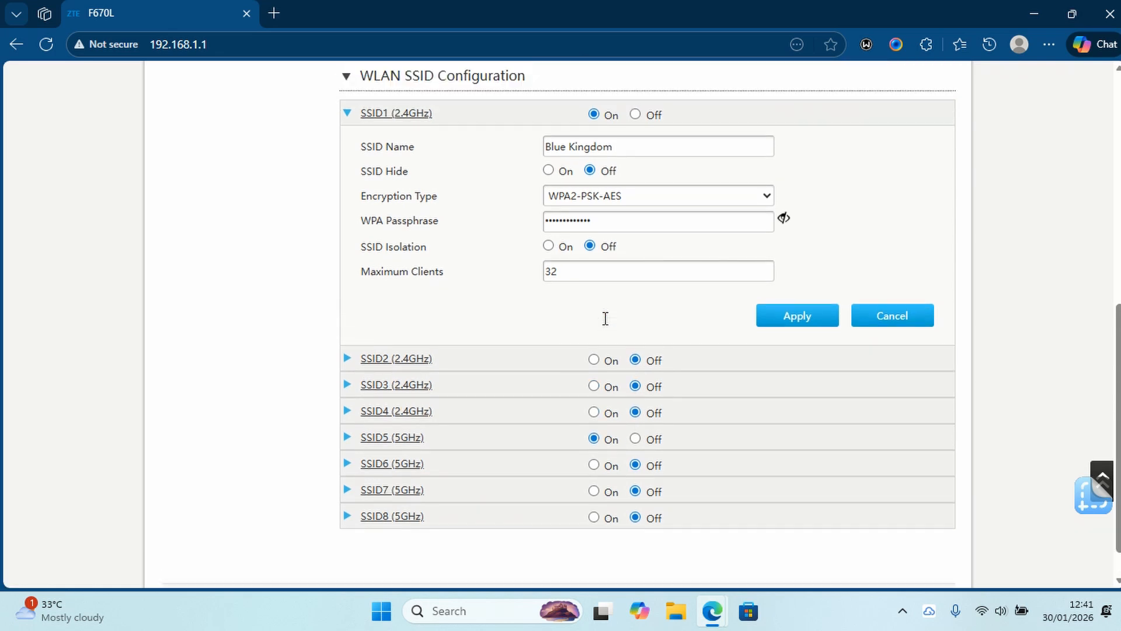
{"action": "left_click", "coordinate": [347, 387]}
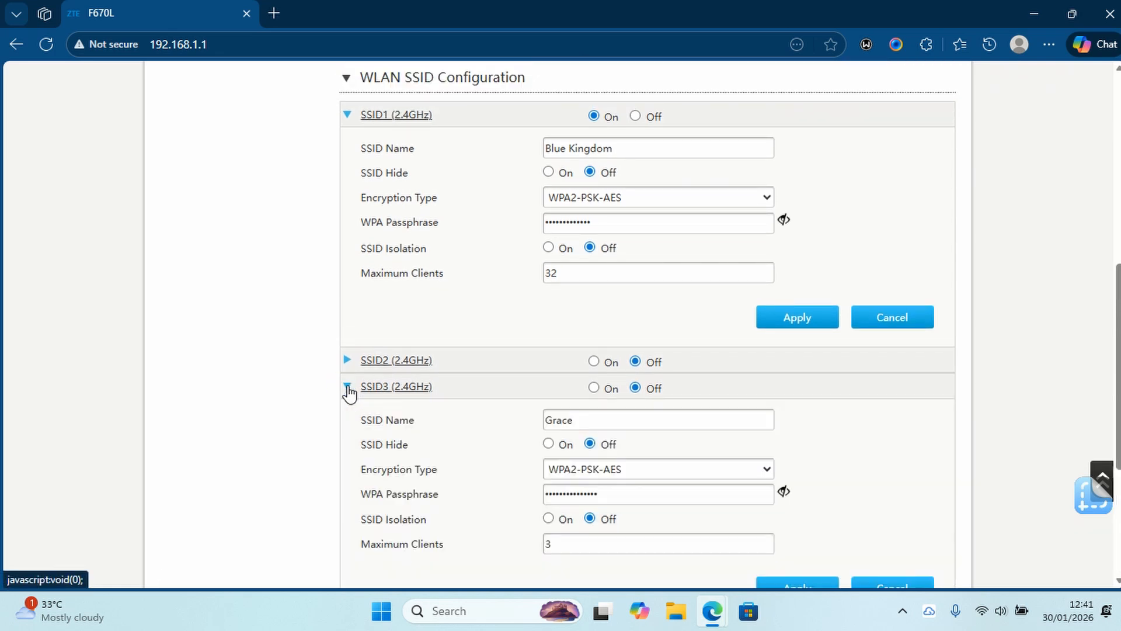
{"action": "left_click", "coordinate": [594, 388]}
{"action": "scroll", "coordinate": [850, 468], "scroll_direction": "down", "scroll_amount": 1}
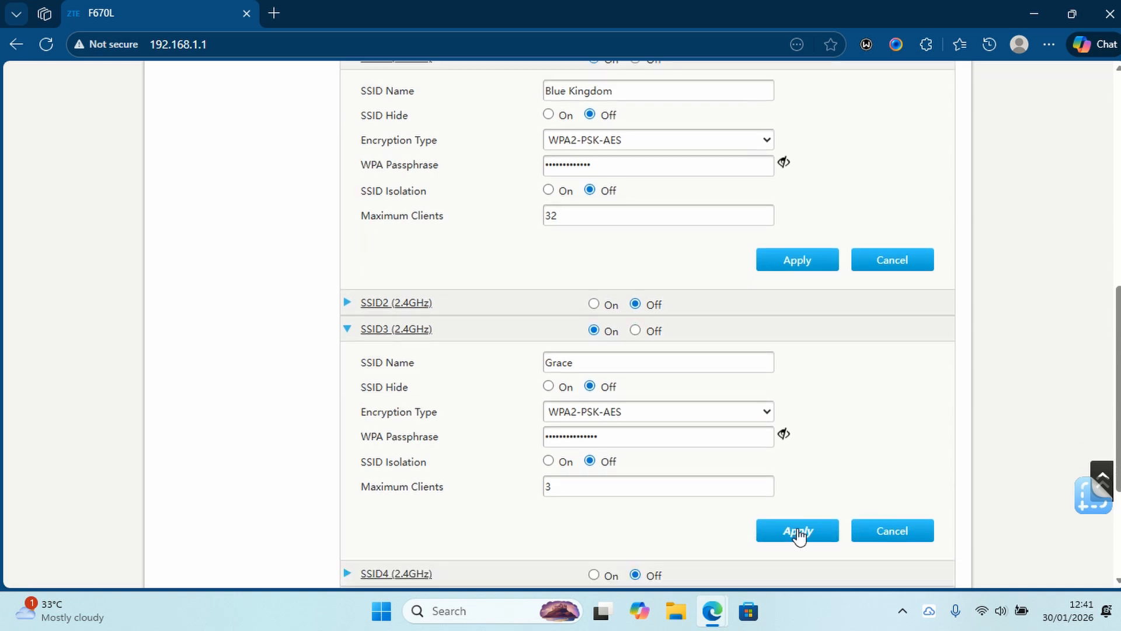
{"action": "left_click", "coordinate": [797, 532]}
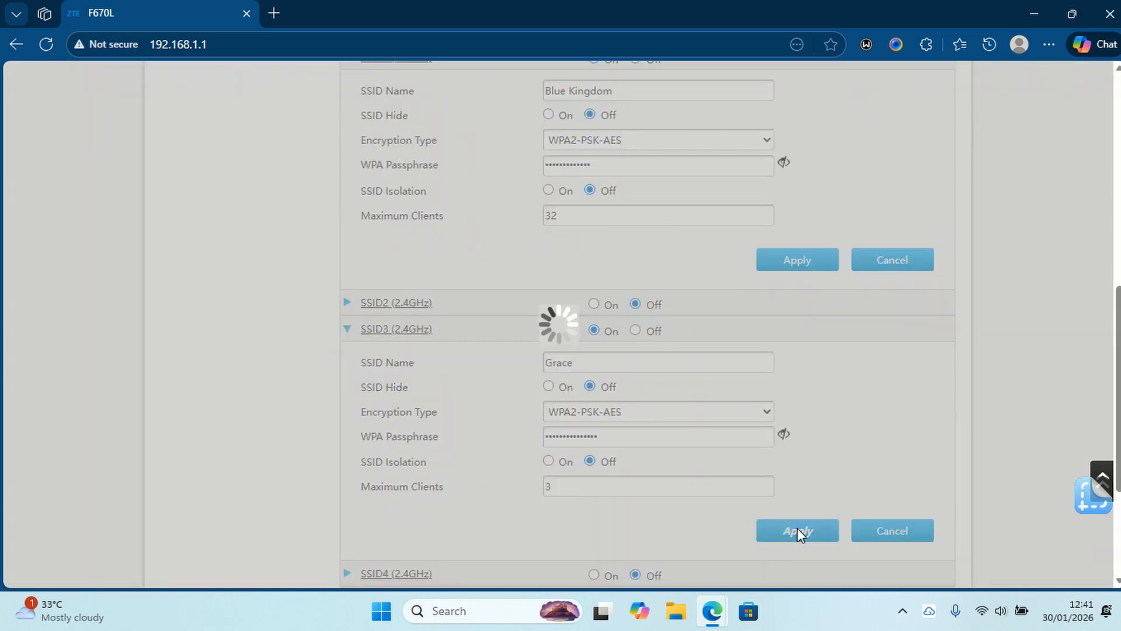
Switch on the SSID4 (2.4GHz) network with its existing settings and apply the change
{"action": "scroll", "coordinate": [797, 530], "scroll_direction": "down", "scroll_amount": 1}
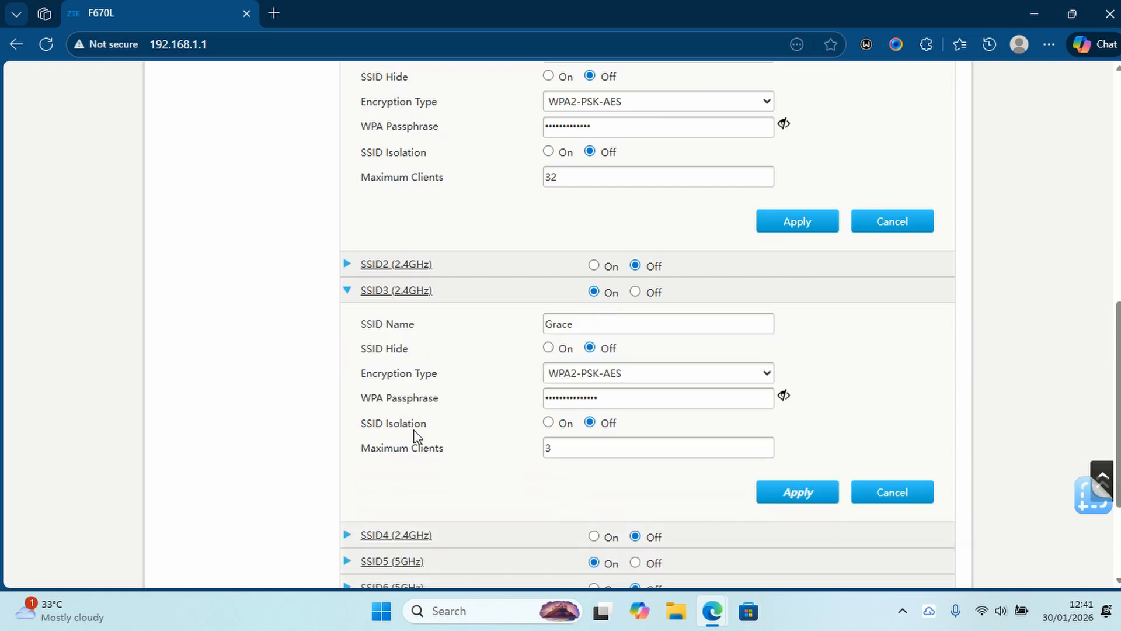
{"action": "scroll", "coordinate": [451, 434], "scroll_direction": "down", "scroll_amount": 1}
{"action": "left_click", "coordinate": [346, 472]}
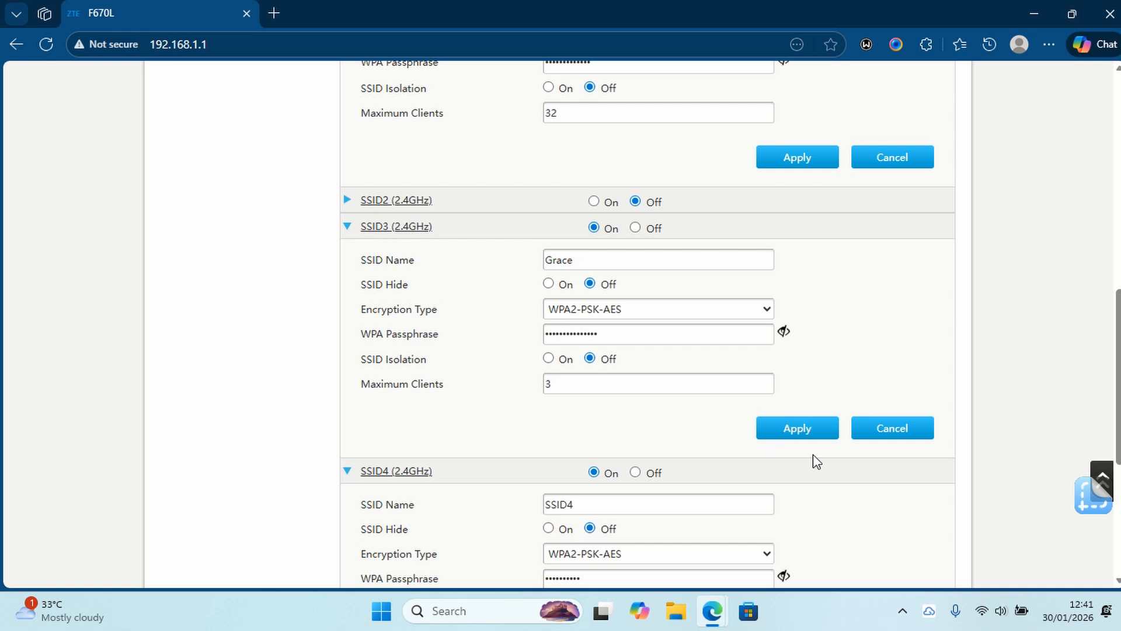
{"action": "scroll", "coordinate": [810, 460], "scroll_direction": "down", "scroll_amount": 3}
{"action": "left_click", "coordinate": [799, 497]}
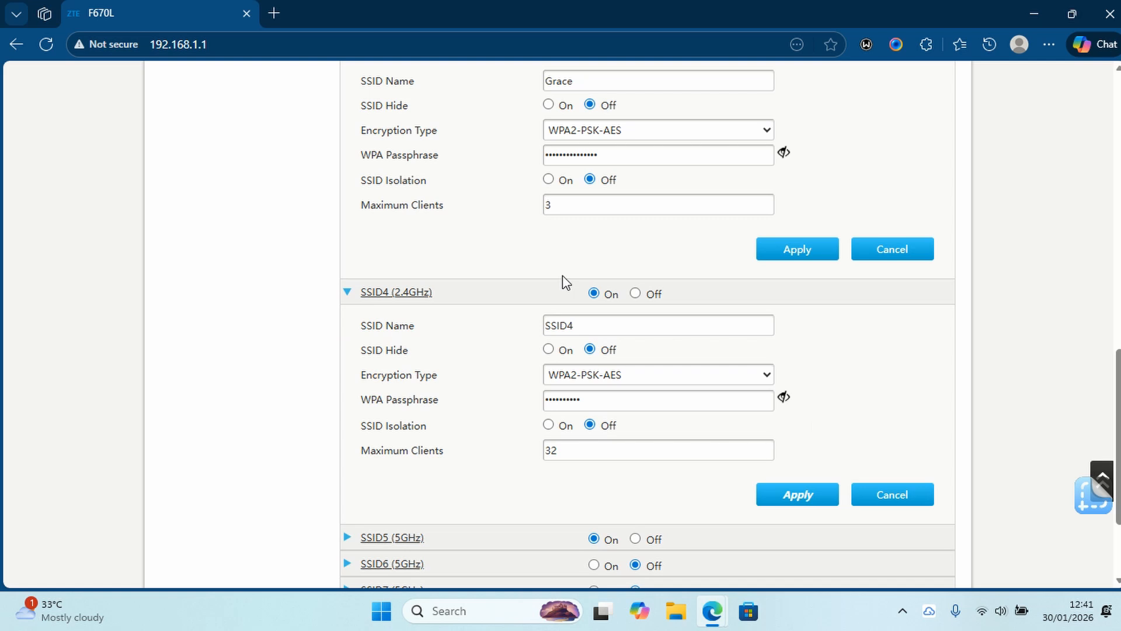
Expand SSID2 (2.4GHz), switch the network on and apply the setting
{"action": "scroll", "coordinate": [562, 280], "scroll_direction": "up", "scroll_amount": 4}
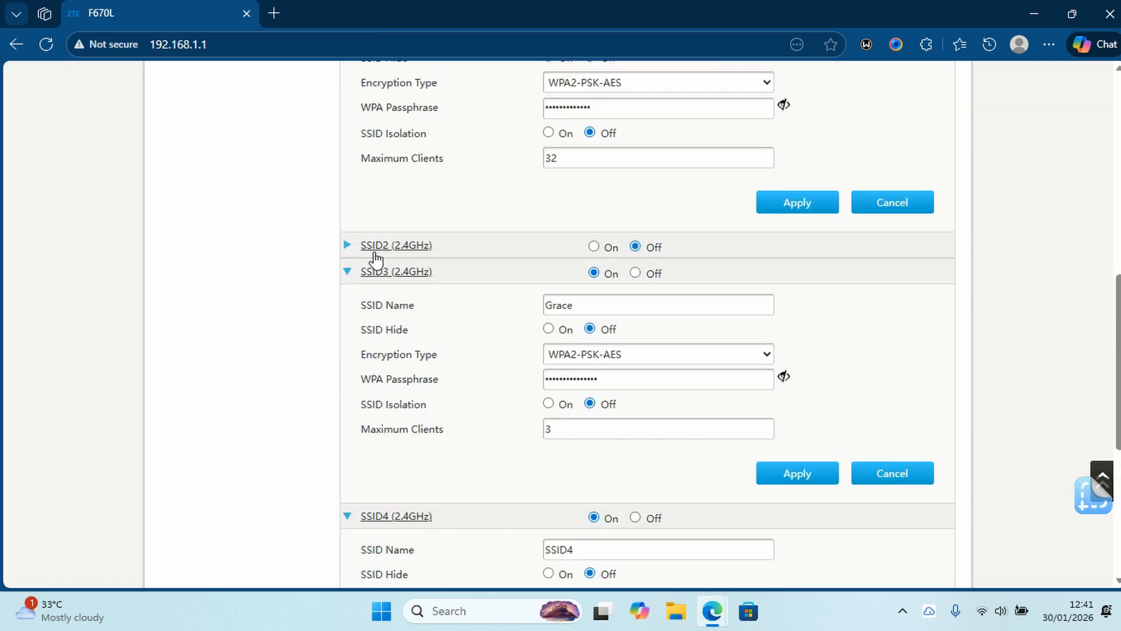
{"action": "left_click", "coordinate": [347, 246]}
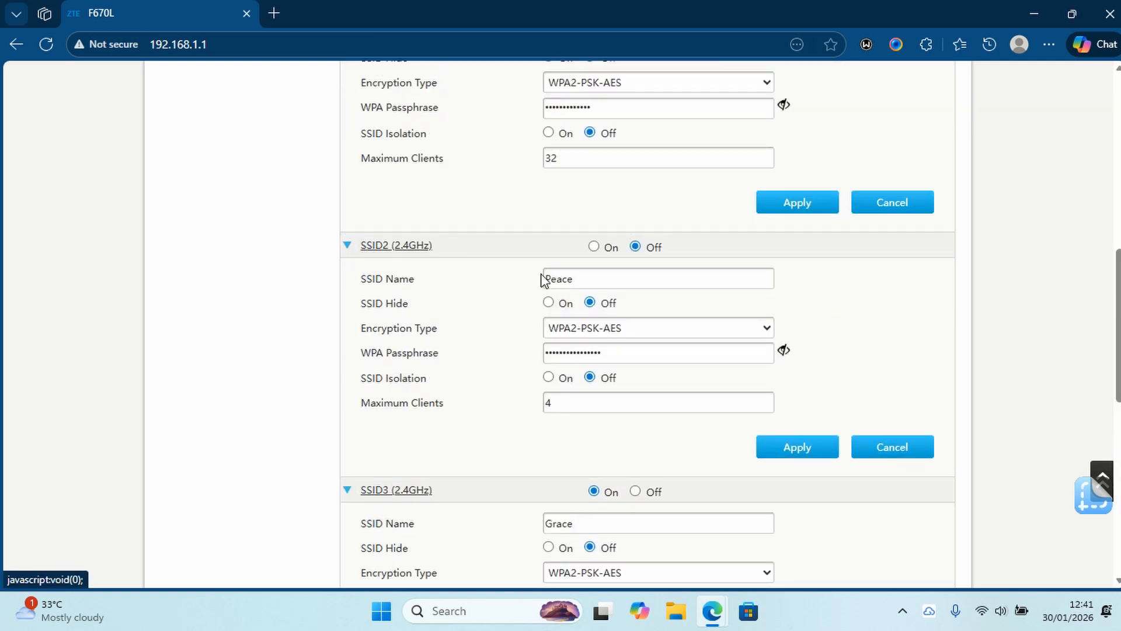
{"action": "left_click", "coordinate": [594, 248]}
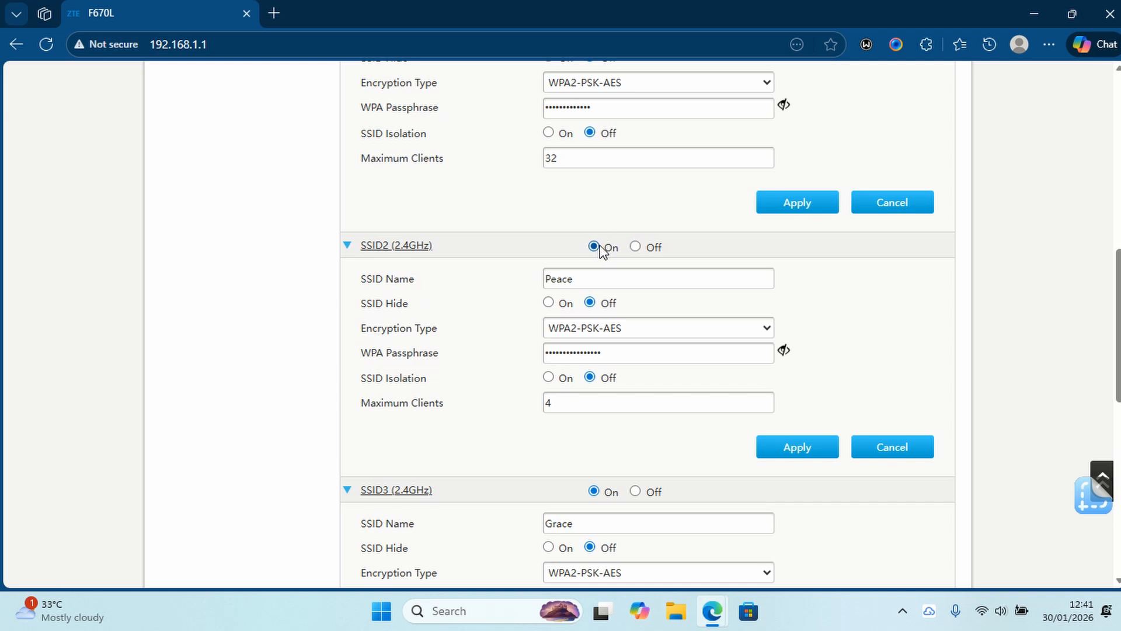
{"action": "left_click", "coordinate": [801, 447]}
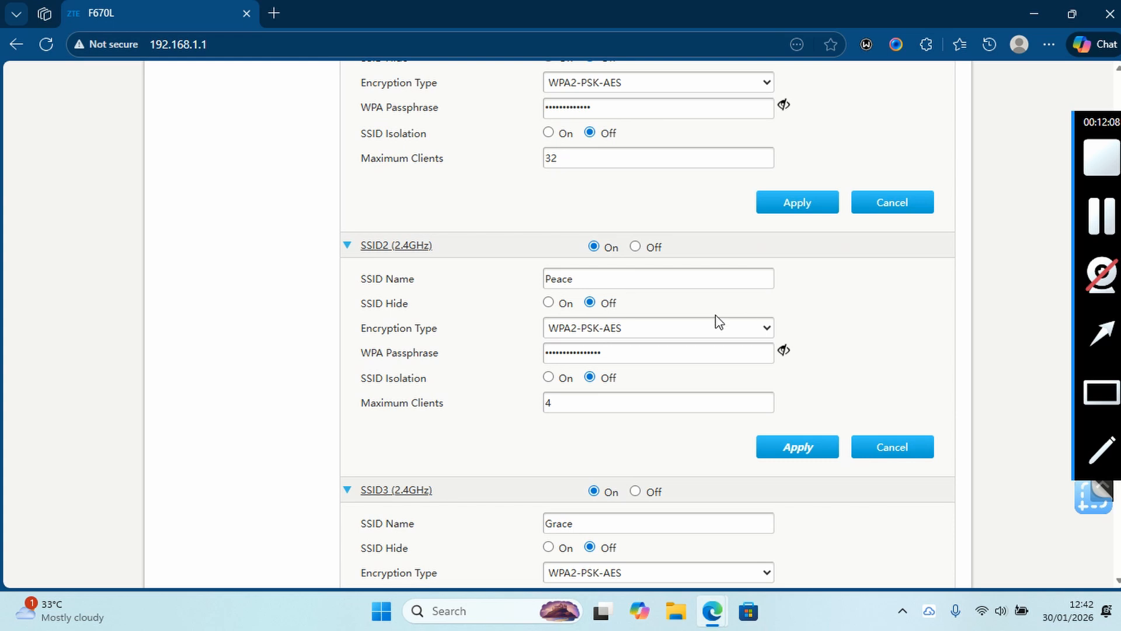
Switch off the SSID4 (2.4GHz) network and apply the change
{"action": "scroll", "coordinate": [608, 501], "scroll_direction": "down", "scroll_amount": 3}
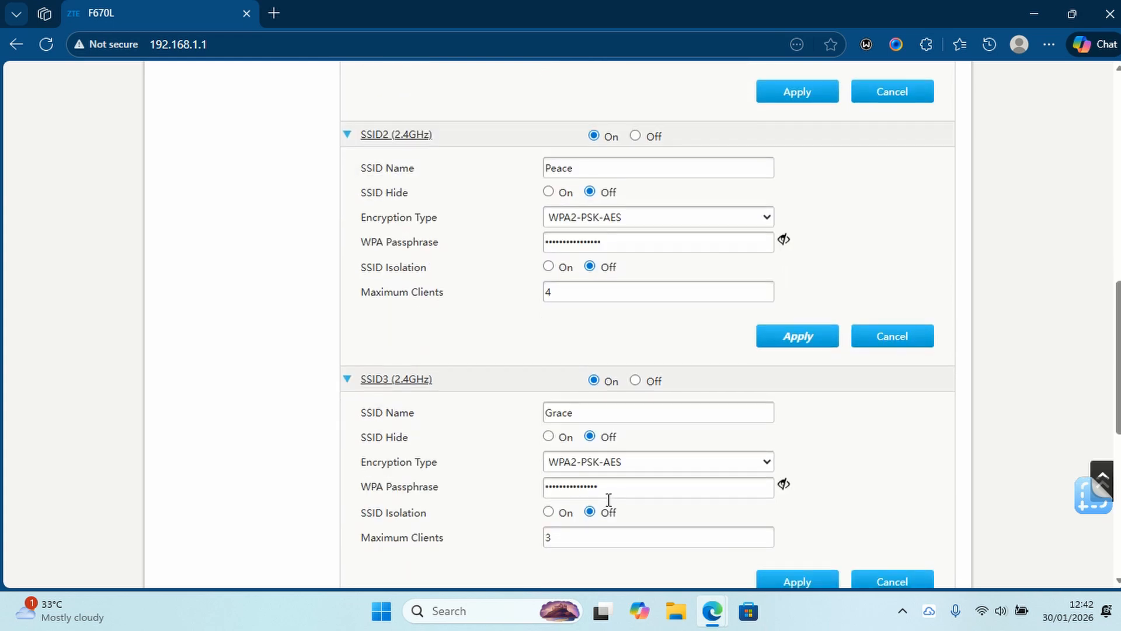
{"action": "scroll", "coordinate": [608, 499], "scroll_direction": "down", "scroll_amount": 1}
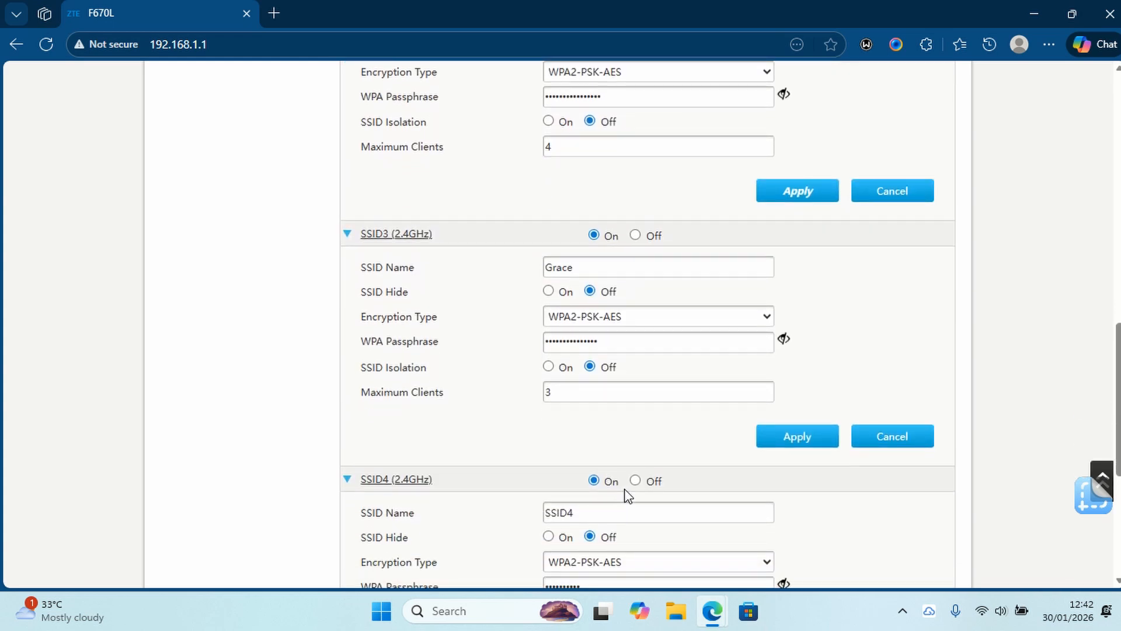
{"action": "left_click", "coordinate": [635, 481]}
{"action": "scroll", "coordinate": [791, 520], "scroll_direction": "down", "scroll_amount": 5}
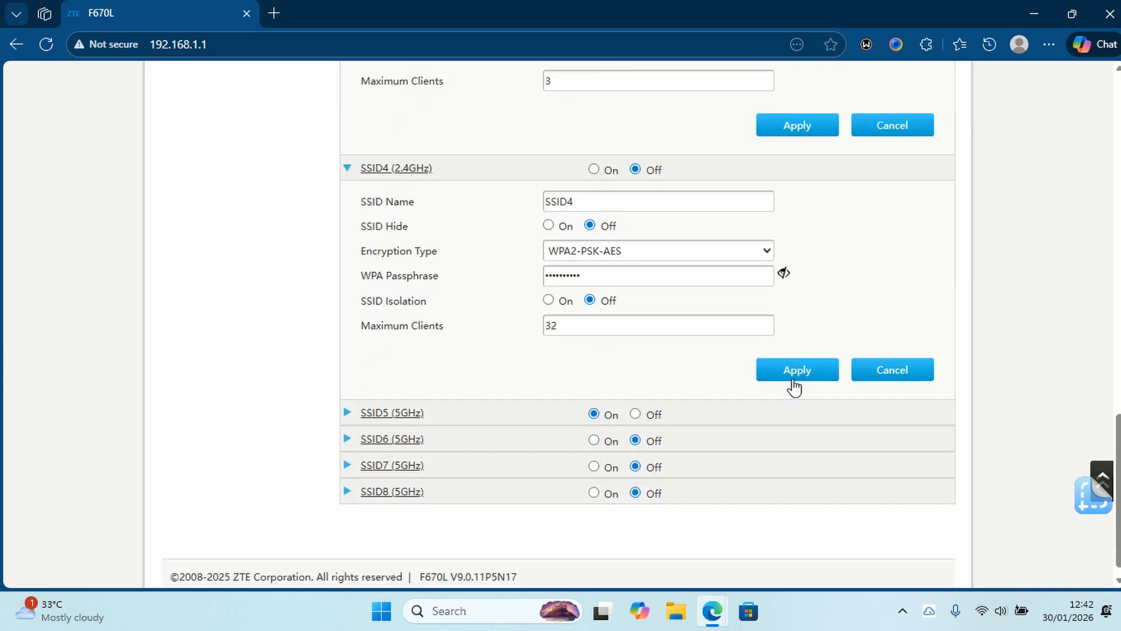
{"action": "left_click", "coordinate": [793, 379]}
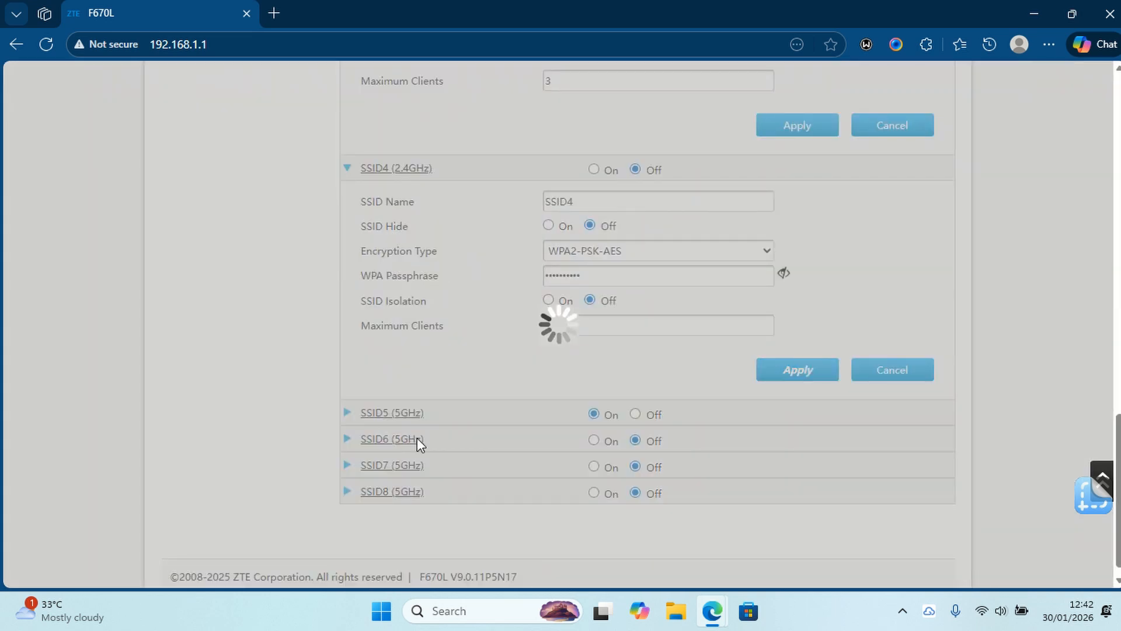
Switch on the SSID6 (5GHz) network, expand its entry and apply the setting
{"action": "scroll", "coordinate": [464, 483], "scroll_direction": "down", "scroll_amount": 2}
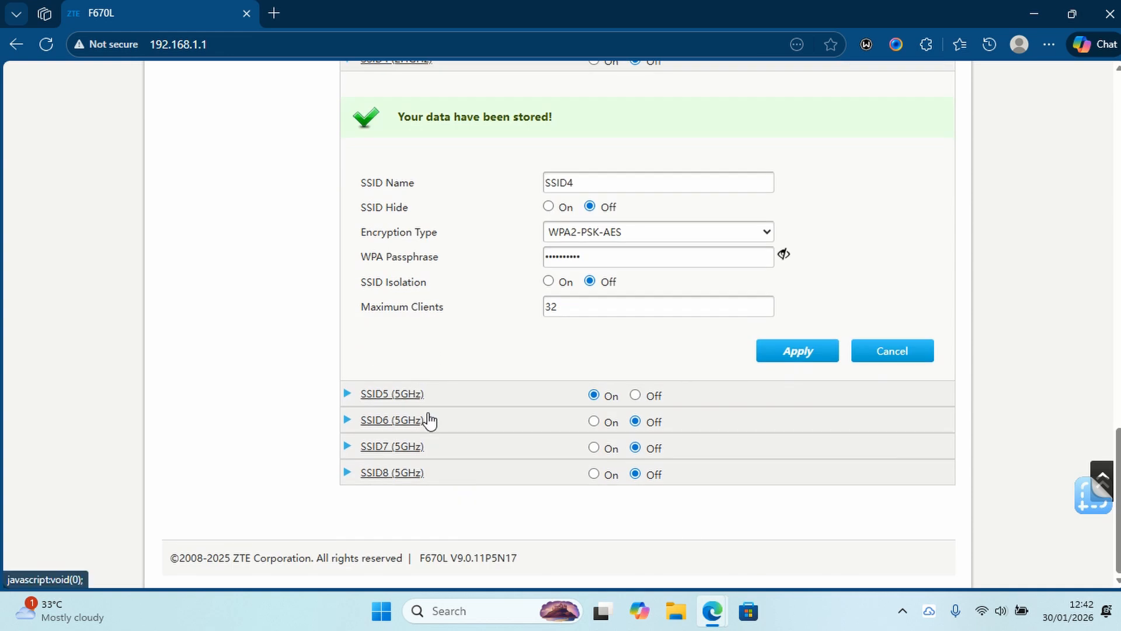
{"action": "left_click", "coordinate": [593, 422]}
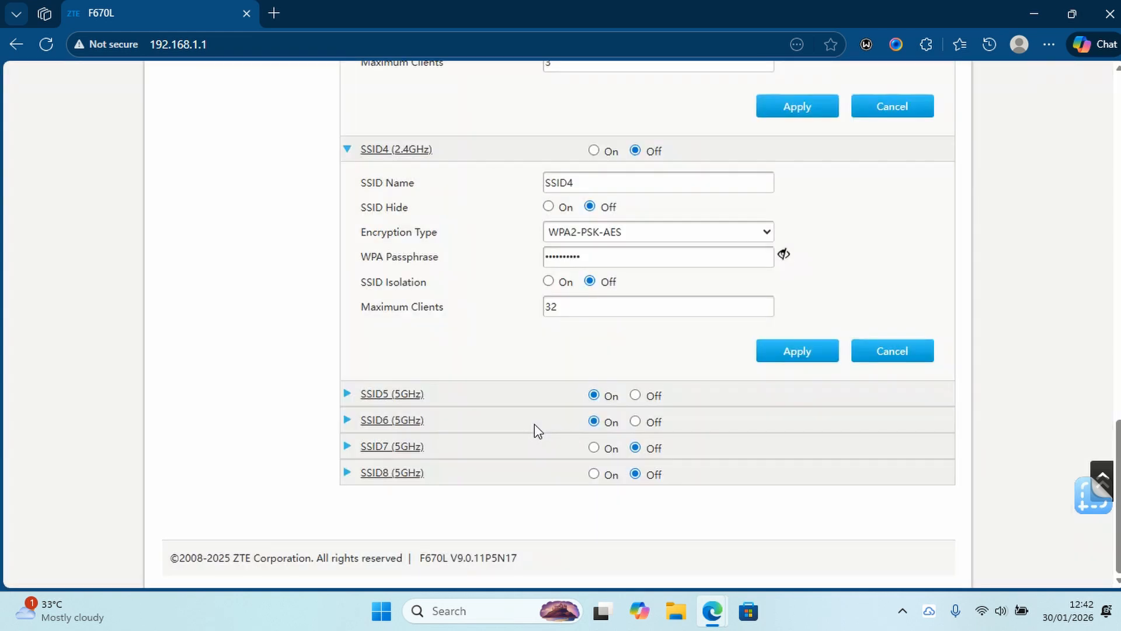
{"action": "left_click", "coordinate": [535, 425]}
{"action": "left_click", "coordinate": [348, 420]}
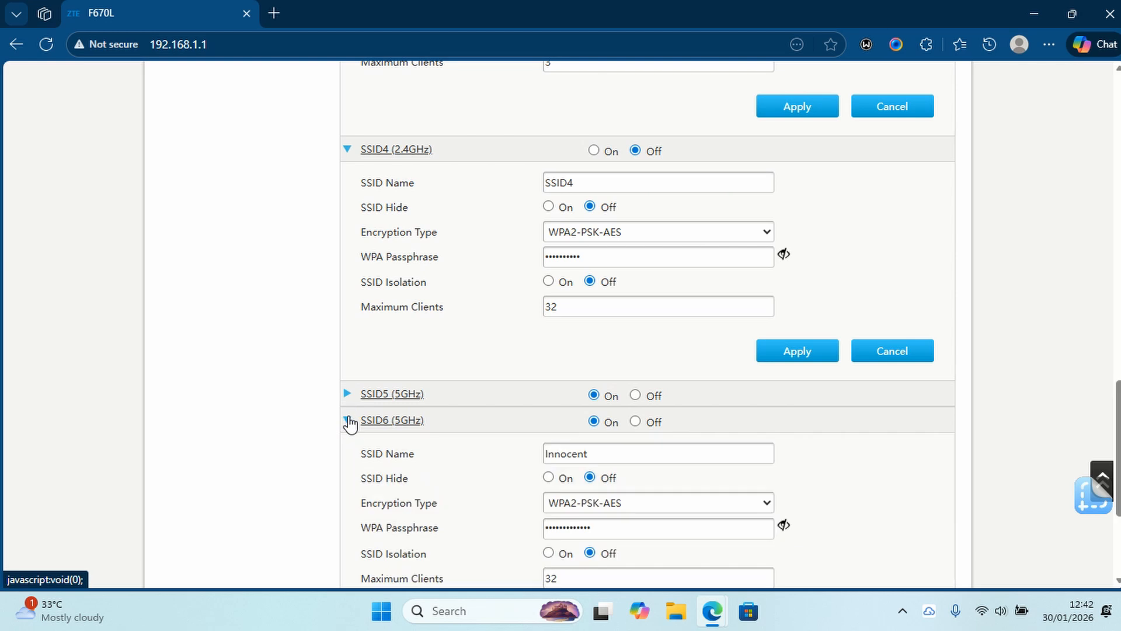
{"action": "scroll", "coordinate": [841, 480], "scroll_direction": "down", "scroll_amount": 3}
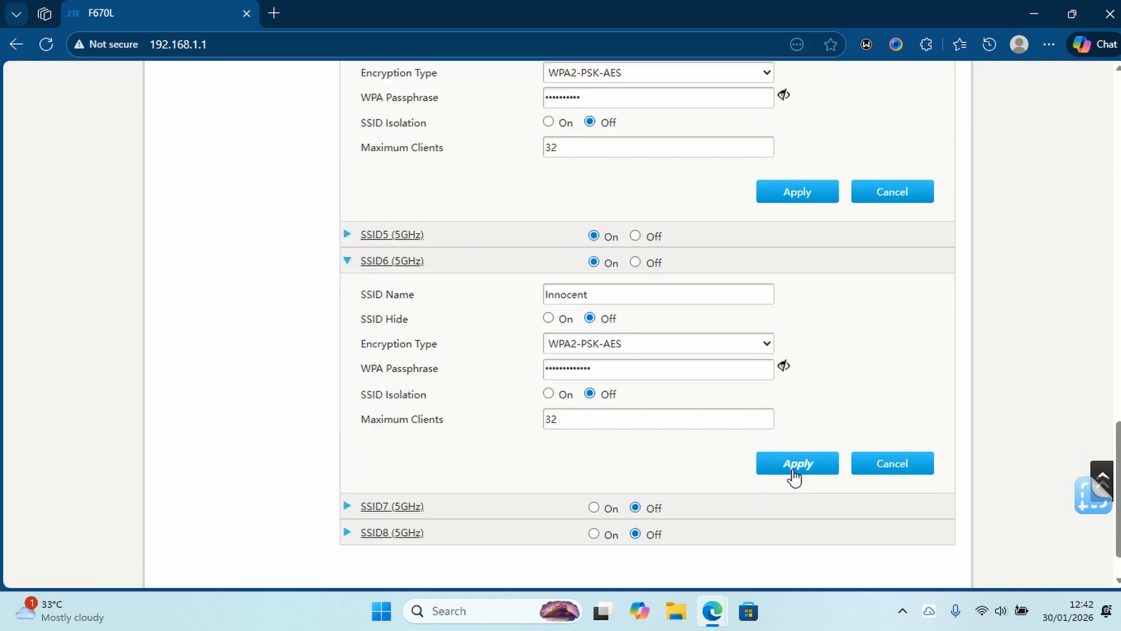
{"action": "left_click", "coordinate": [792, 469]}
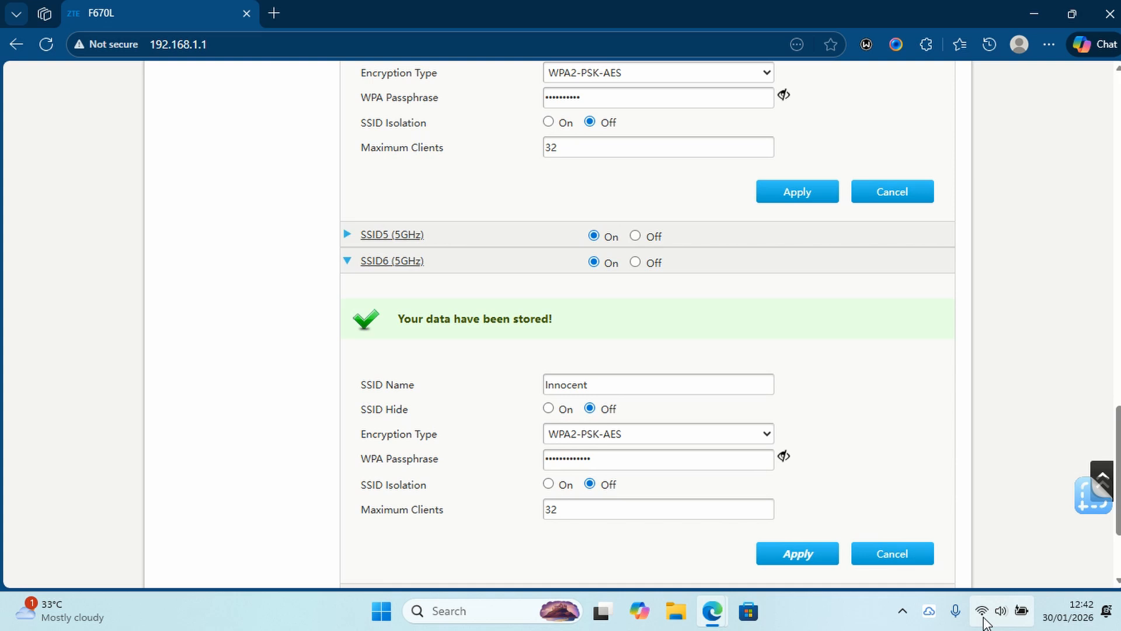
Open the Windows Wi-Fi list to check which of the router's networks the computer detects
{"action": "left_click", "coordinate": [982, 613]}
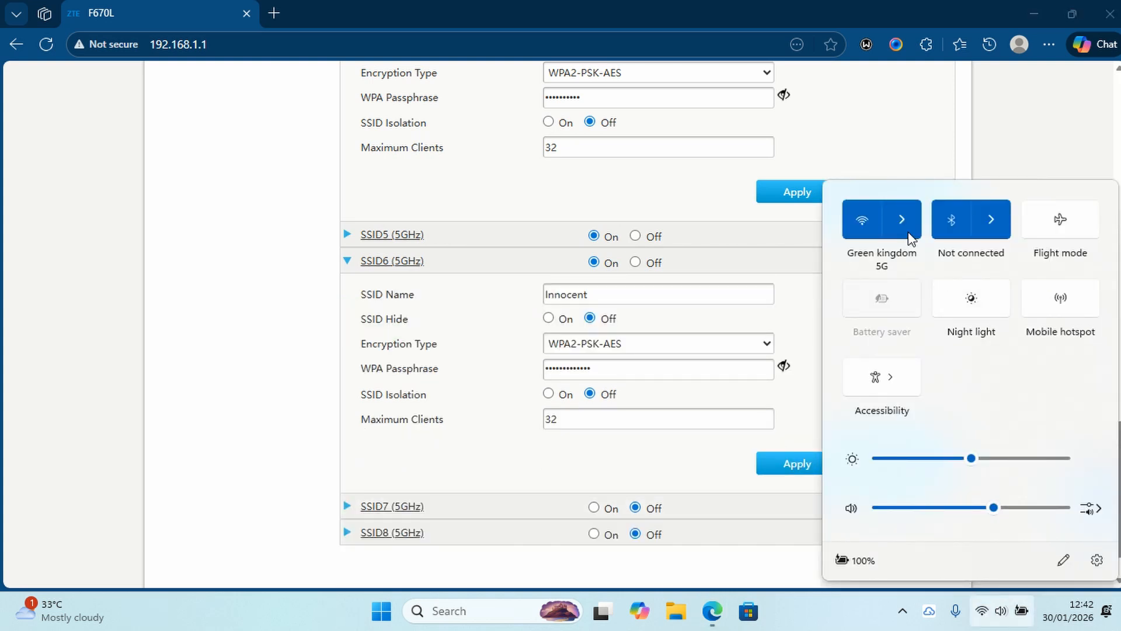
{"action": "left_click", "coordinate": [908, 233]}
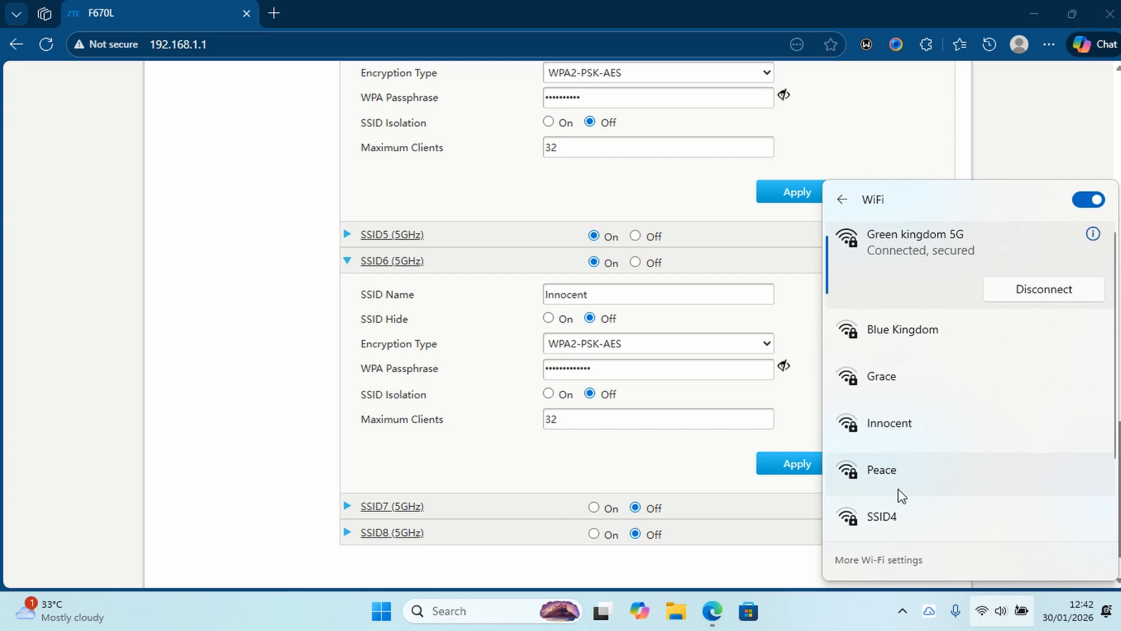
Return to the SSID4 (2.4GHz) entry in the router page and reapply its settings with the network off
{"action": "scroll", "coordinate": [723, 478], "scroll_direction": "up", "scroll_amount": 1}
{"action": "scroll", "coordinate": [724, 480], "scroll_direction": "up", "scroll_amount": 4}
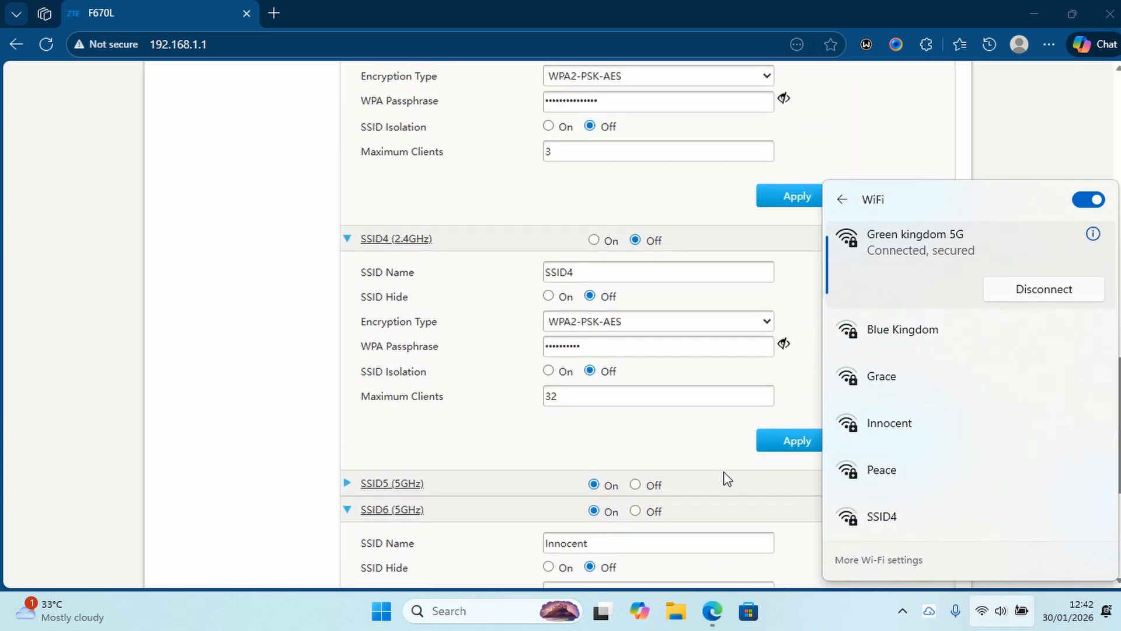
{"action": "left_click", "coordinate": [796, 443]}
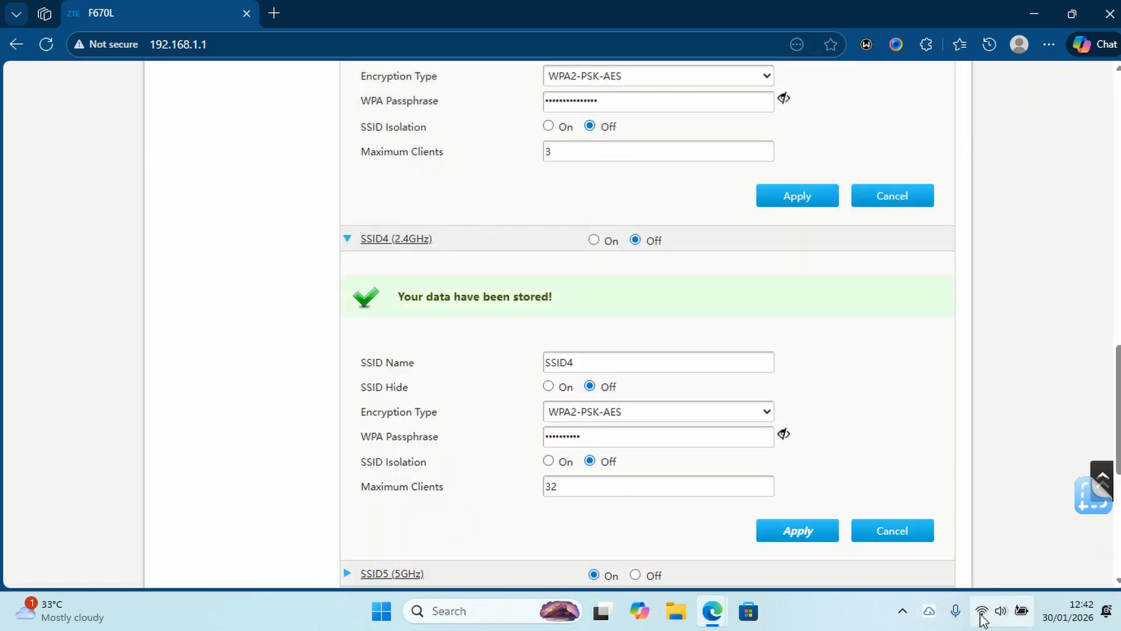
Check the Windows Wi-Fi list to see which networks are still detected, and close it
{"action": "left_click", "coordinate": [982, 615]}
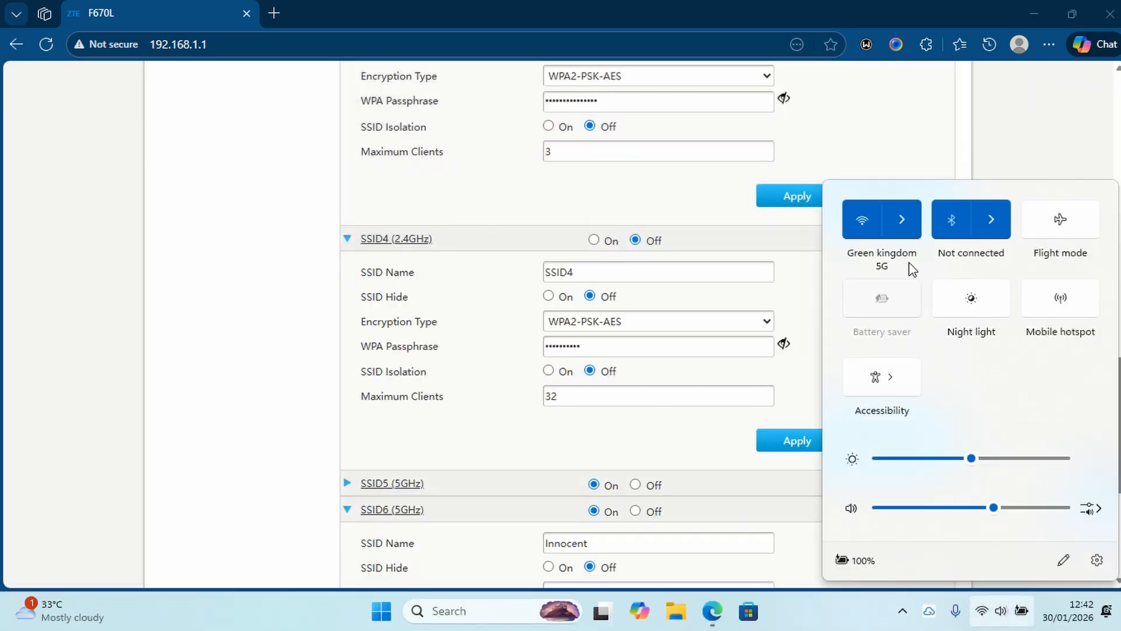
{"action": "left_click", "coordinate": [900, 231]}
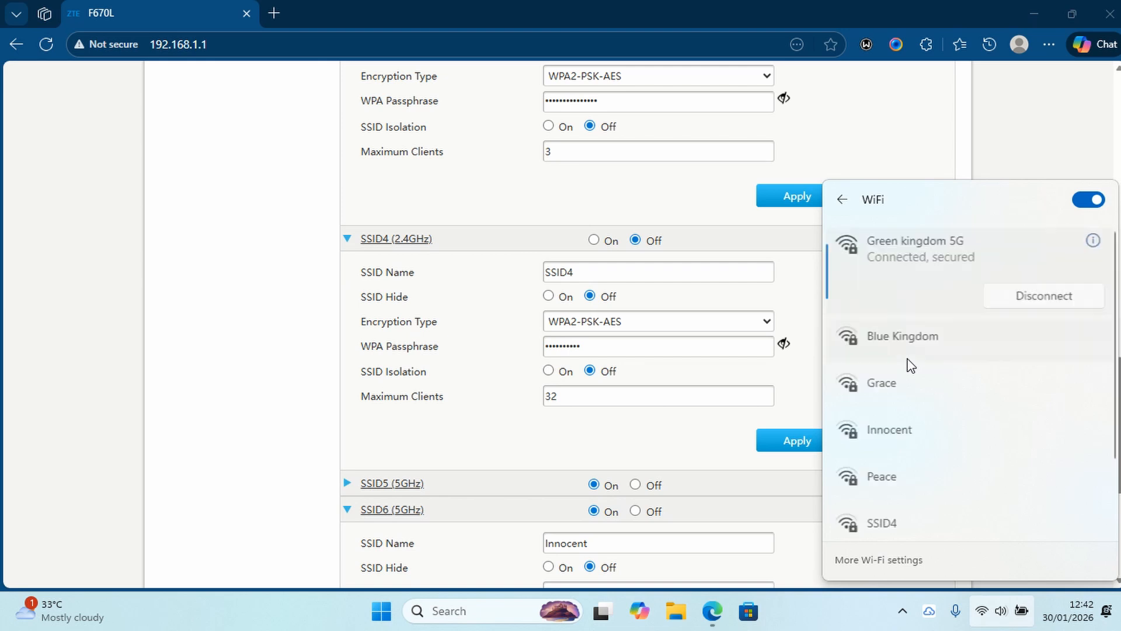
{"action": "scroll", "coordinate": [910, 365], "scroll_direction": "down", "scroll_amount": 2}
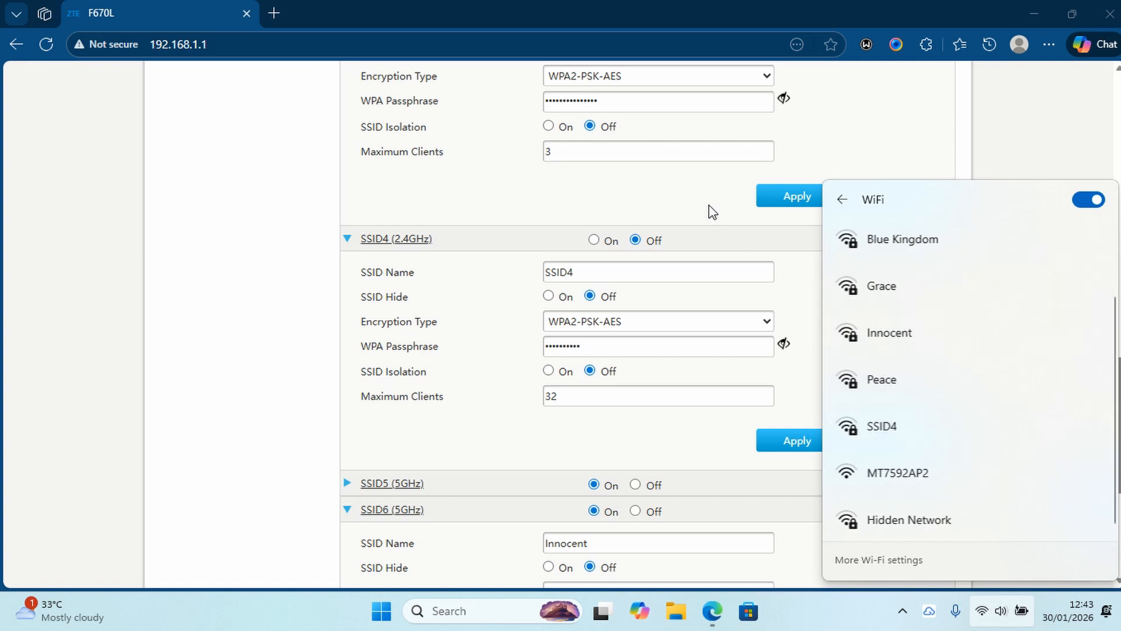
{"action": "scroll", "coordinate": [711, 211], "scroll_direction": "up", "scroll_amount": 3}
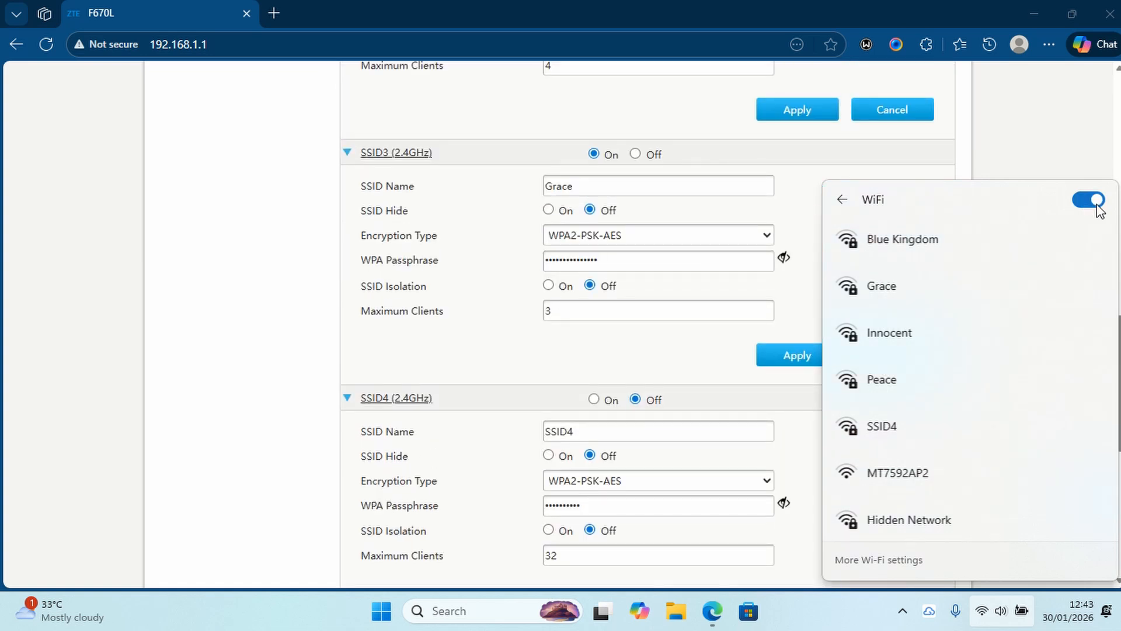
{"action": "left_click", "coordinate": [1064, 145]}
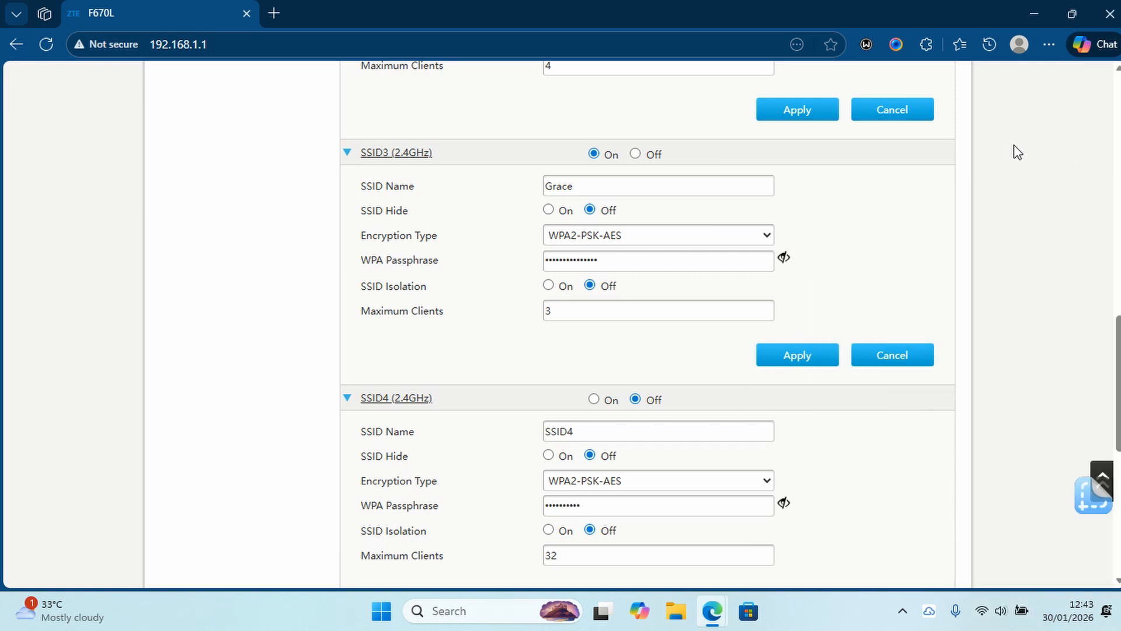
Open the router's Account Management page and enter the admin account's old password
{"action": "scroll", "coordinate": [839, 243], "scroll_direction": "up", "scroll_amount": 15}
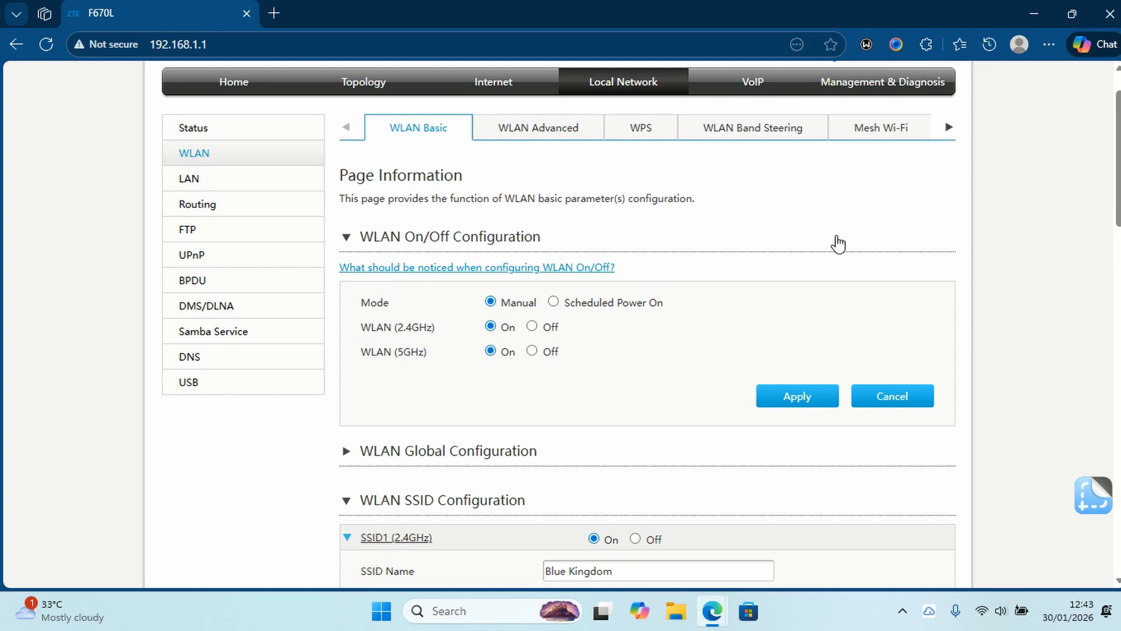
{"action": "left_click", "coordinate": [1102, 216]}
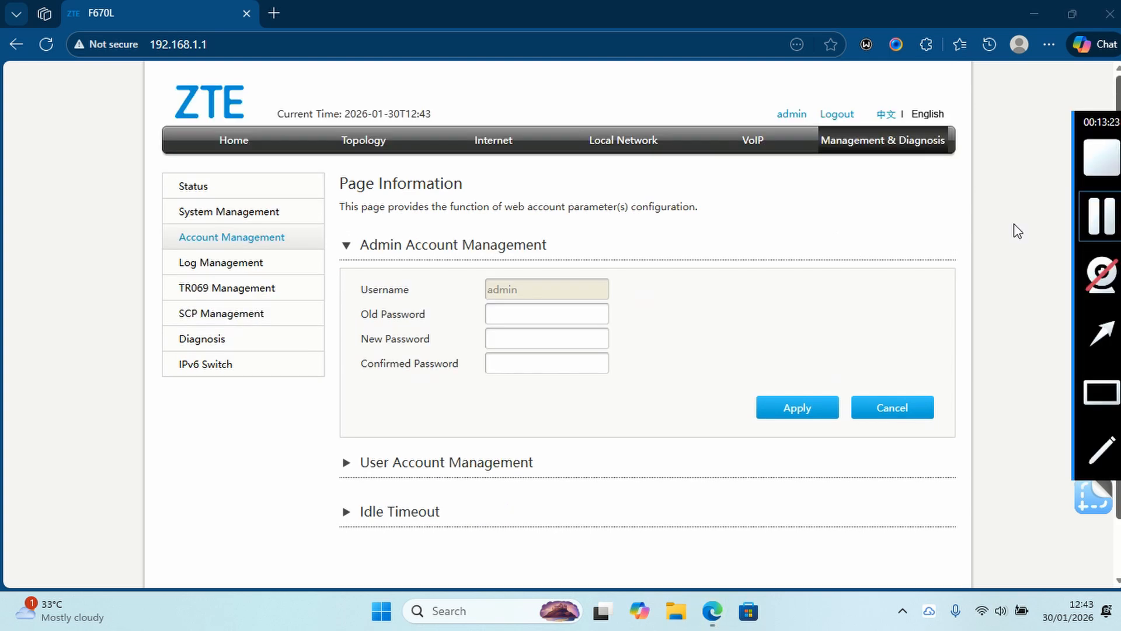
{"action": "left_click", "coordinate": [524, 318]}
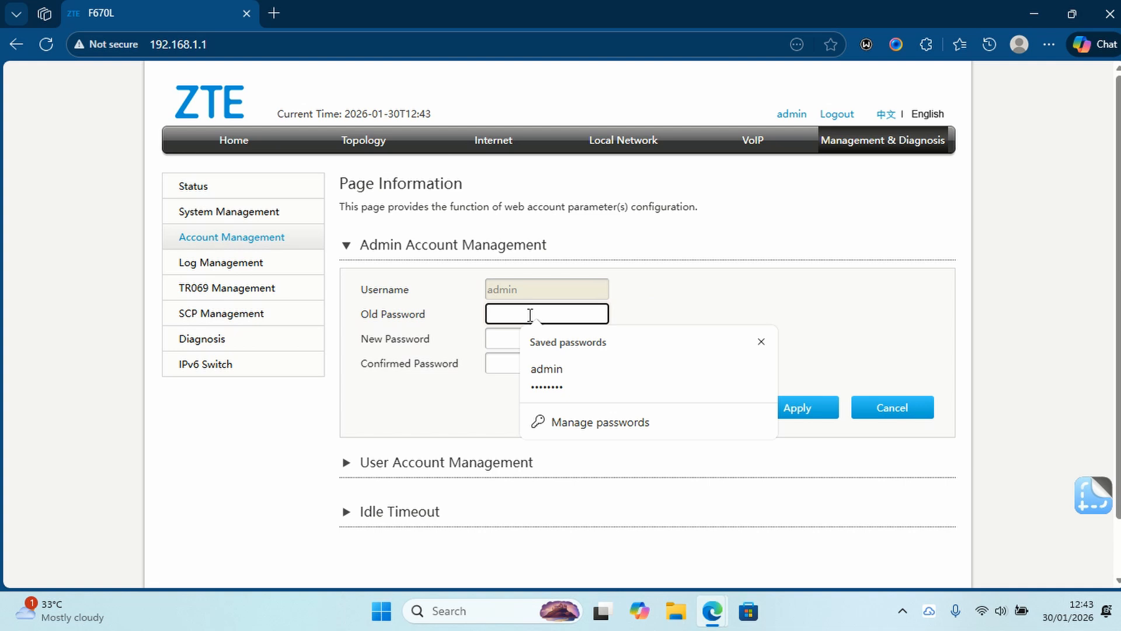
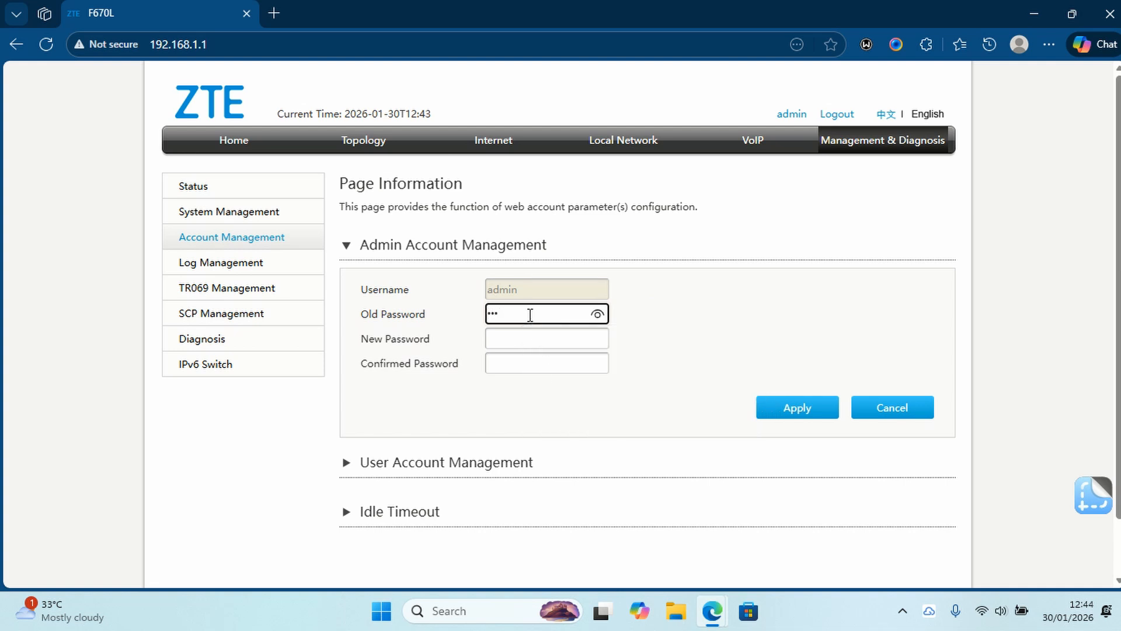
{"action": "left_click", "coordinate": [597, 315]}
Enter a new password for the admin account
{"action": "left_click", "coordinate": [543, 338]}
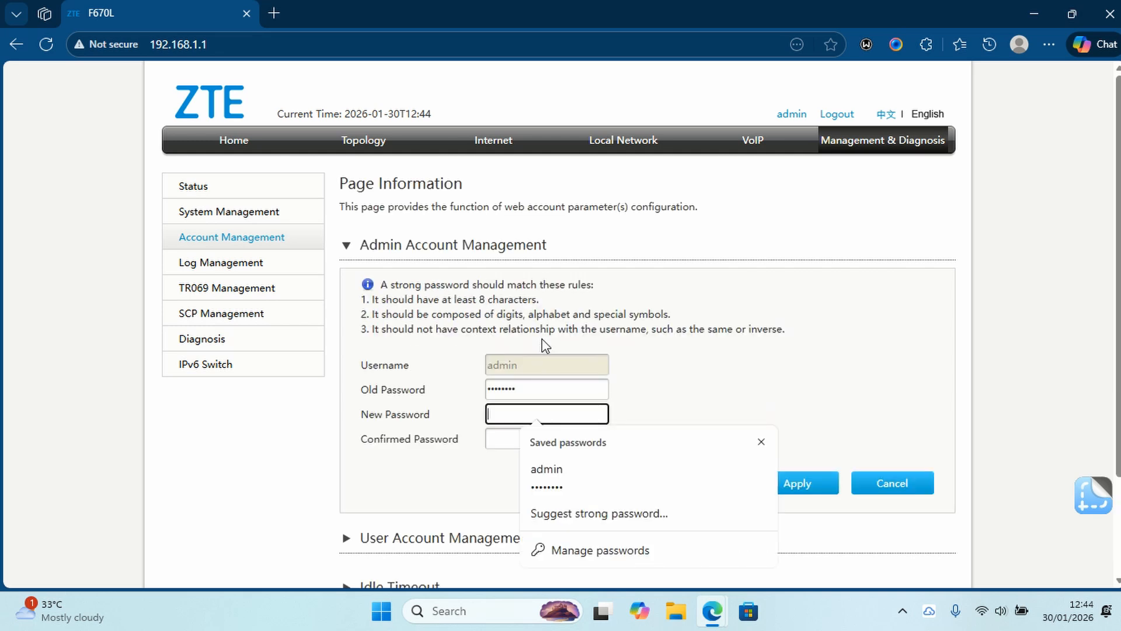
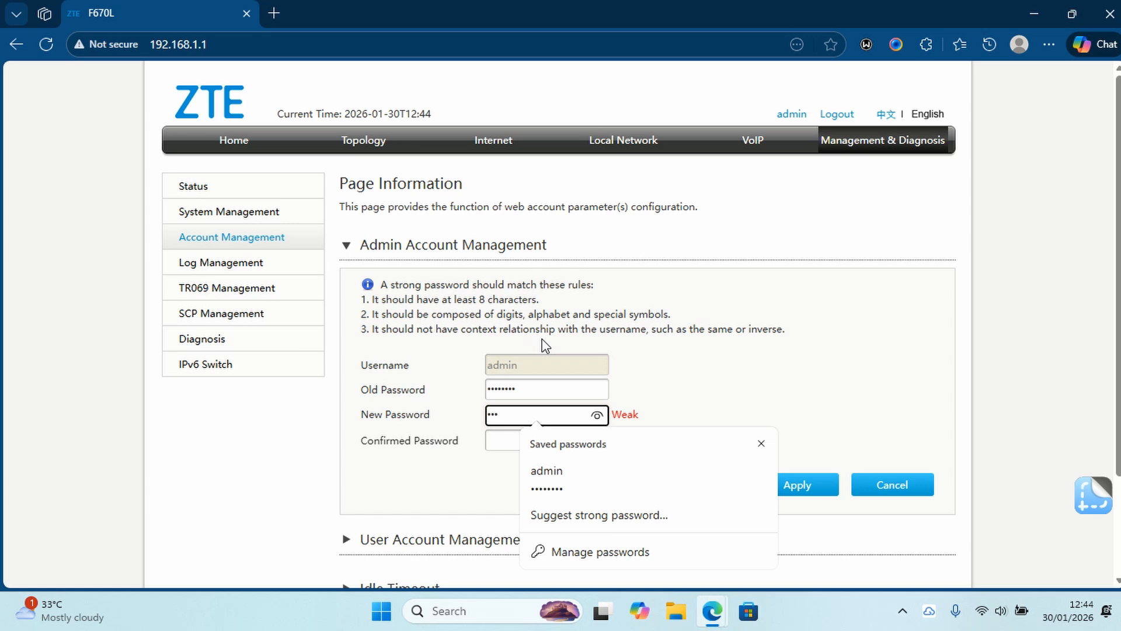
{"action": "type", "text": "•••••"}
{"action": "key", "text": "BackSpace"}
{"action": "key", "text": "BackSpace"}
{"action": "key", "text": "BackSpace"}
{"action": "key", "text": "BackSpace"}
{"action": "type", "text": "•••••••••••••"}
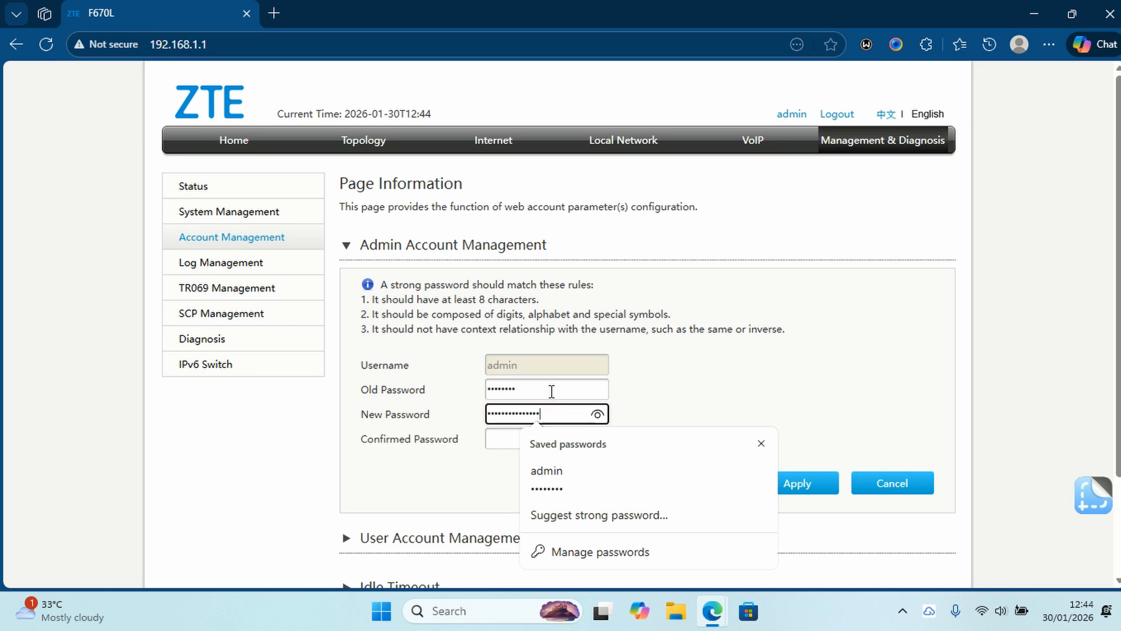
Confirm the new admin password and apply it, updating the browser's saved login as well
{"action": "scroll", "coordinate": [651, 402], "scroll_direction": "down", "scroll_amount": 1}
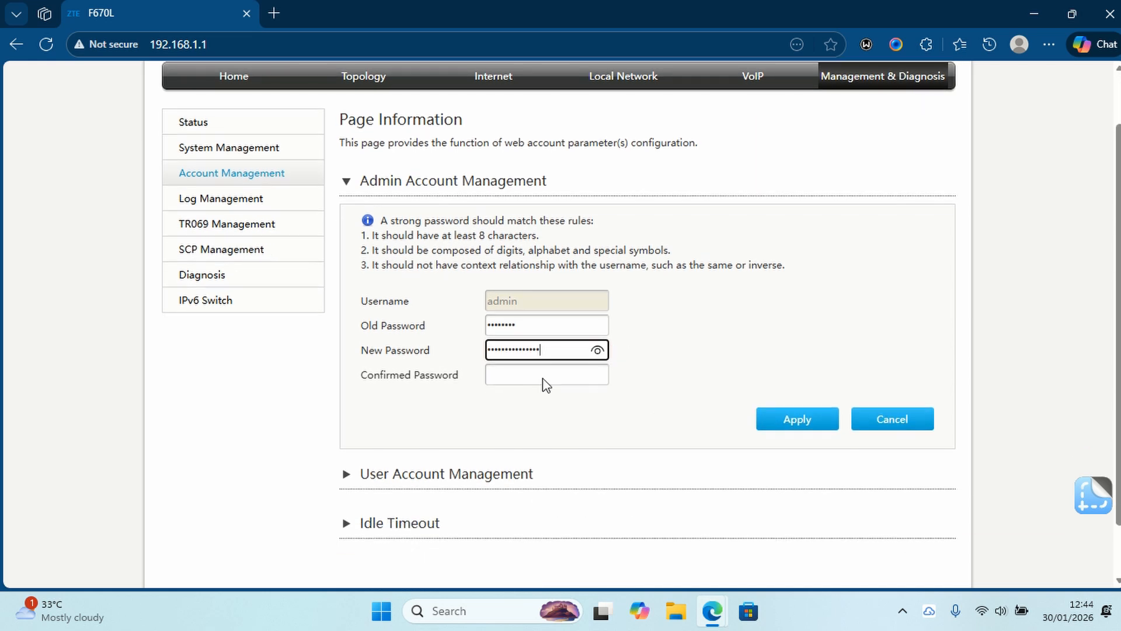
{"action": "left_click", "coordinate": [517, 372]}
{"action": "type", "text": "•"}
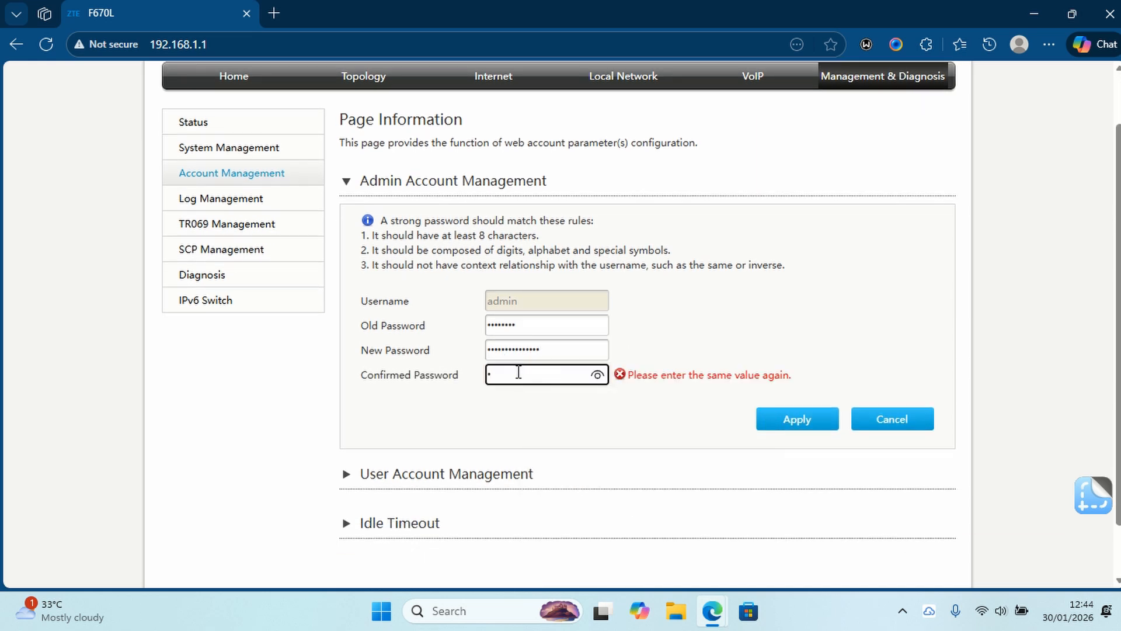
{"action": "type", "text": "••••••"}
{"action": "key", "text": "BackSpace"}
{"action": "key", "text": "BackSpace"}
{"action": "key", "text": "BackSpace"}
{"action": "key", "text": "BackSpace"}
{"action": "key", "text": "BackSpace"}
{"action": "key", "text": "BackSpace"}
{"action": "key", "text": "BackSpace"}
{"action": "key", "text": "BackSpace"}
{"action": "key", "text": "BackSpace"}
{"action": "type", "text": "•••••••••••••"}
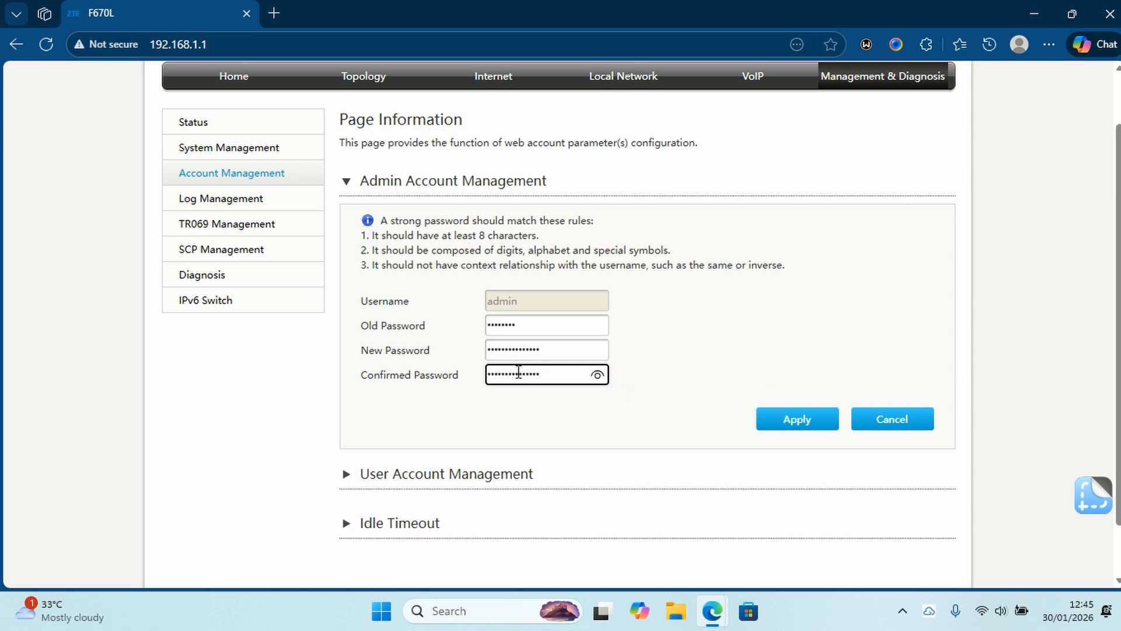
{"action": "left_click", "coordinate": [805, 422]}
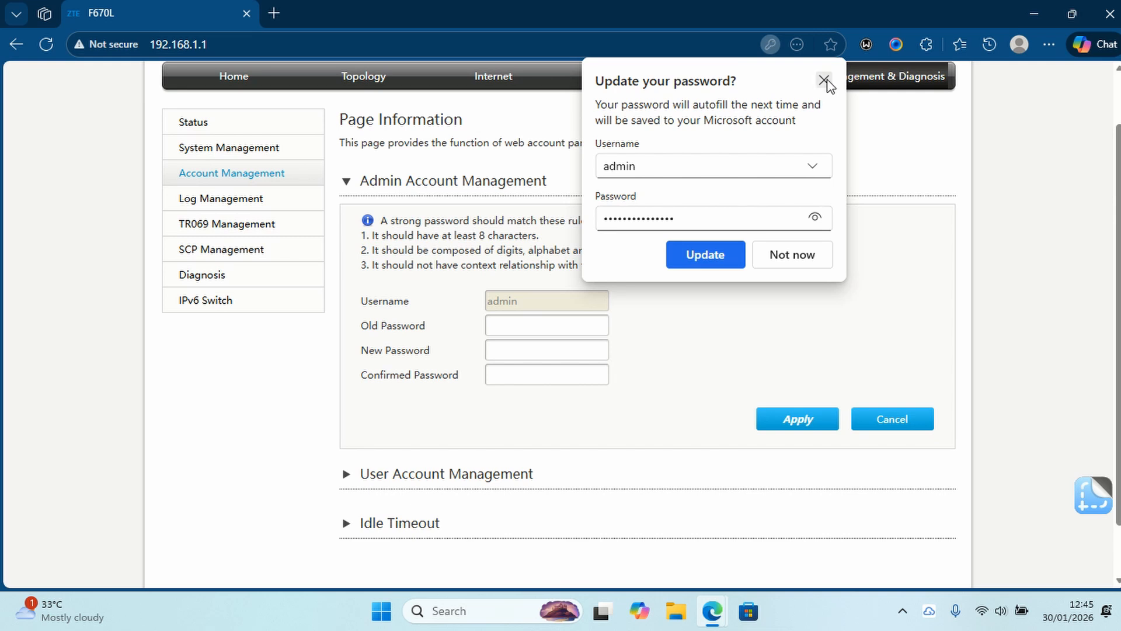
{"action": "left_click", "coordinate": [700, 262]}
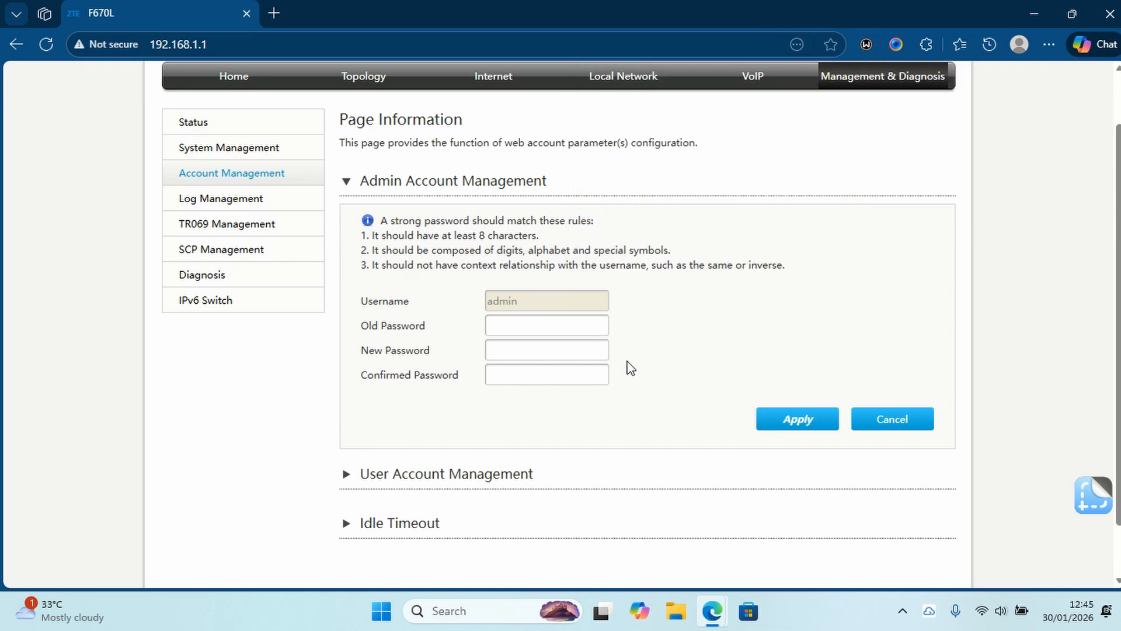
Expand the User Account Management section and change the user account's username to techsavvy
{"action": "scroll", "coordinate": [625, 368], "scroll_direction": "down", "scroll_amount": 1}
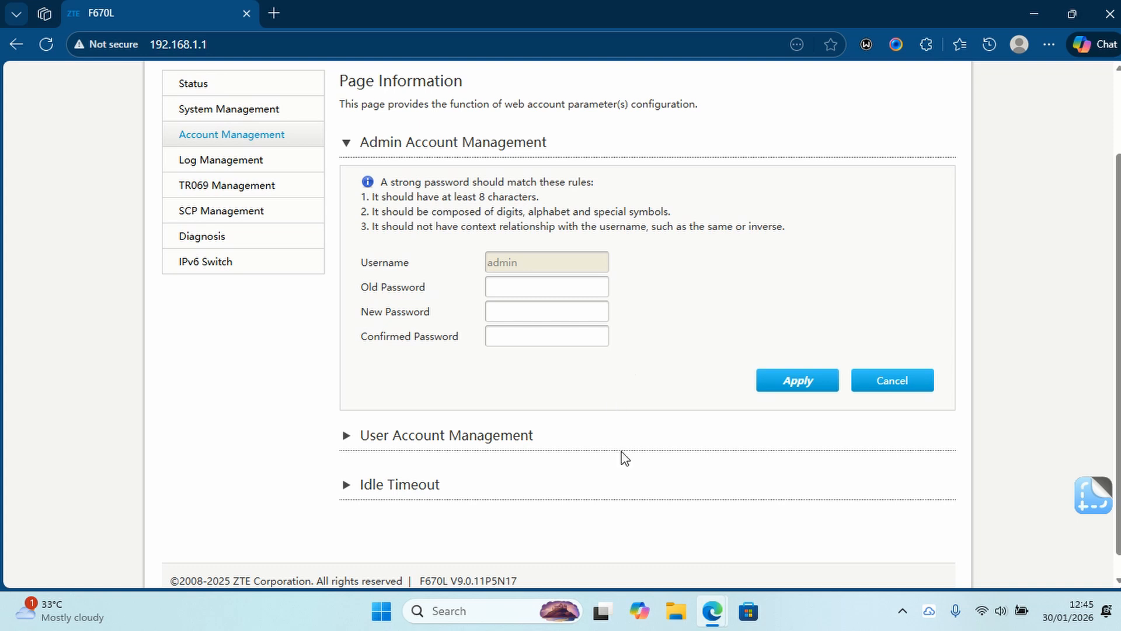
{"action": "scroll", "coordinate": [625, 458], "scroll_direction": "down", "scroll_amount": 1}
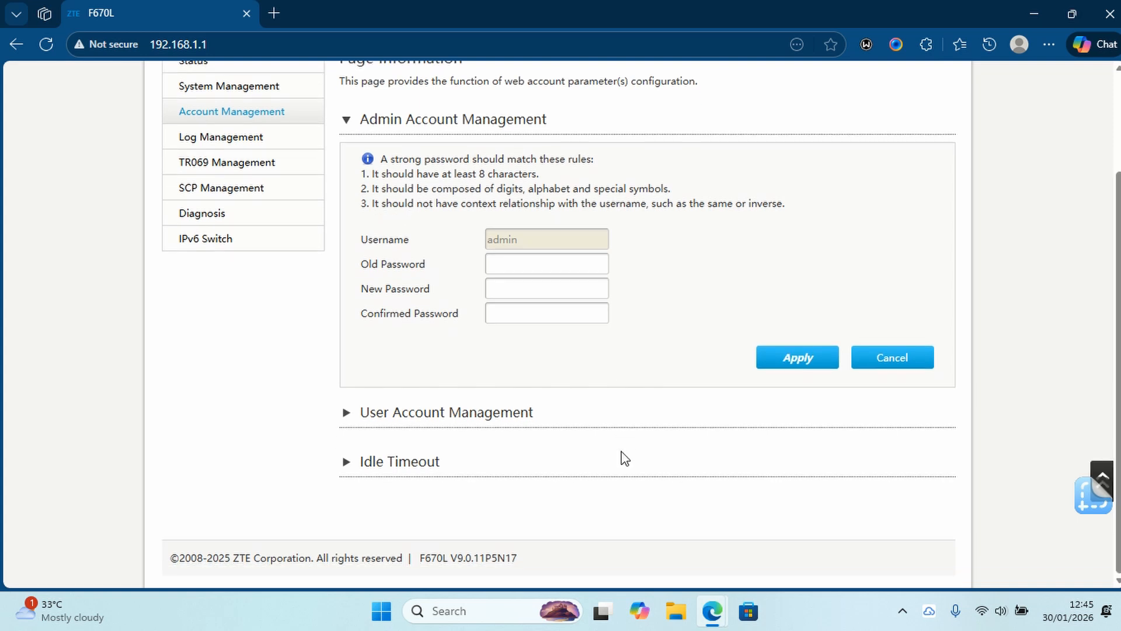
{"action": "left_click", "coordinate": [345, 414]}
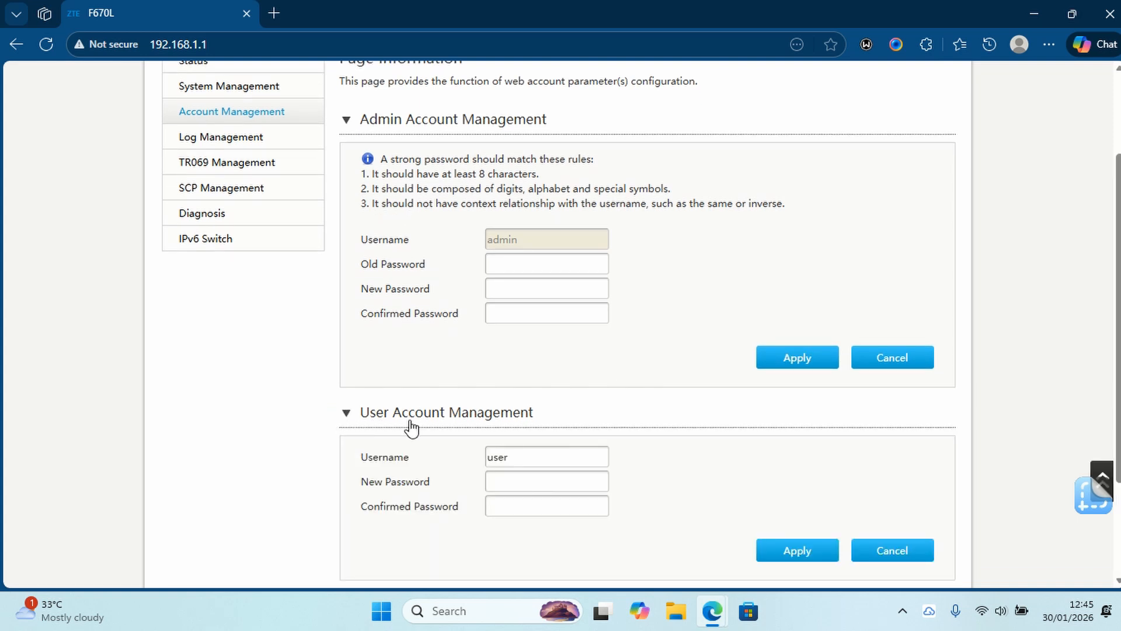
{"action": "scroll", "coordinate": [427, 501], "scroll_direction": "down", "scroll_amount": 1}
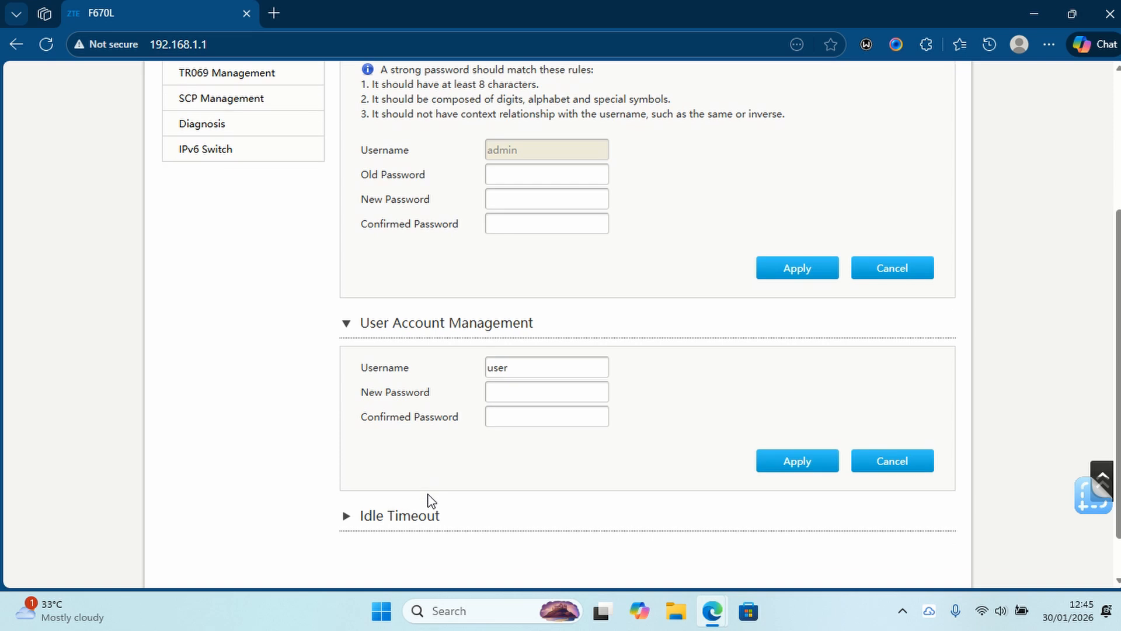
{"action": "scroll", "coordinate": [429, 500], "scroll_direction": "down", "scroll_amount": 1}
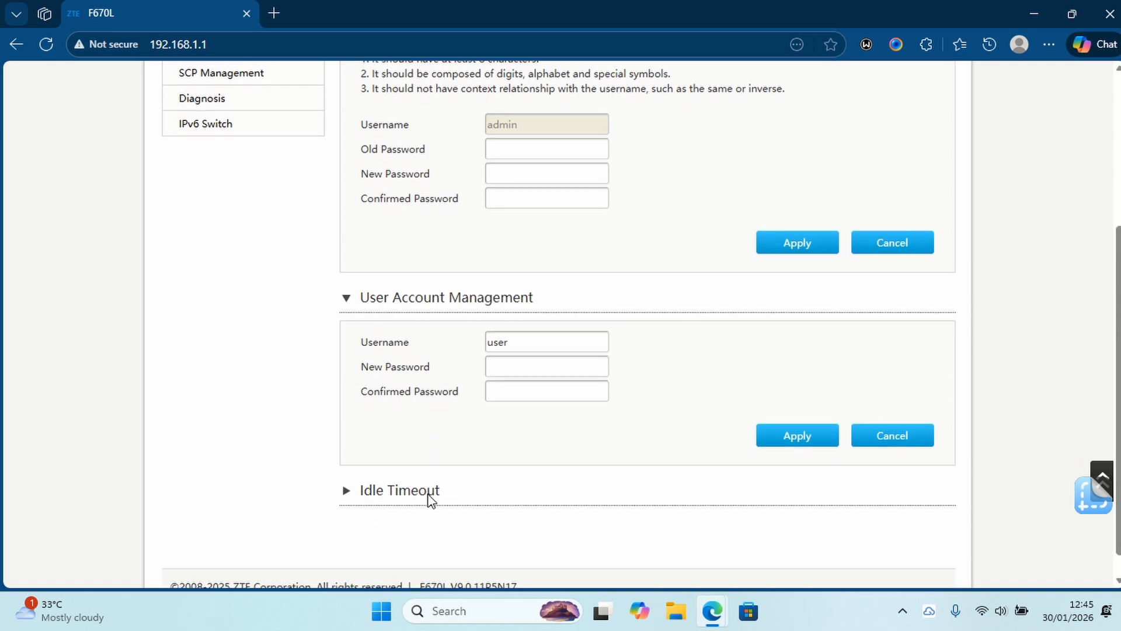
{"action": "left_click", "coordinate": [531, 341]}
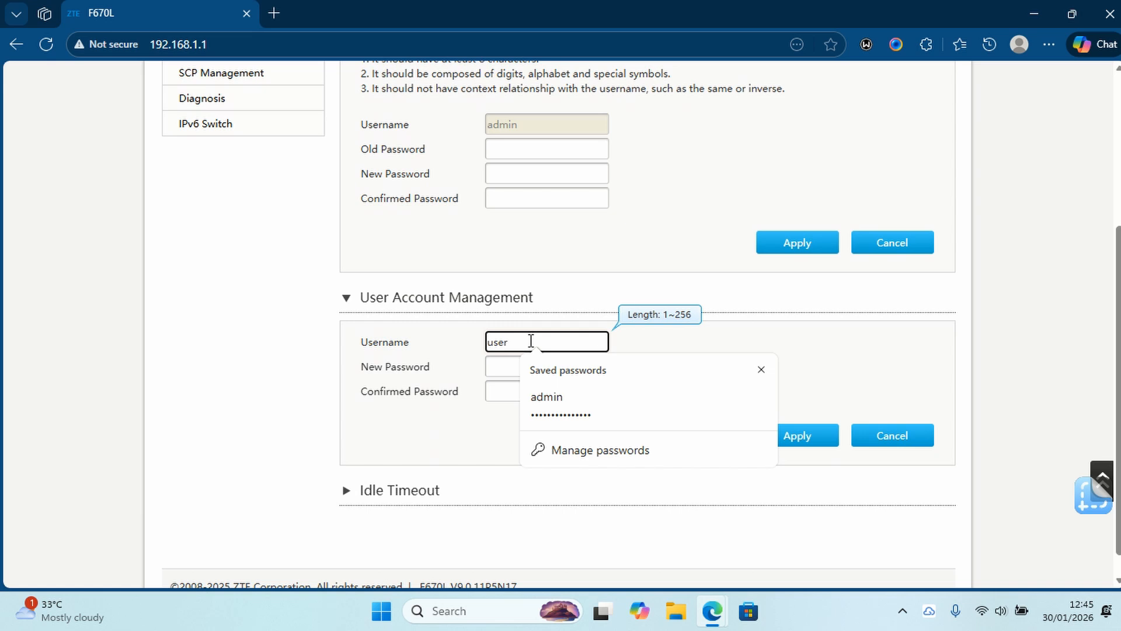
{"action": "key", "text": "BackSpace"}
{"action": "key", "text": "BackSpace"}
{"action": "key", "text": "BackSpace"}
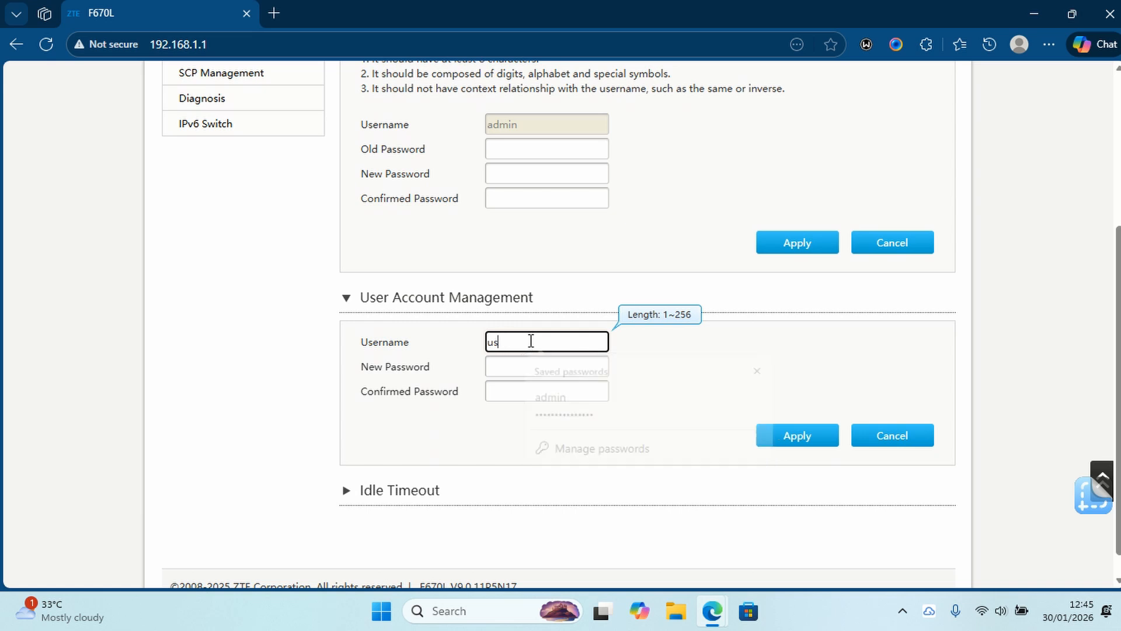
{"action": "type", "text": "te"}
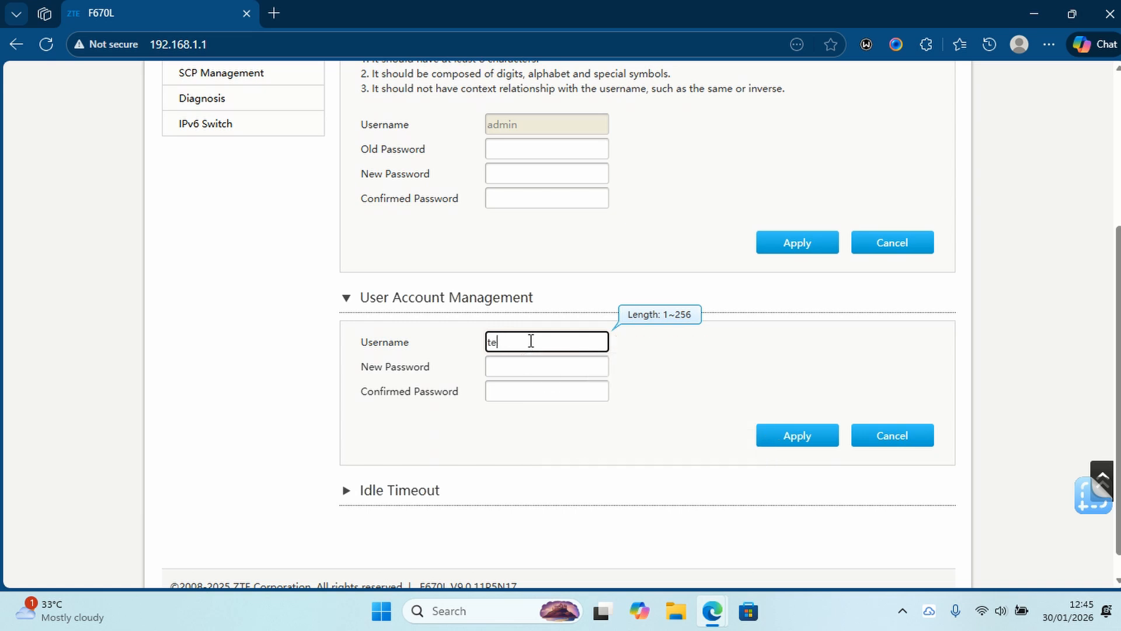
{"action": "type", "text": "chsavvy"}
Enter a new password for the techsavvy user account
{"action": "left_click", "coordinate": [548, 366]}
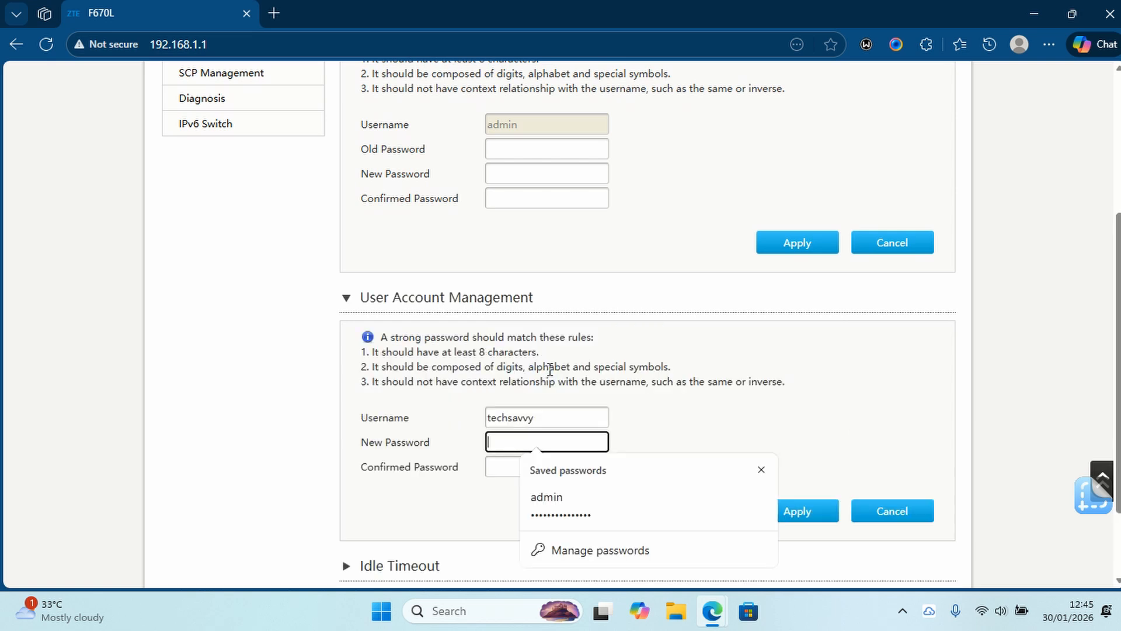
{"action": "type", "text": "••"}
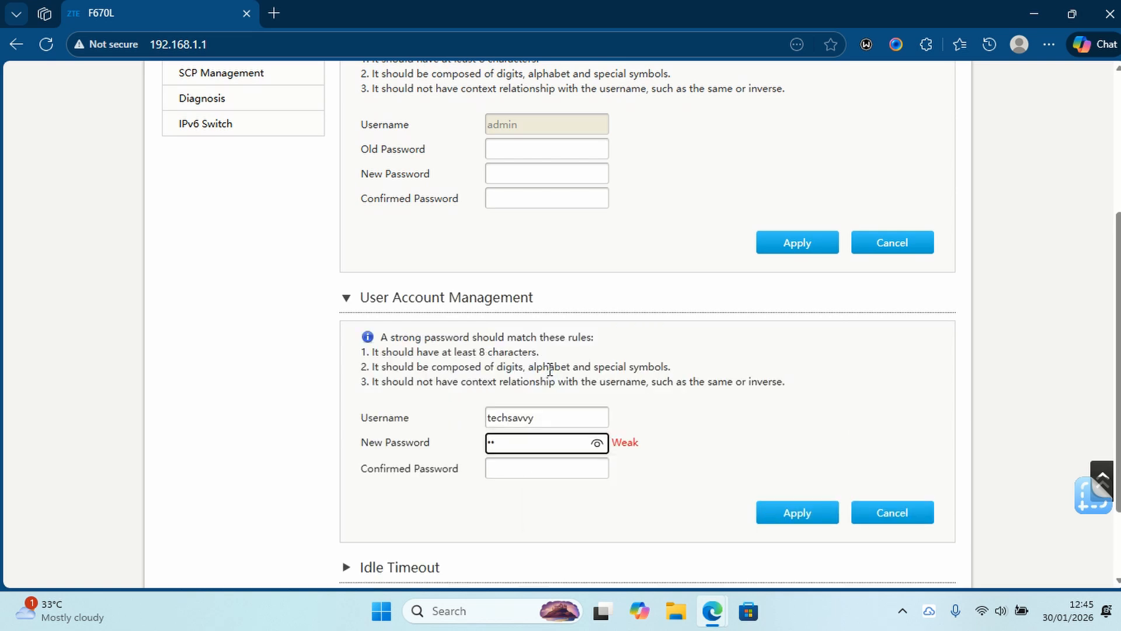
{"action": "key", "text": "BackSpace"}
{"action": "type", "text": "••"}
{"action": "key", "text": "BackSpace"}
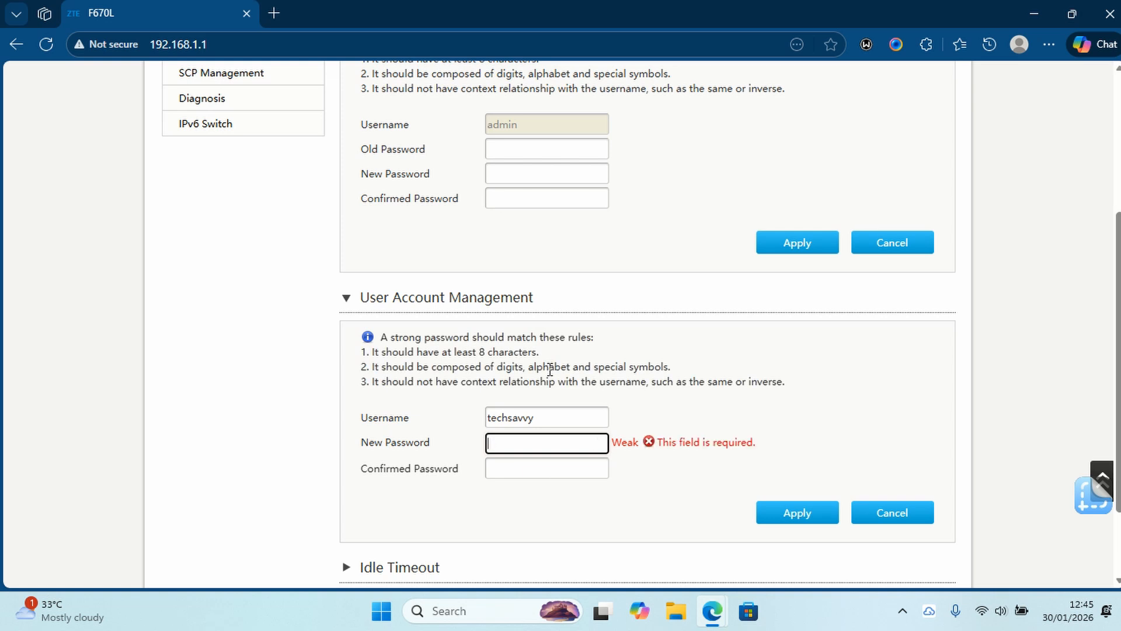
{"action": "type", "text": "•••••"}
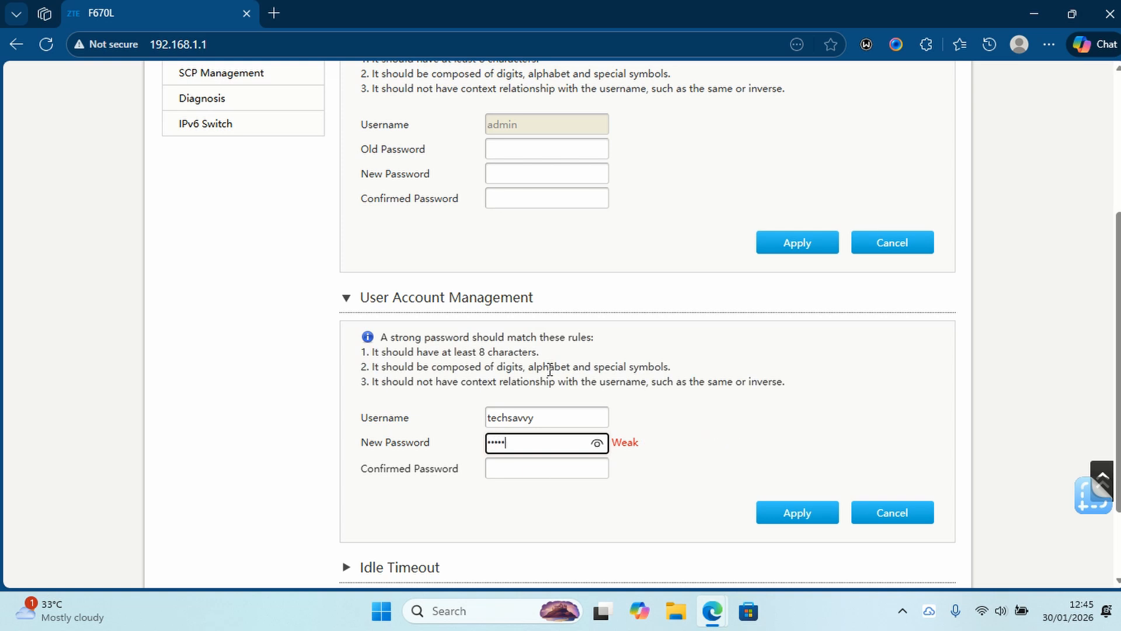
{"action": "type", "text": "••••"}
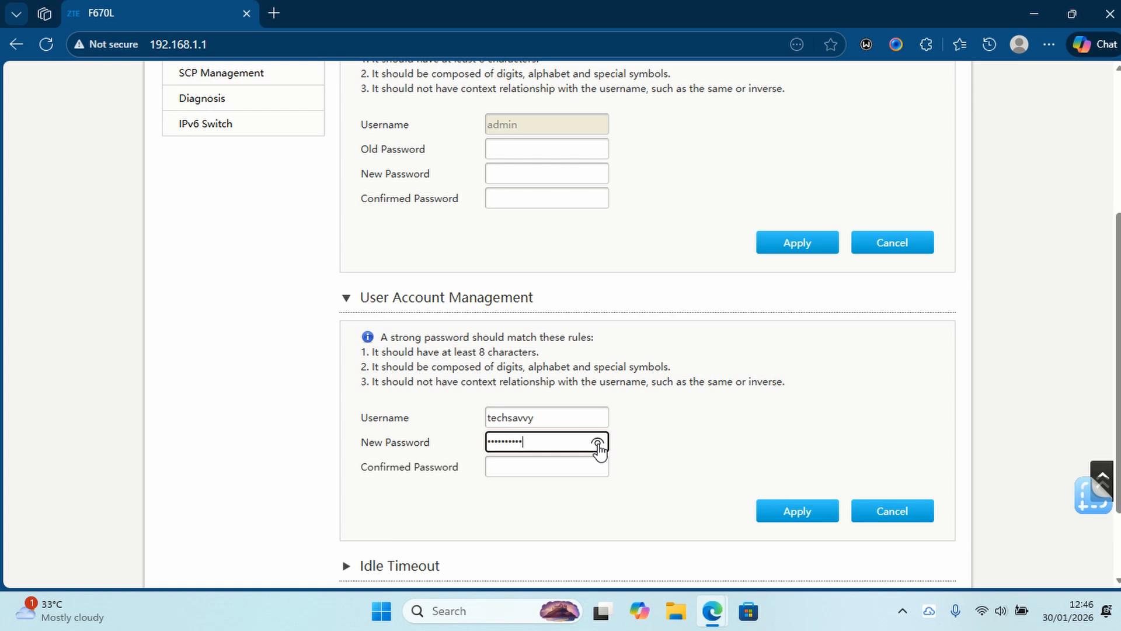
Repeat the user account's new password in the confirmation field and apply the account changes
{"action": "left_click", "coordinate": [572, 465]}
{"action": "type", "text": "•••••"}
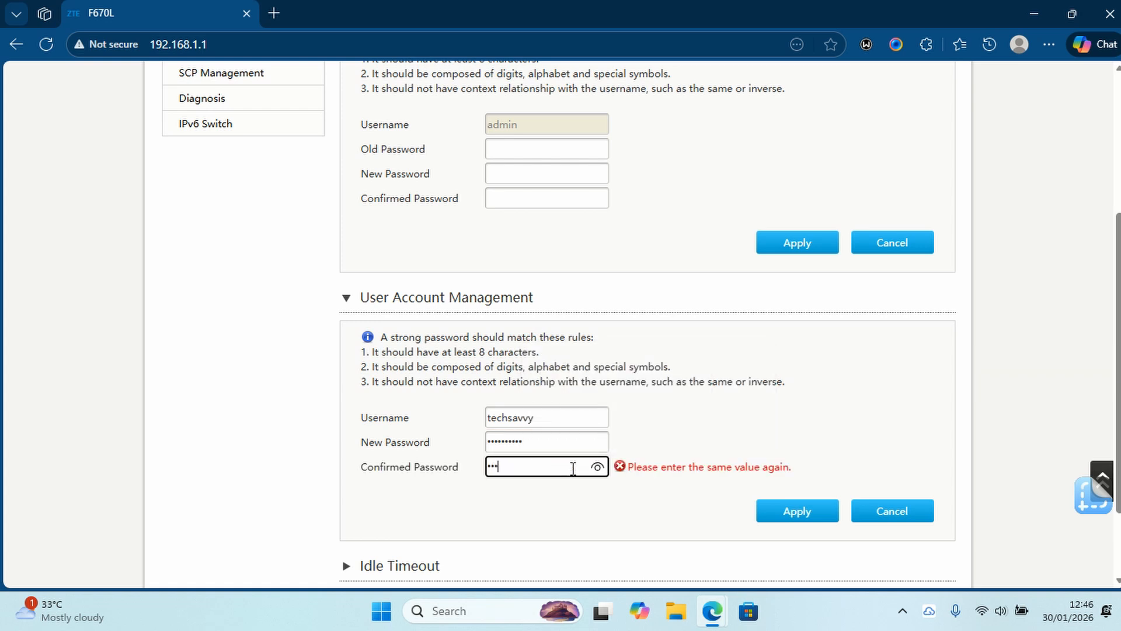
{"action": "type", "text": "•••••"}
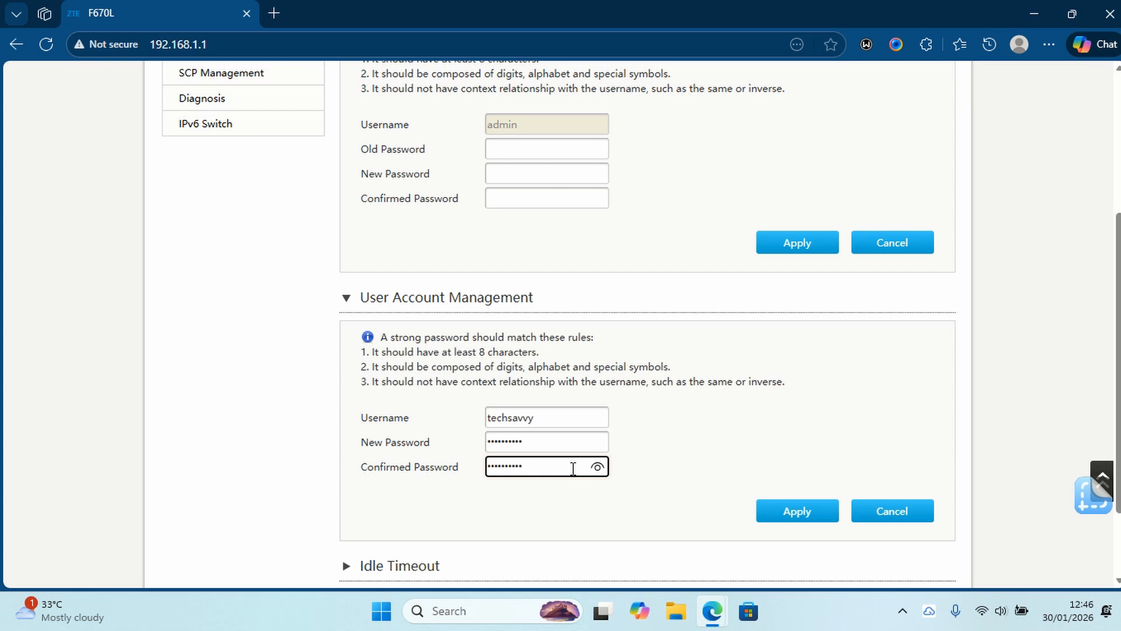
{"action": "left_click", "coordinate": [794, 514]}
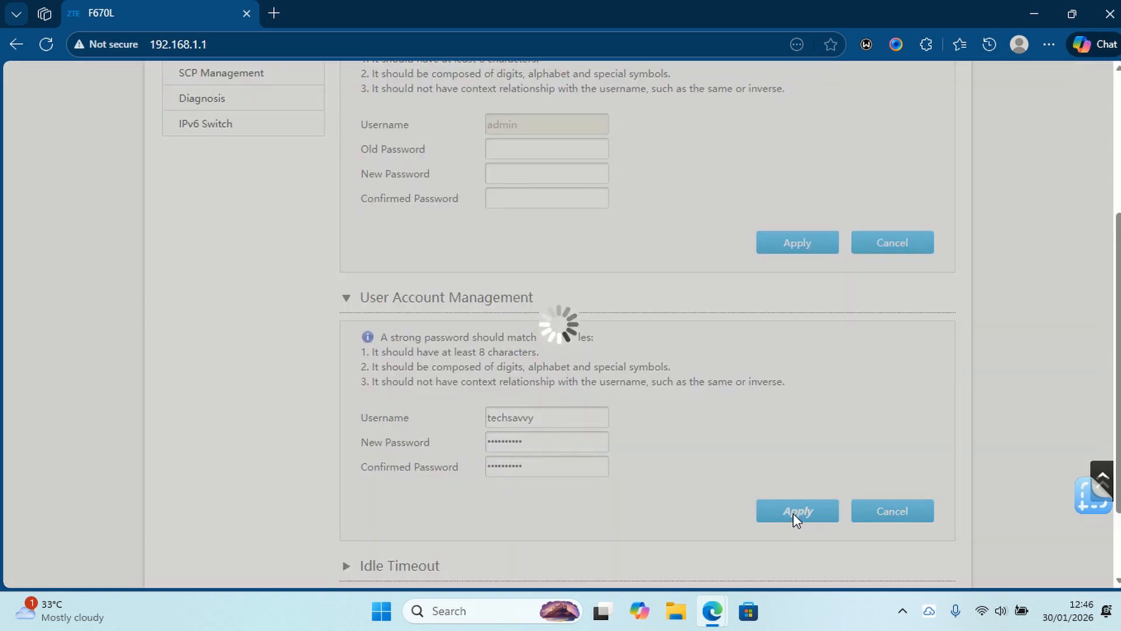
{"action": "scroll", "coordinate": [688, 383], "scroll_direction": "down", "scroll_amount": 1}
{"action": "scroll", "coordinate": [688, 383], "scroll_direction": "up", "scroll_amount": 3}
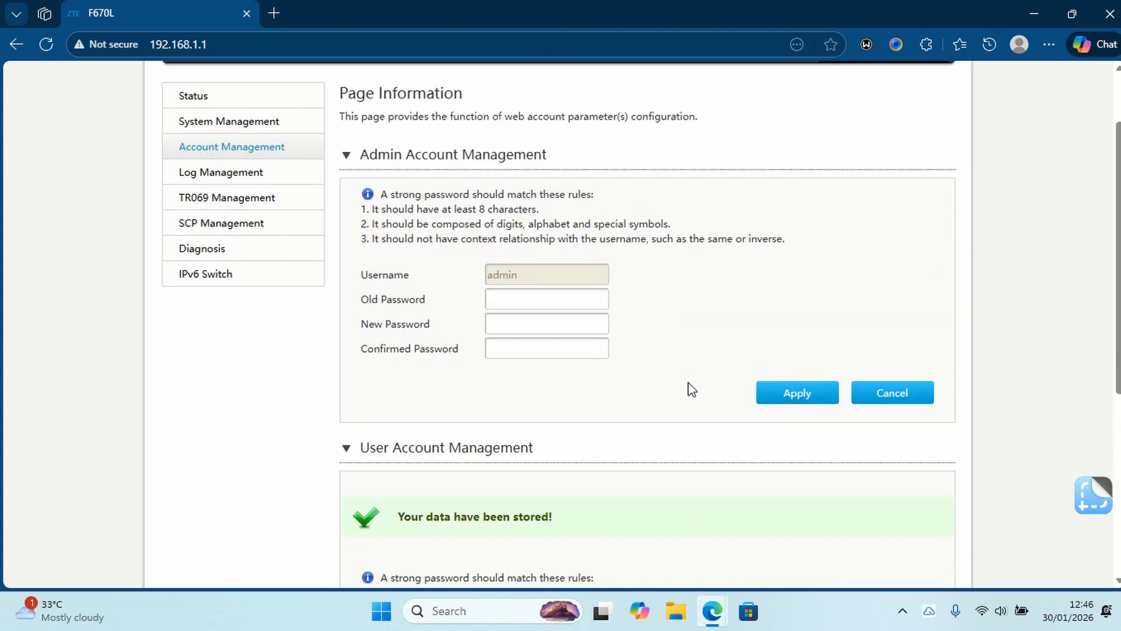
{"action": "scroll", "coordinate": [642, 343], "scroll_direction": "down", "scroll_amount": 4}
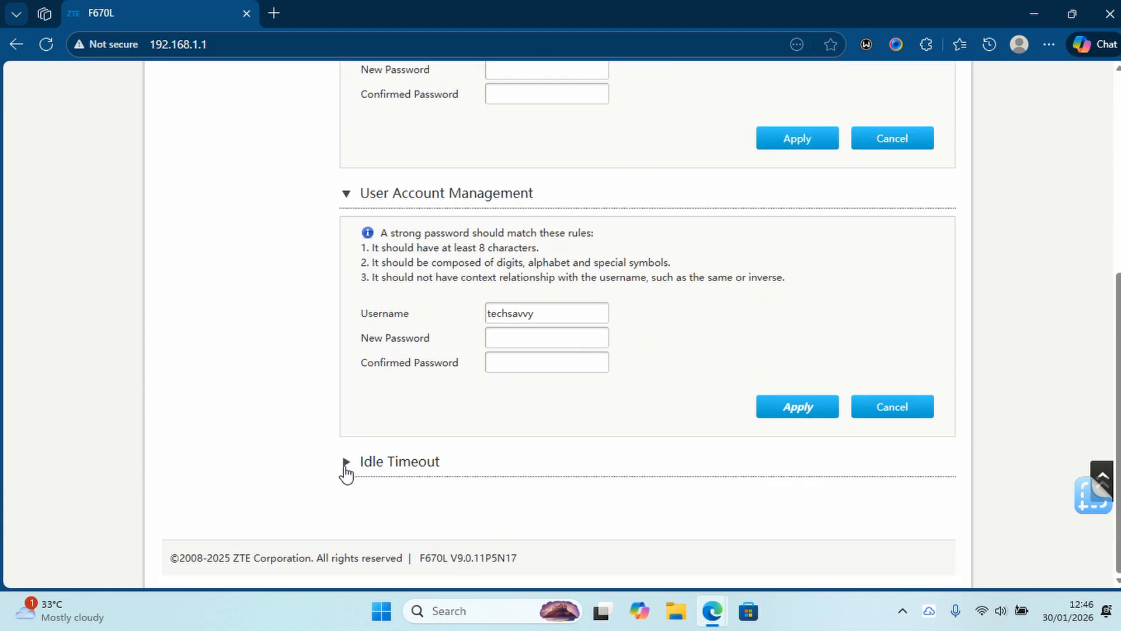
Expand the Idle Timeout section and review the admin, user account and timeout settings on the Account Management page
{"action": "left_click", "coordinate": [345, 465]}
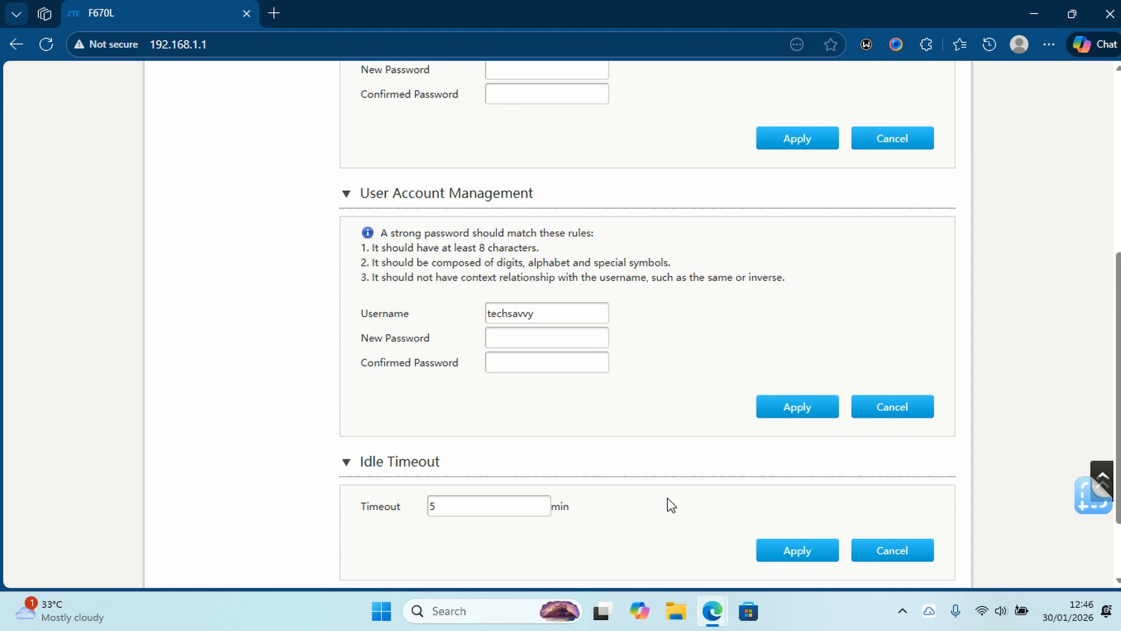
{"action": "scroll", "coordinate": [671, 505], "scroll_direction": "up", "scroll_amount": 2}
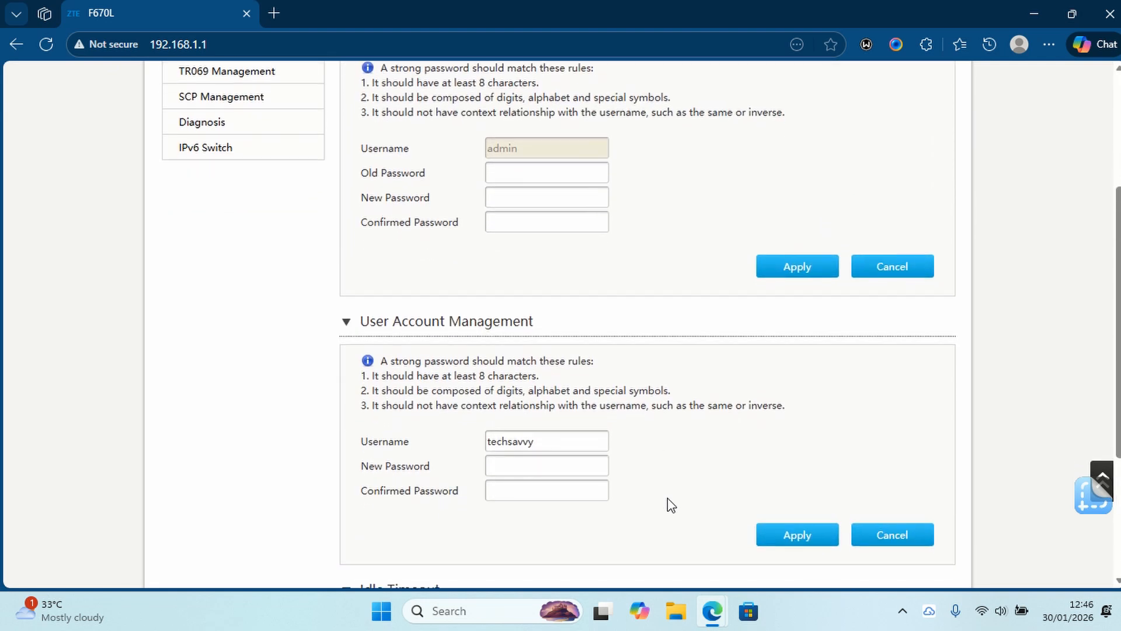
{"action": "scroll", "coordinate": [670, 505], "scroll_direction": "up", "scroll_amount": 2}
{"action": "scroll", "coordinate": [671, 505], "scroll_direction": "down", "scroll_amount": 3}
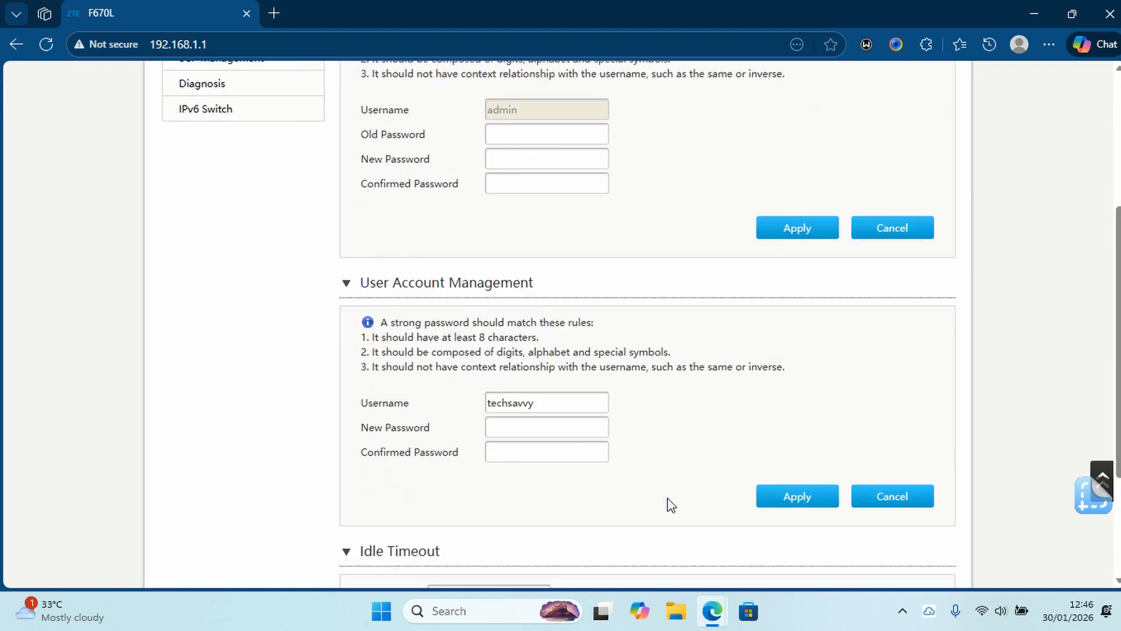
{"action": "scroll", "coordinate": [671, 505], "scroll_direction": "up", "scroll_amount": 2}
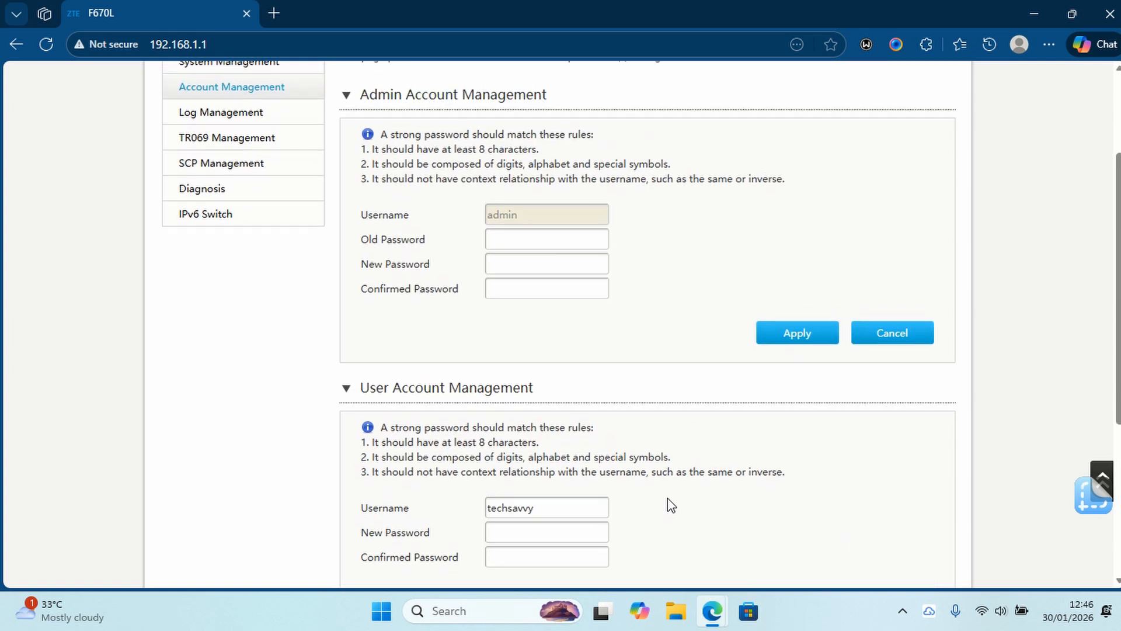
{"action": "scroll", "coordinate": [668, 498], "scroll_direction": "up", "scroll_amount": 1}
Look through the Account Management, Log Management and System Management pages
{"action": "mouse_move", "coordinate": [1107, 211]}
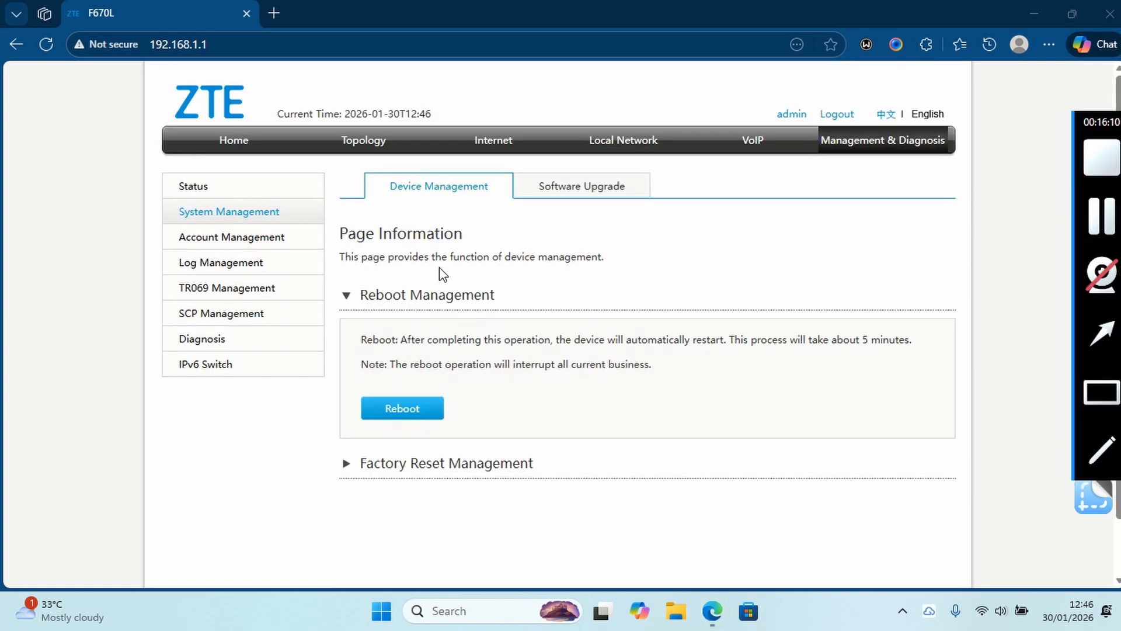
{"action": "left_click", "coordinate": [284, 246]}
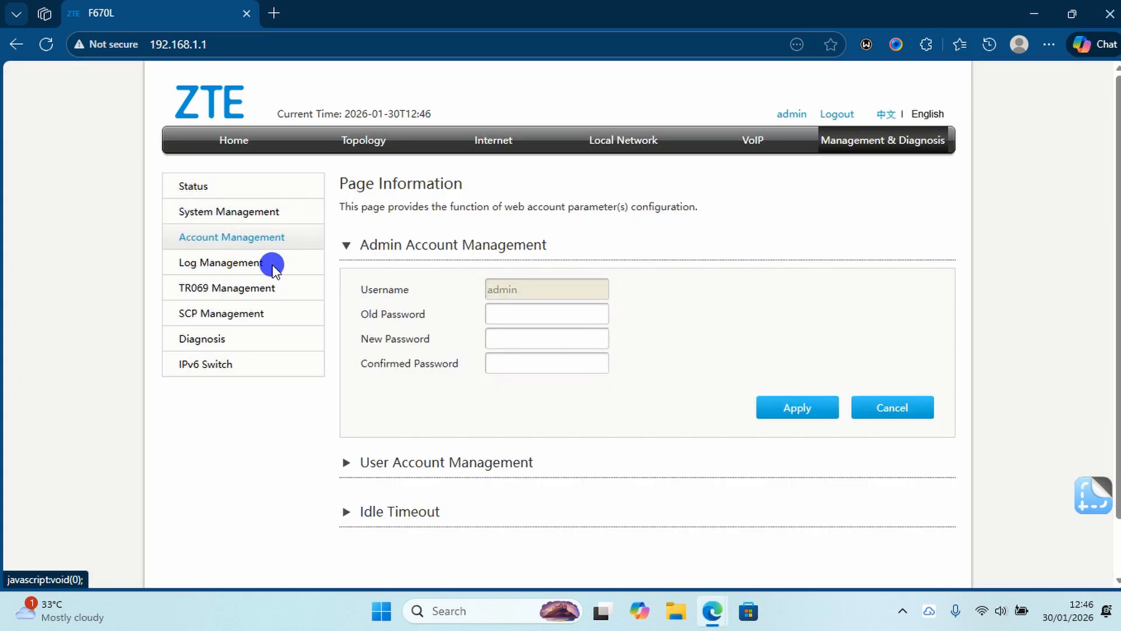
{"action": "left_click", "coordinate": [273, 267]}
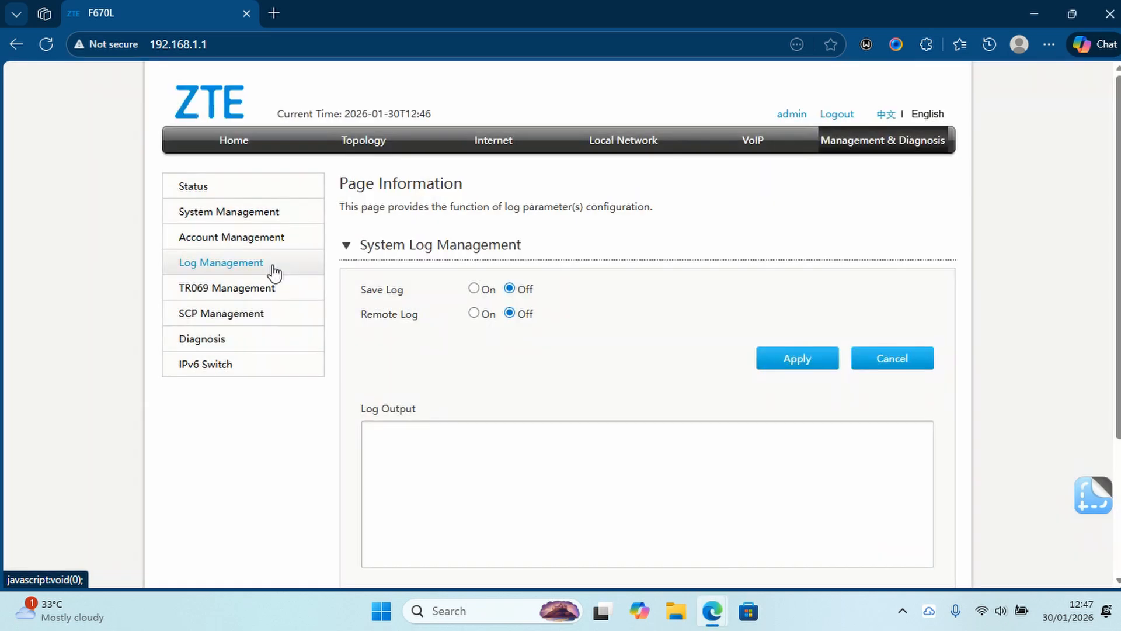
{"action": "left_click", "coordinate": [282, 237]}
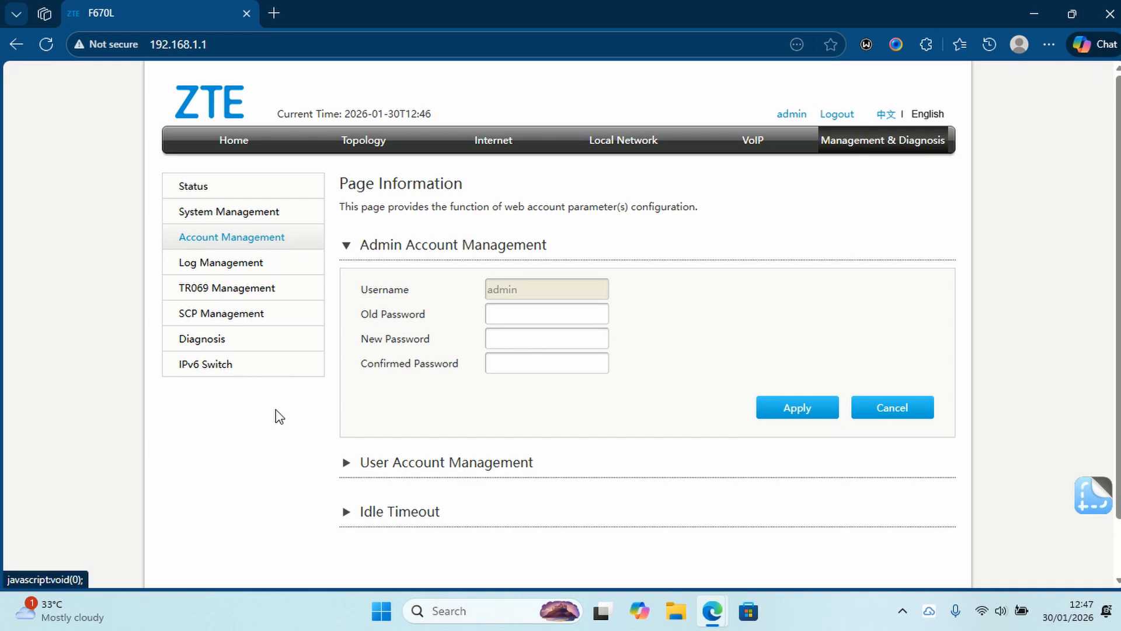
{"action": "left_click", "coordinate": [222, 216]}
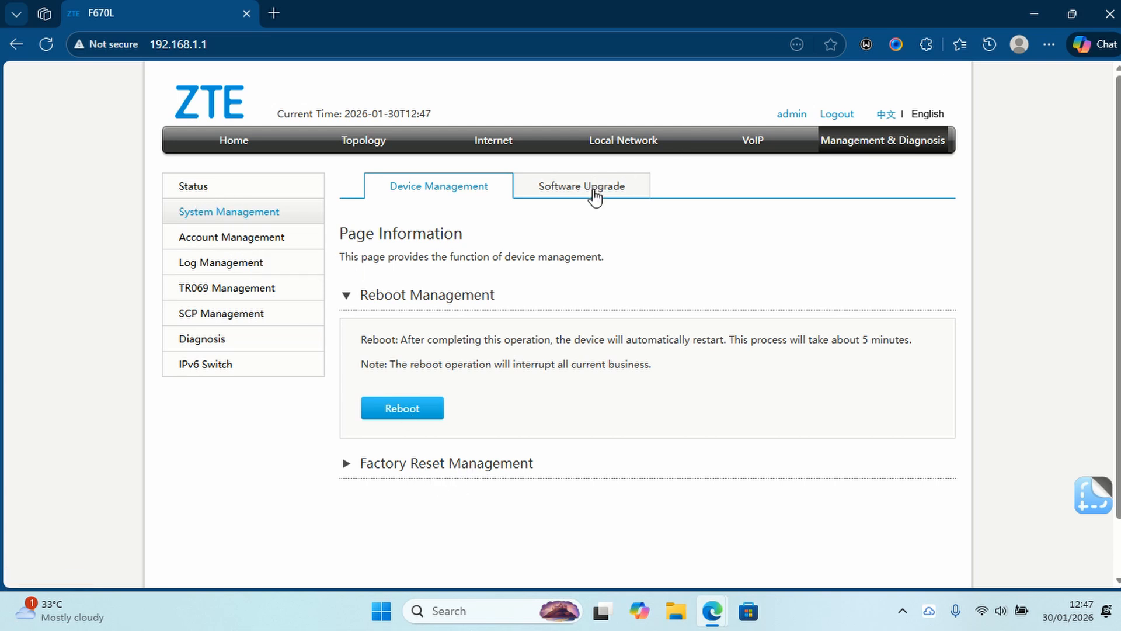
Inspect the WLAN Device List on the Home page, checking the MAC address of the M2006C3LG-Redmi9A device
{"action": "left_click", "coordinate": [235, 148]}
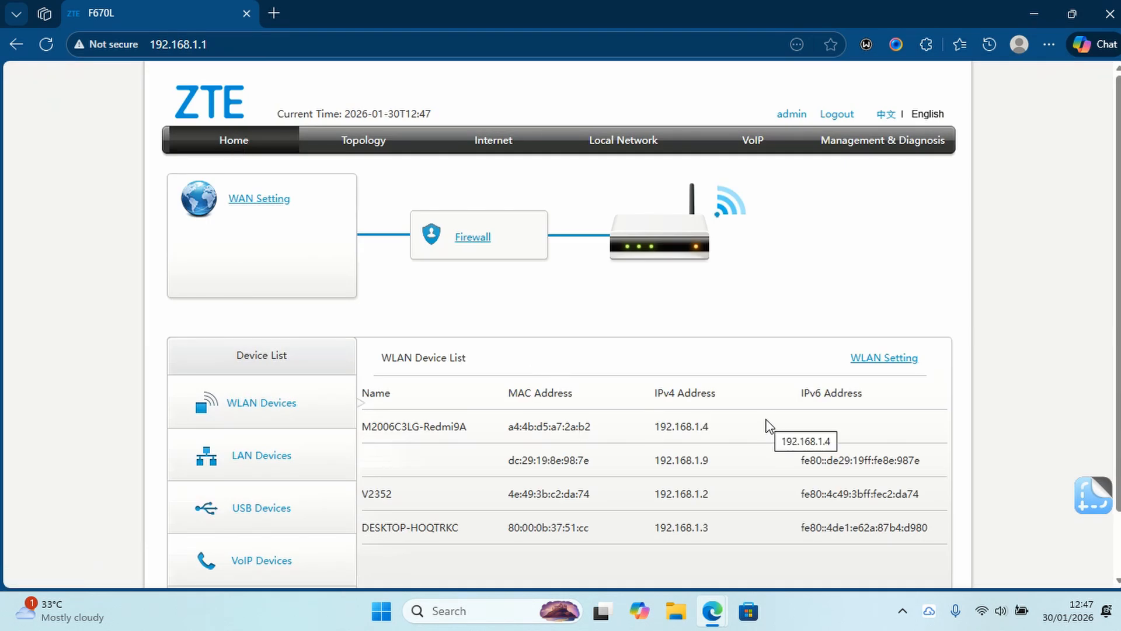
{"action": "right_click", "coordinate": [521, 429]}
{"action": "left_click", "coordinate": [408, 428]}
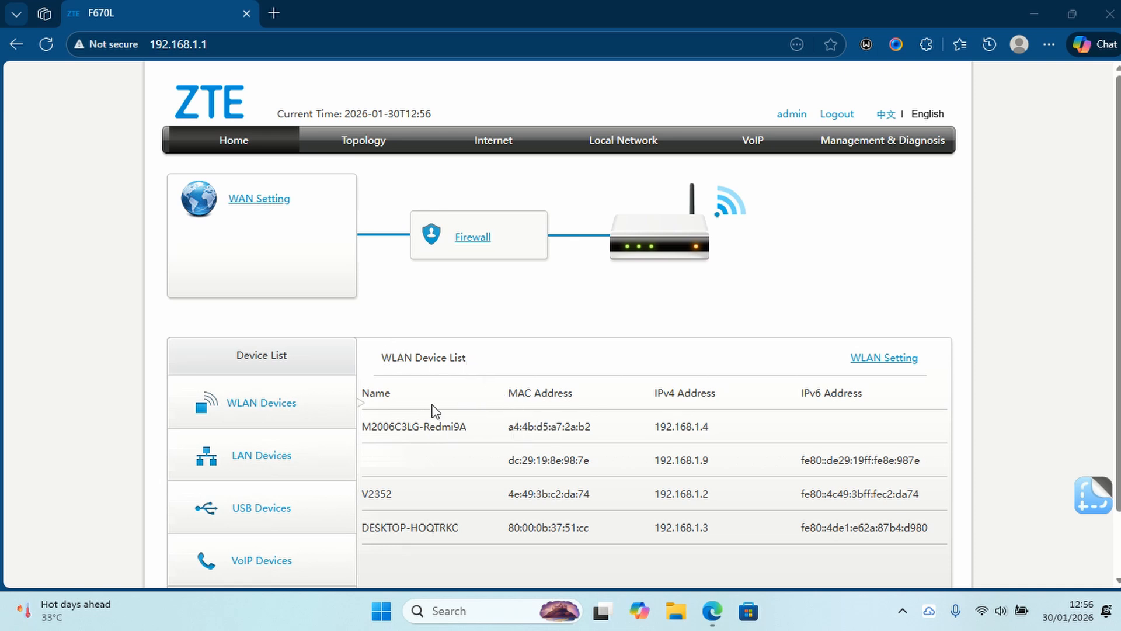
{"action": "left_click", "coordinate": [508, 425]}
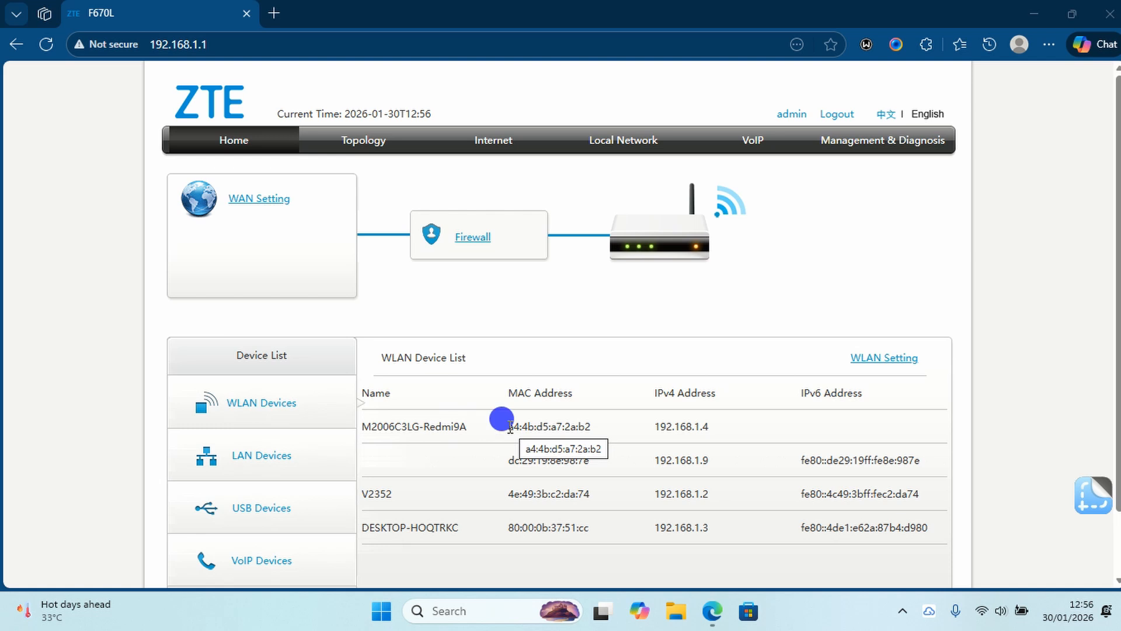
{"action": "left_click_drag", "start_coordinate": [510, 427], "coordinate": [601, 431]}
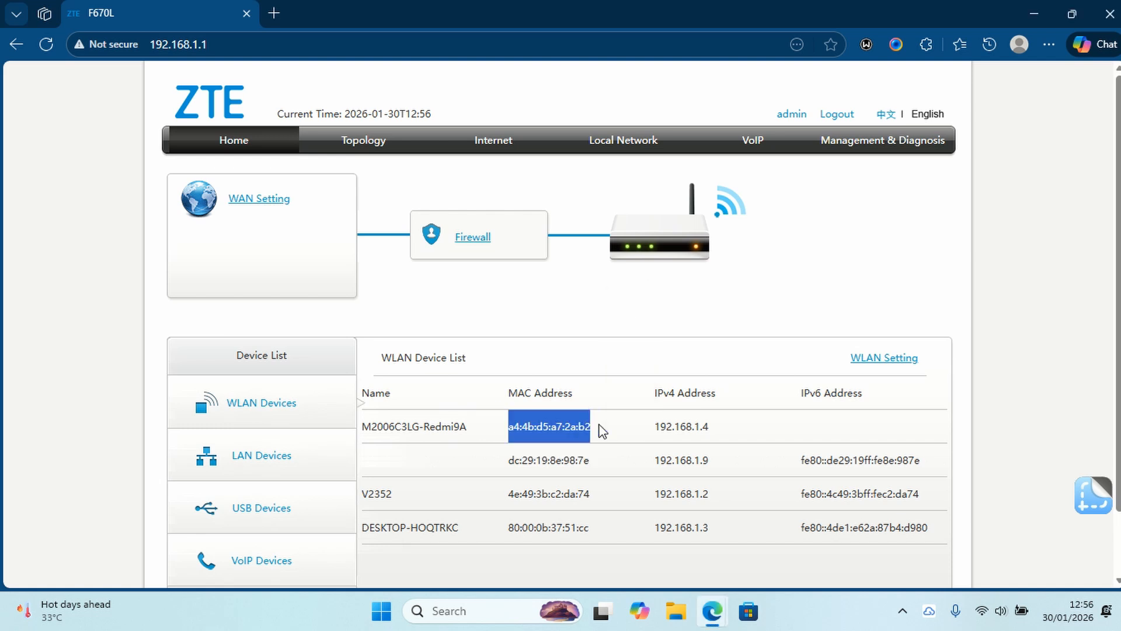
{"action": "left_click", "coordinate": [599, 425]}
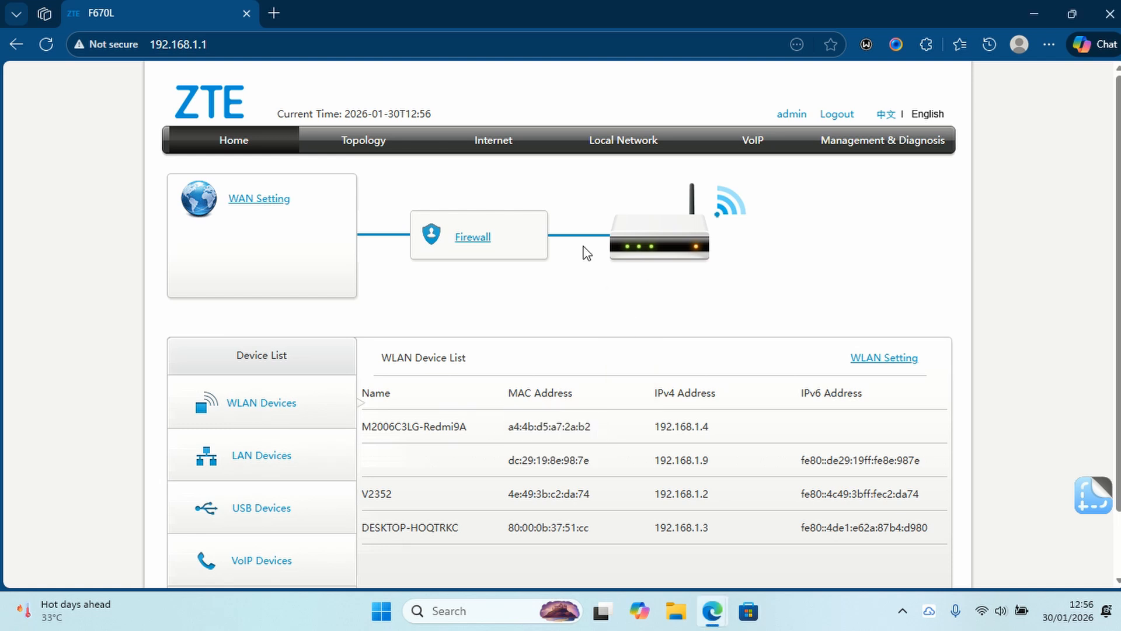
Open the WLAN Advanced settings under Local Network to reach the access control mode configuration
{"action": "left_click", "coordinate": [603, 144]}
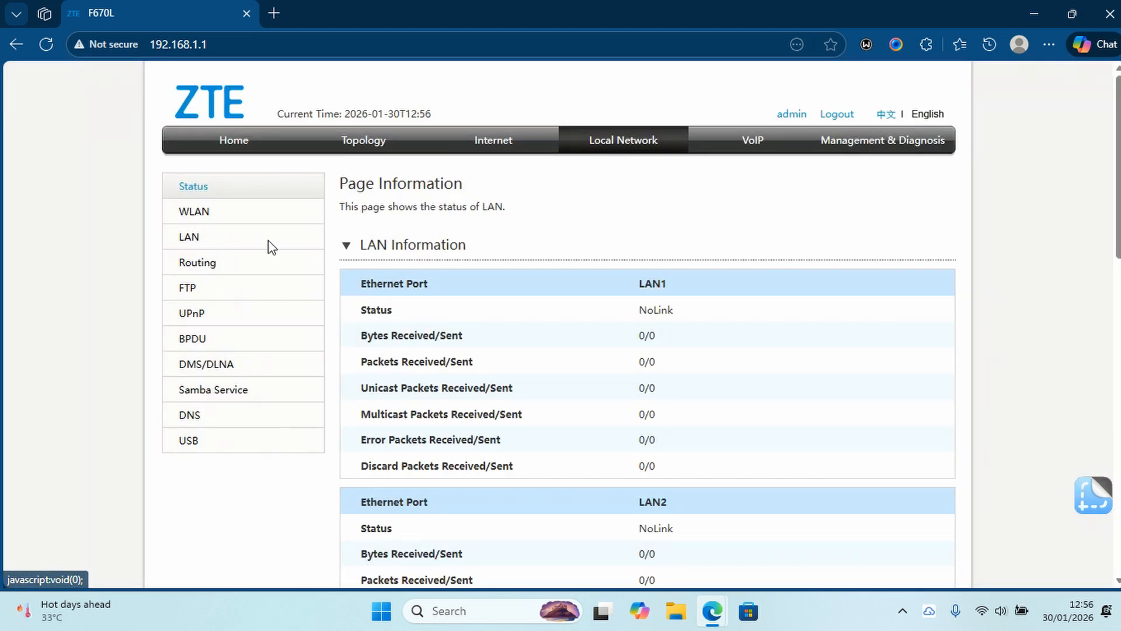
{"action": "left_click", "coordinate": [220, 219]}
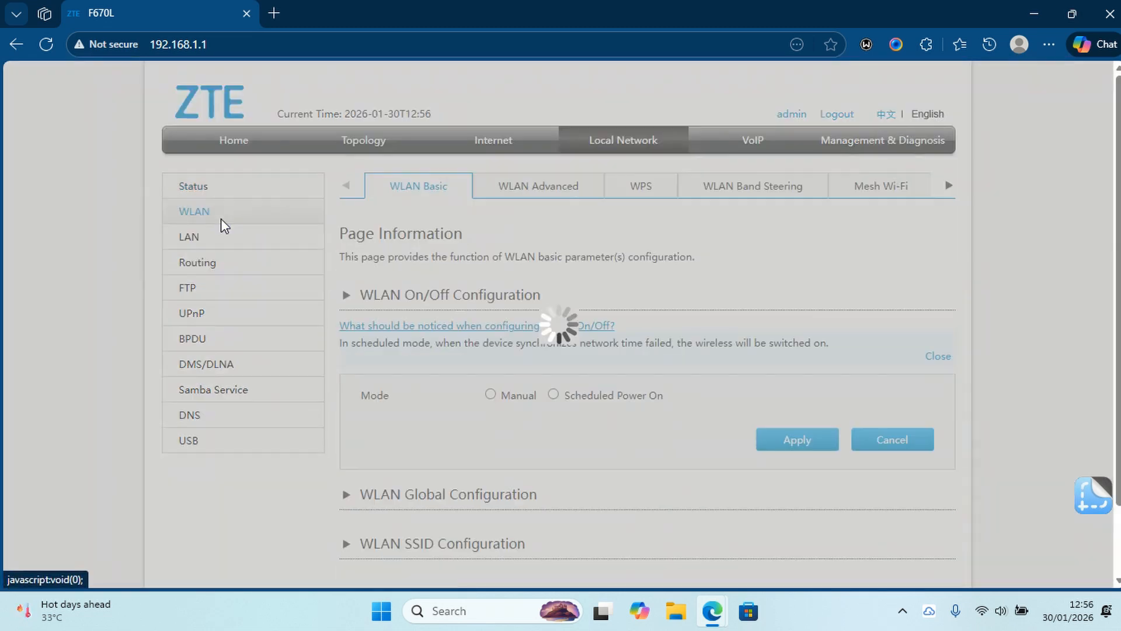
{"action": "scroll", "coordinate": [475, 445], "scroll_direction": "down", "scroll_amount": 2}
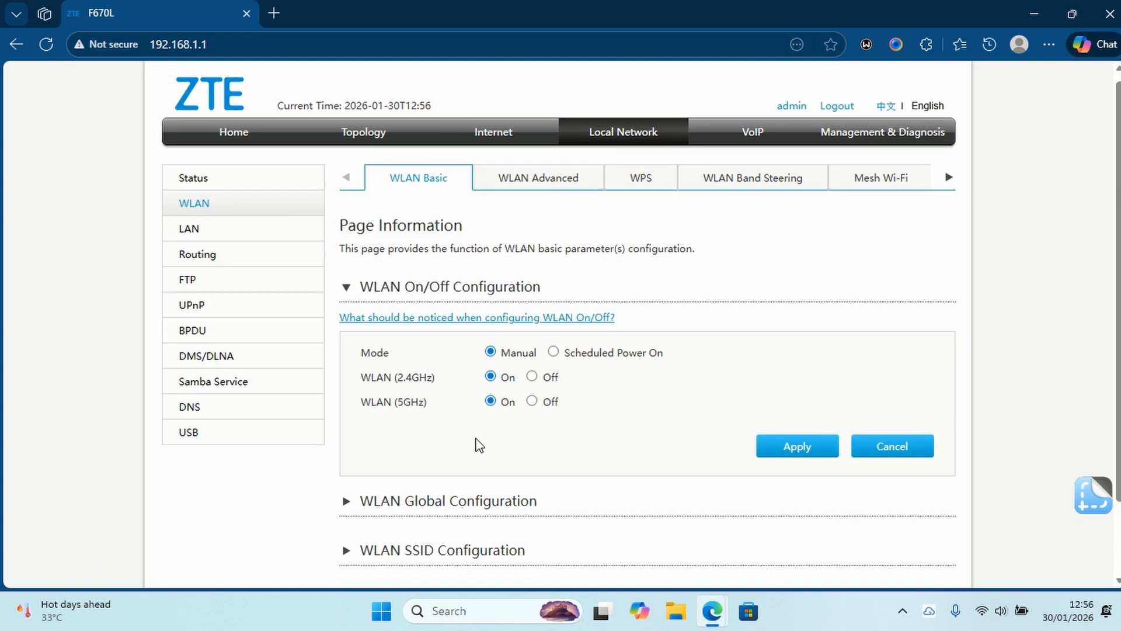
{"action": "scroll", "coordinate": [476, 445], "scroll_direction": "up", "scroll_amount": 2}
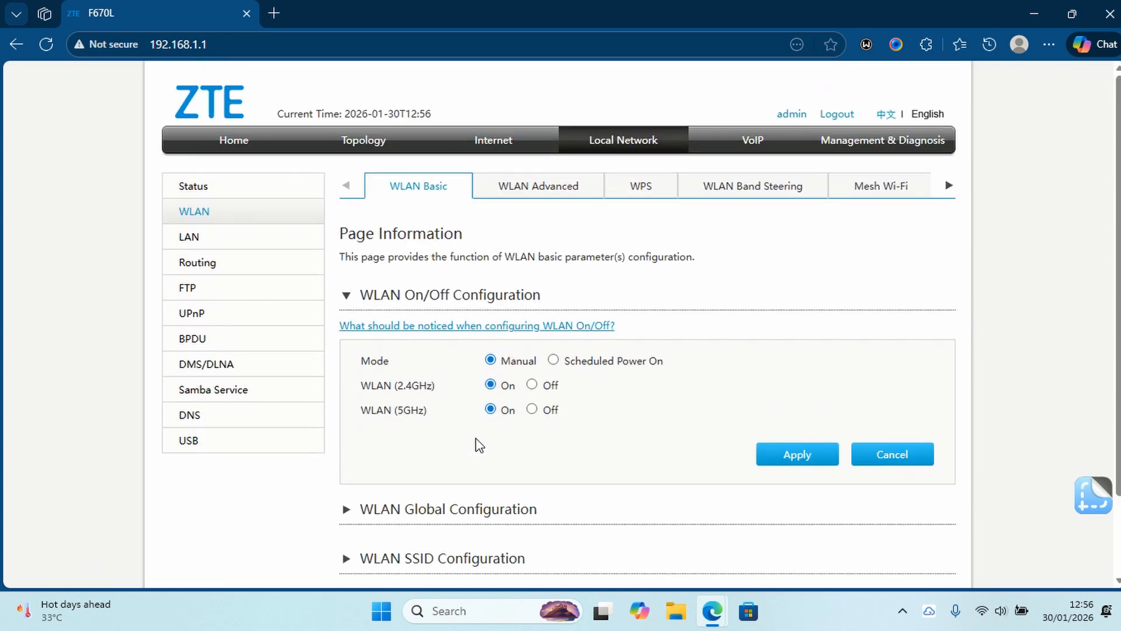
{"action": "left_click", "coordinate": [529, 188]}
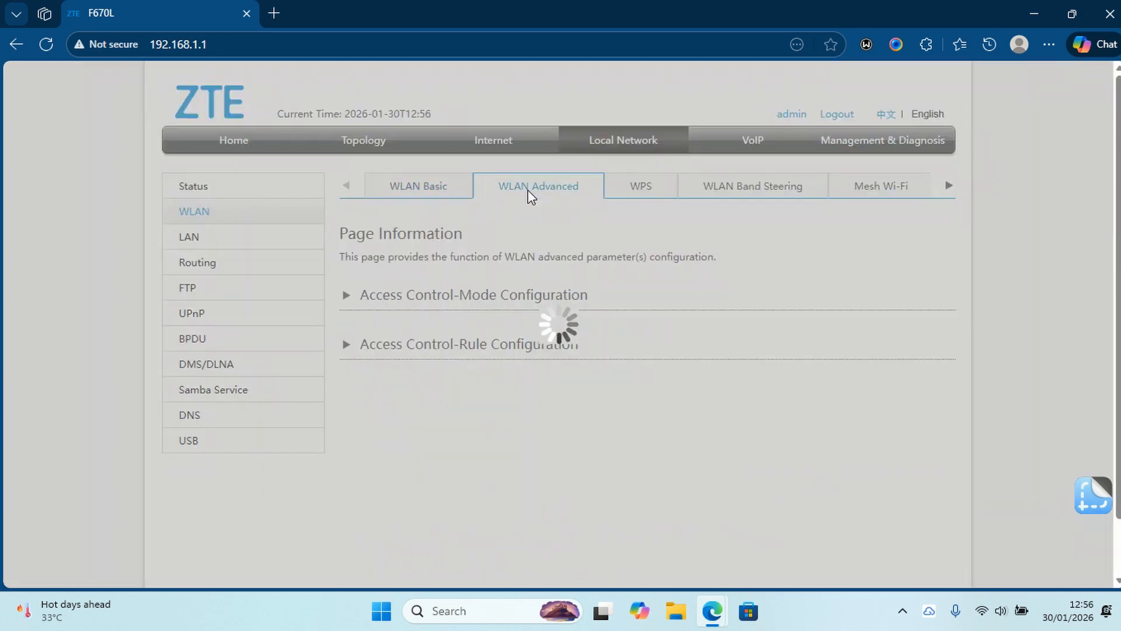
{"action": "left_click", "coordinate": [1102, 333]}
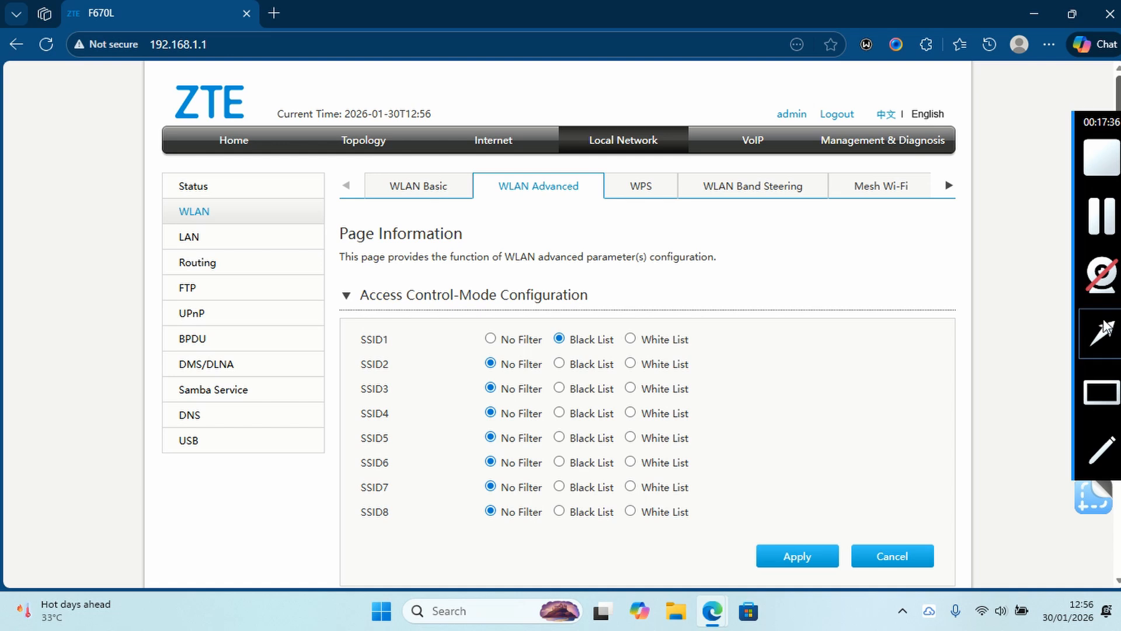
{"action": "mouse_move", "coordinate": [531, 195]}
{"action": "left_mouse_down"}
{"action": "mouse_move", "coordinate": [720, 273]}
{"action": "mouse_move", "coordinate": [579, 231]}
{"action": "left_mouse_up"}
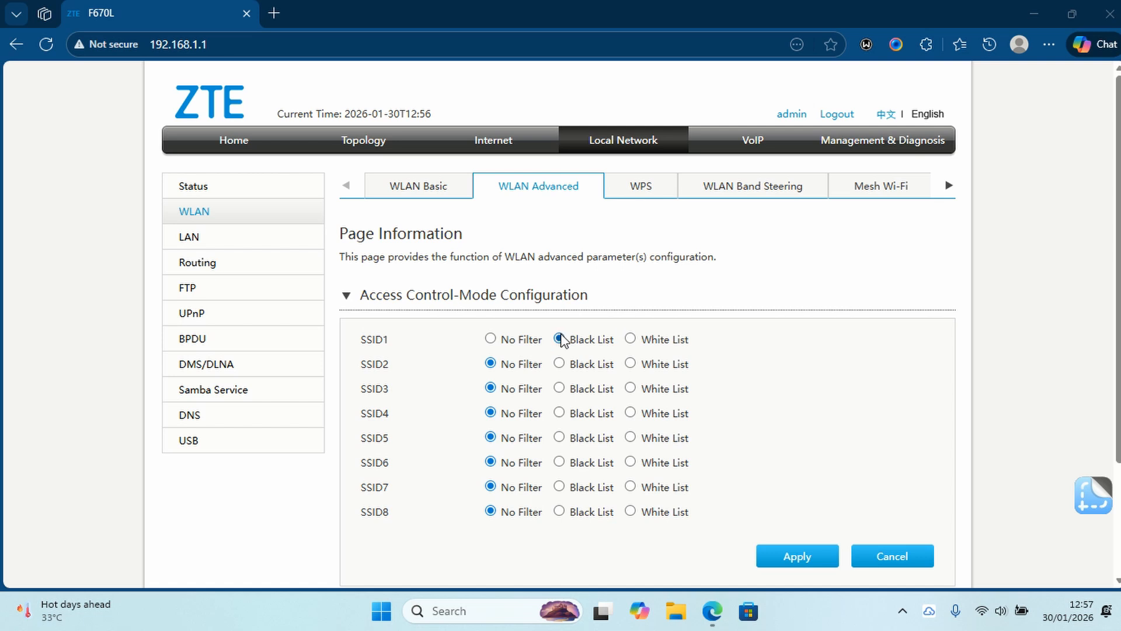
Set the access control mode of SSID1 to Black List
{"action": "left_click", "coordinate": [490, 338]}
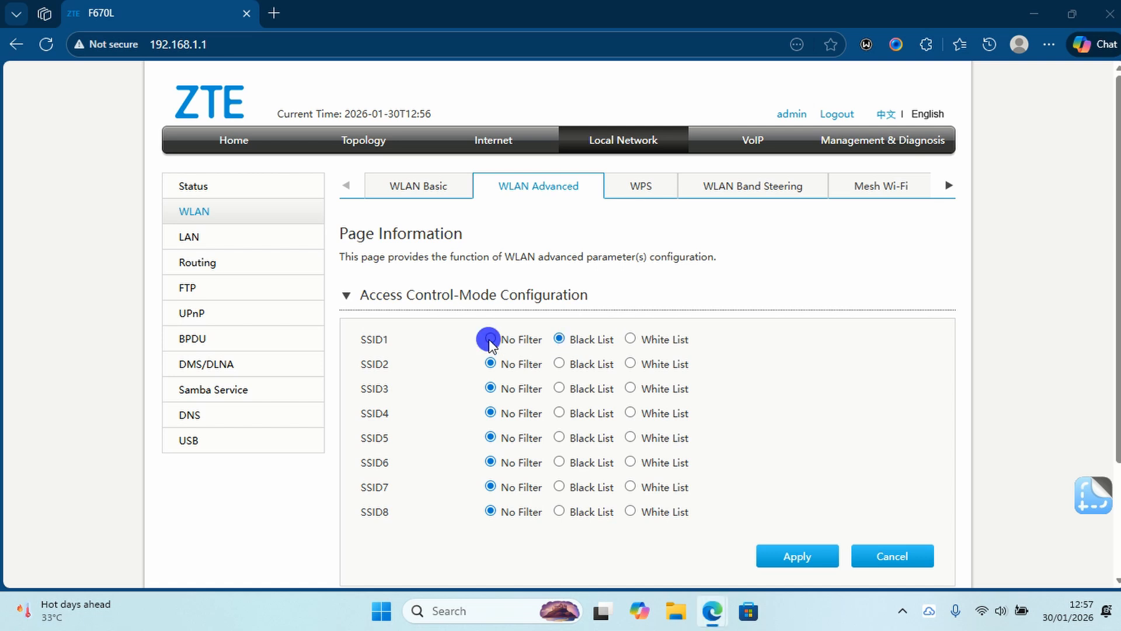
{"action": "left_click", "coordinate": [558, 339]}
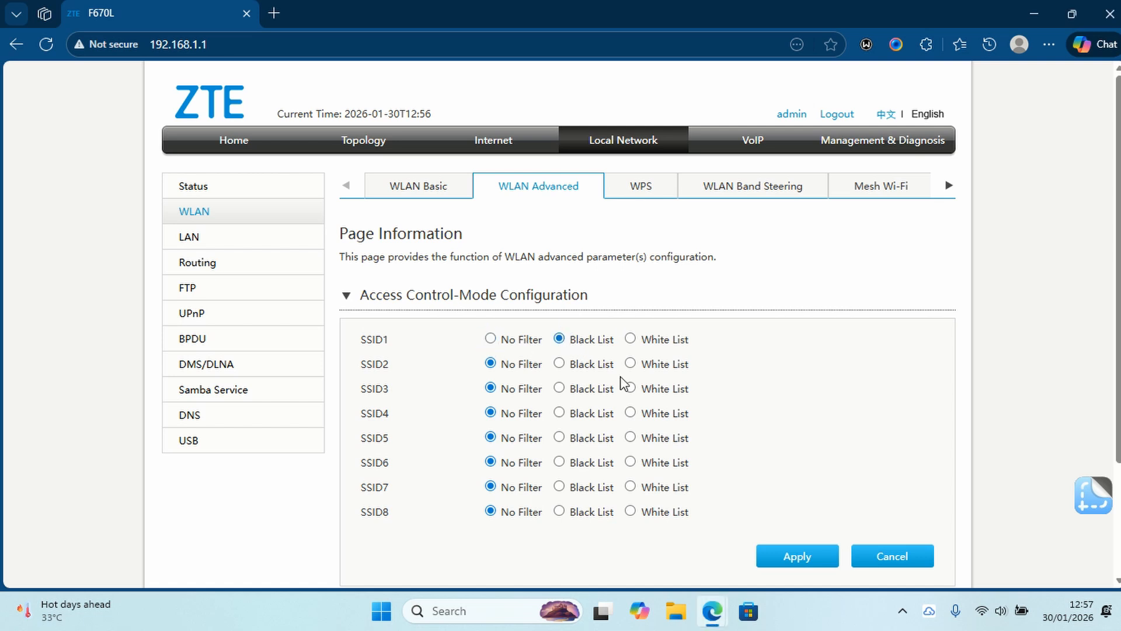
{"action": "scroll", "coordinate": [782, 438], "scroll_direction": "down", "scroll_amount": 2}
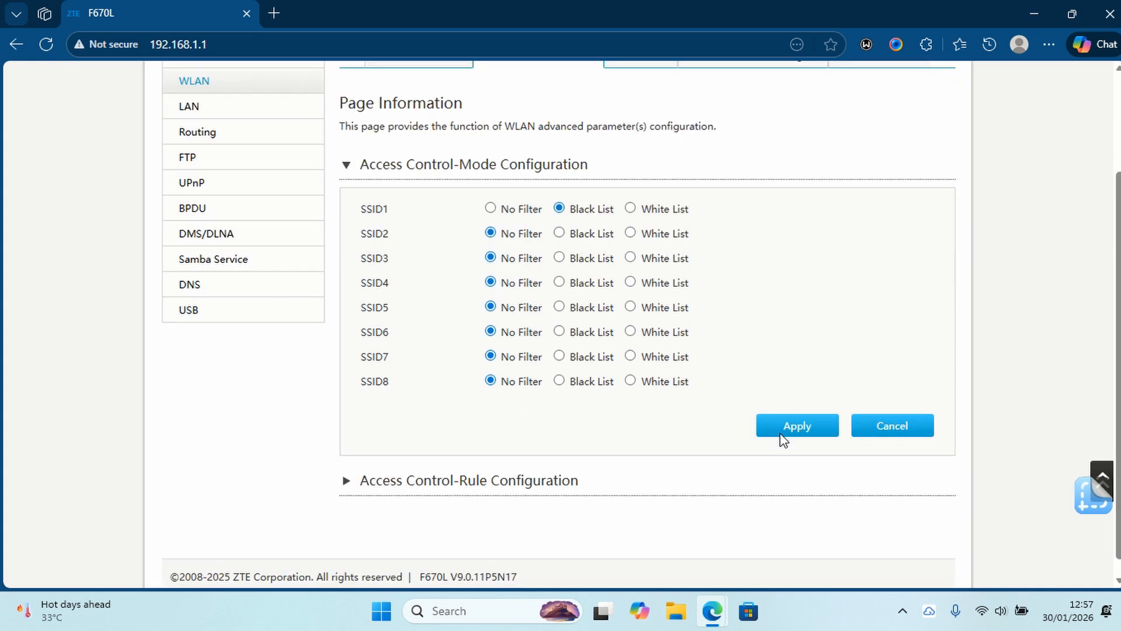
Expand Access Control-Rule Configuration and enter dc:29:19:8e:98:7e as the new rule's name
{"action": "left_click", "coordinate": [347, 464]}
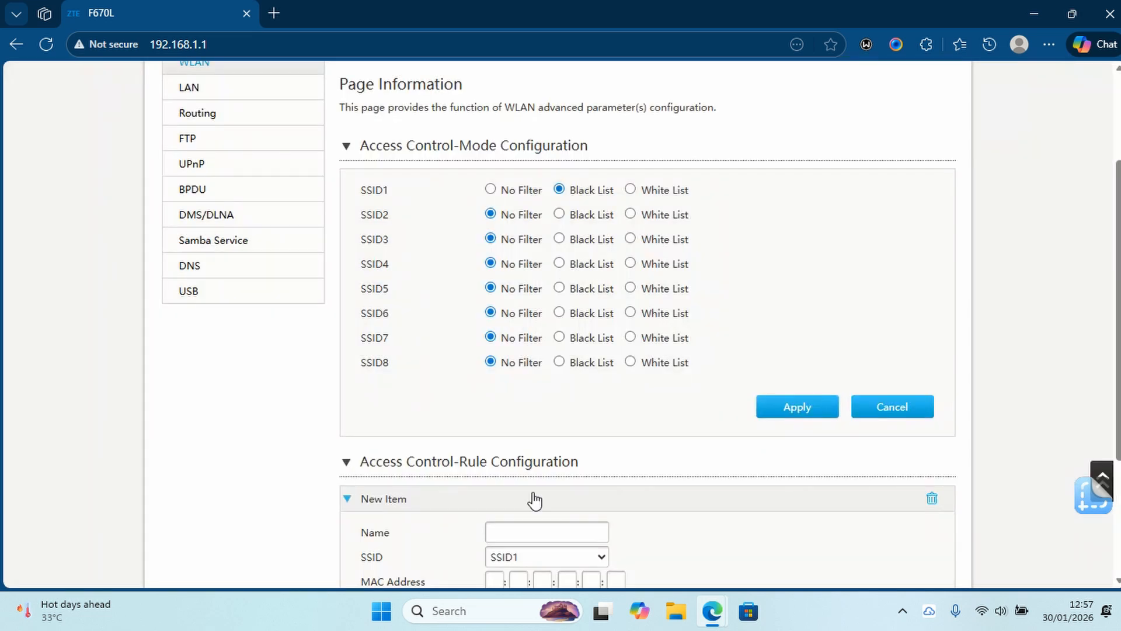
{"action": "left_click", "coordinate": [559, 532]}
{"action": "key", "text": "Down"}
{"action": "key", "text": "Return"}
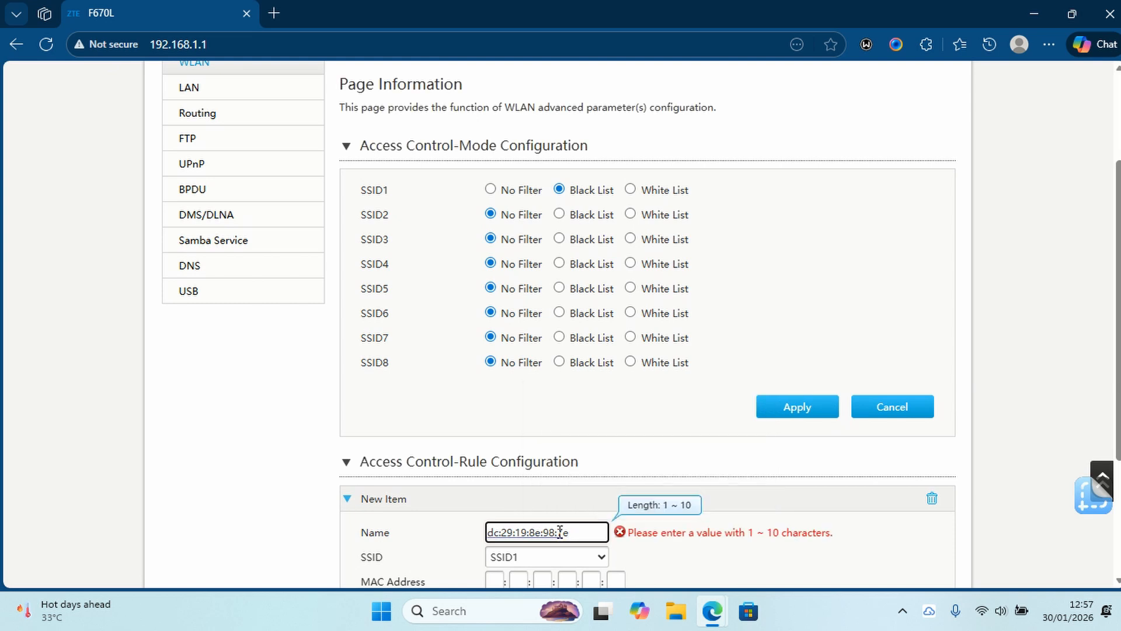
{"action": "scroll", "coordinate": [546, 517], "scroll_direction": "down", "scroll_amount": 1}
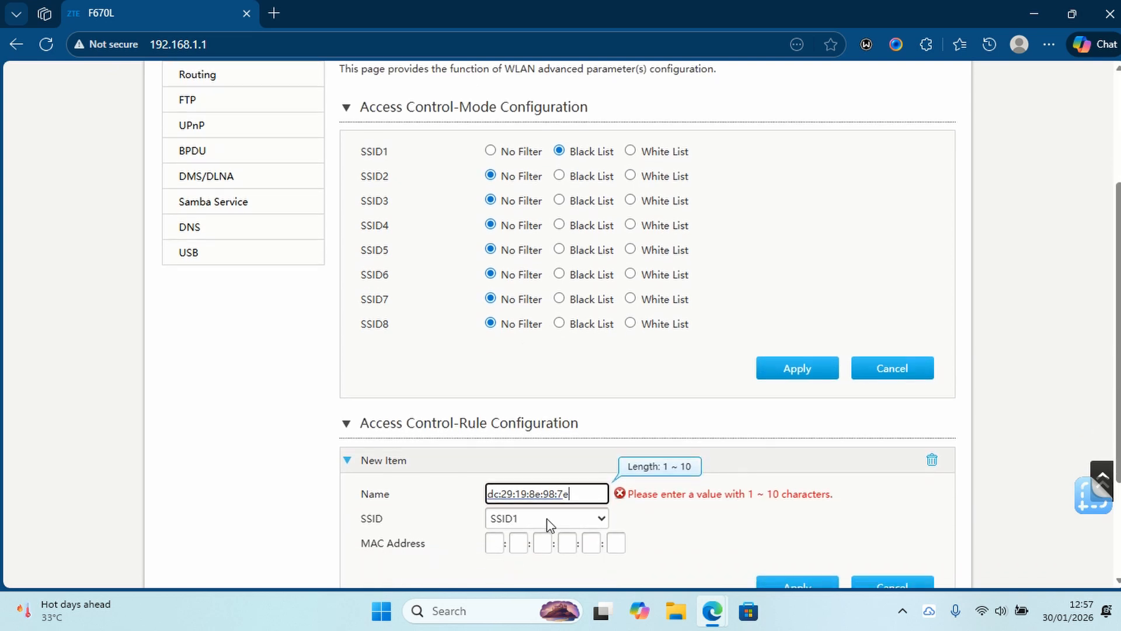
Enter dc:29:19:8e:98:7e as the MAC address of the new access control rule for SSID1
{"action": "scroll", "coordinate": [549, 322], "scroll_direction": "up", "scroll_amount": 1}
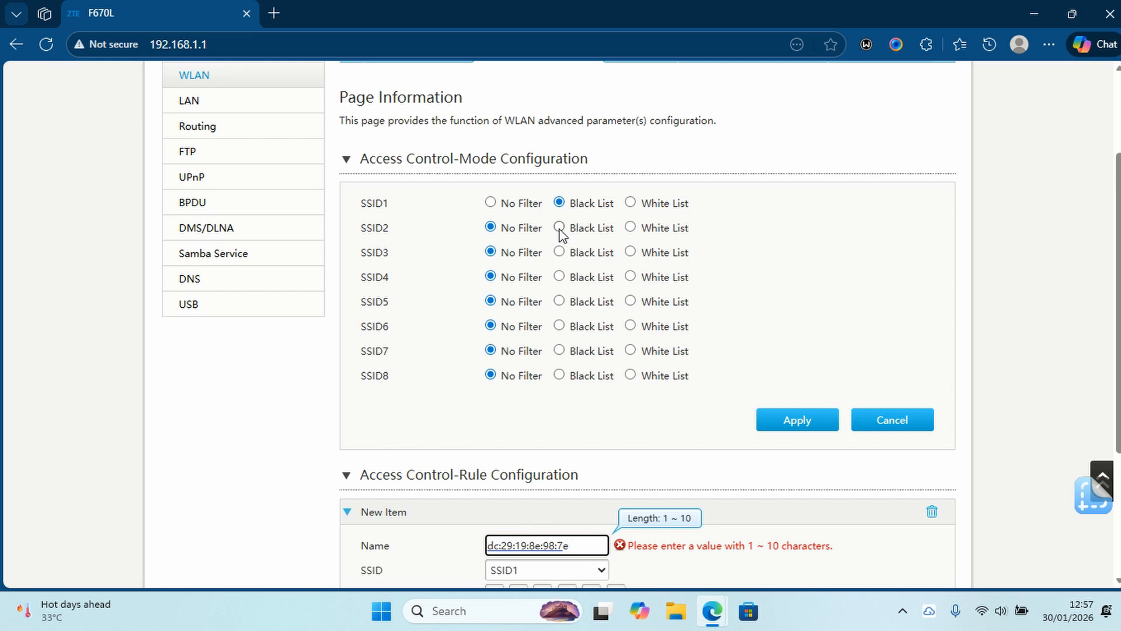
{"action": "scroll", "coordinate": [677, 280], "scroll_direction": "down", "scroll_amount": 3}
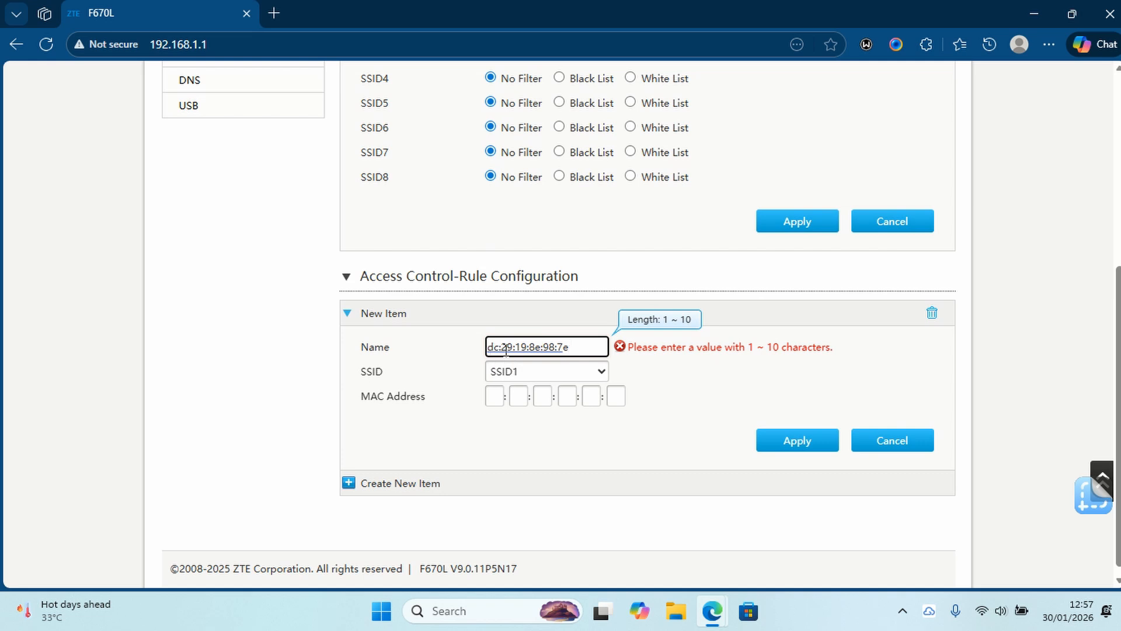
{"action": "left_click", "coordinate": [496, 395]}
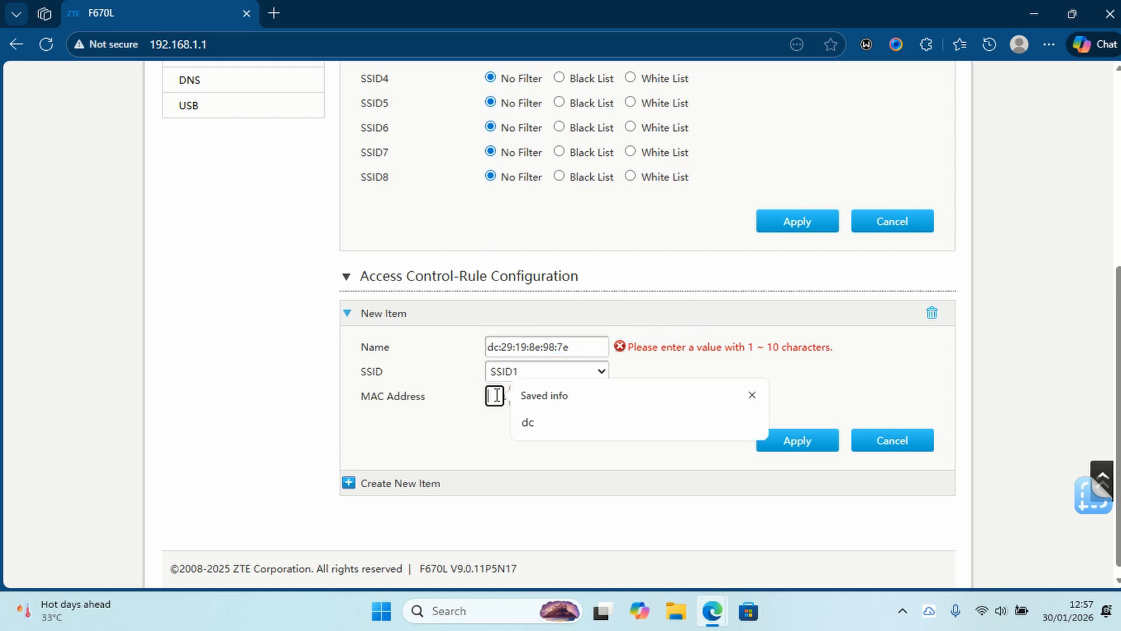
{"action": "type", "text": "dc:"}
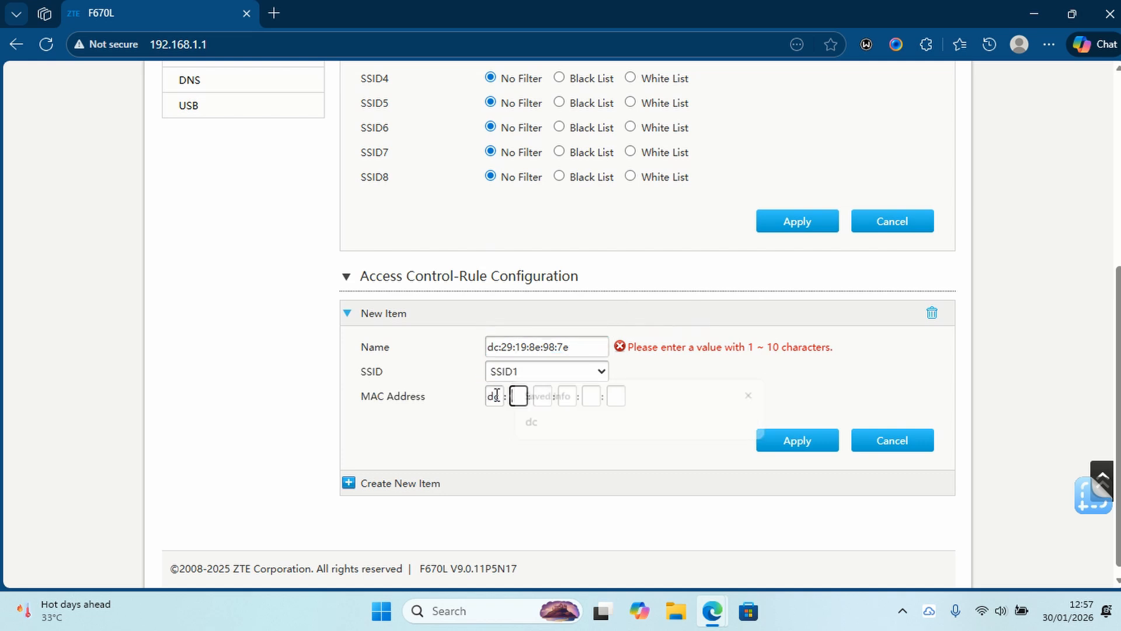
{"action": "type", "text": "29:"}
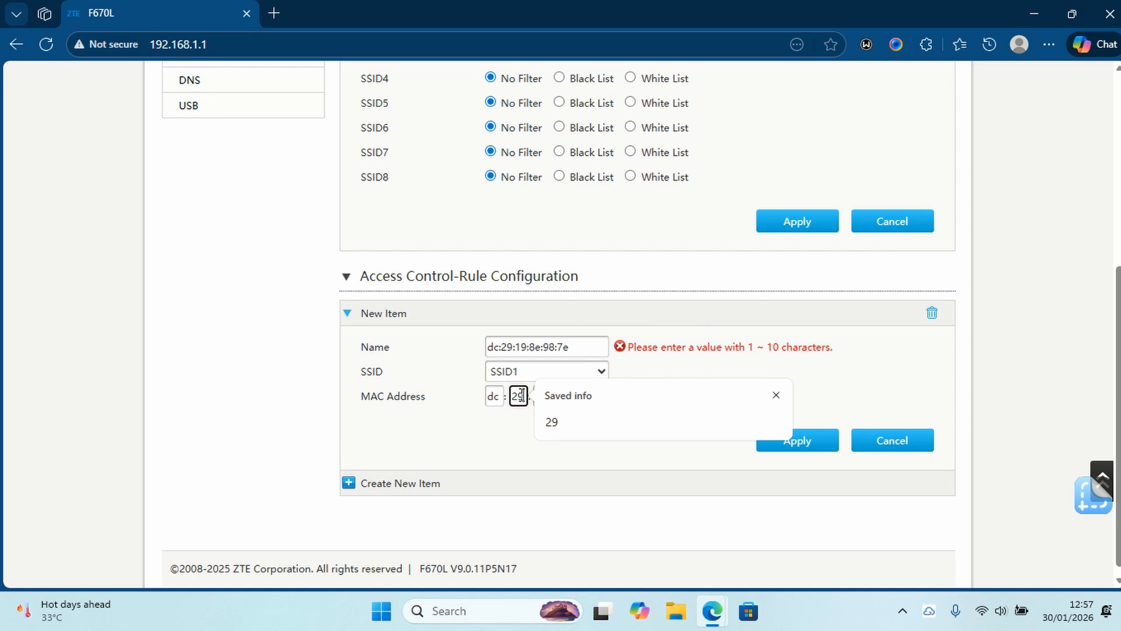
{"action": "type", "text": "1"}
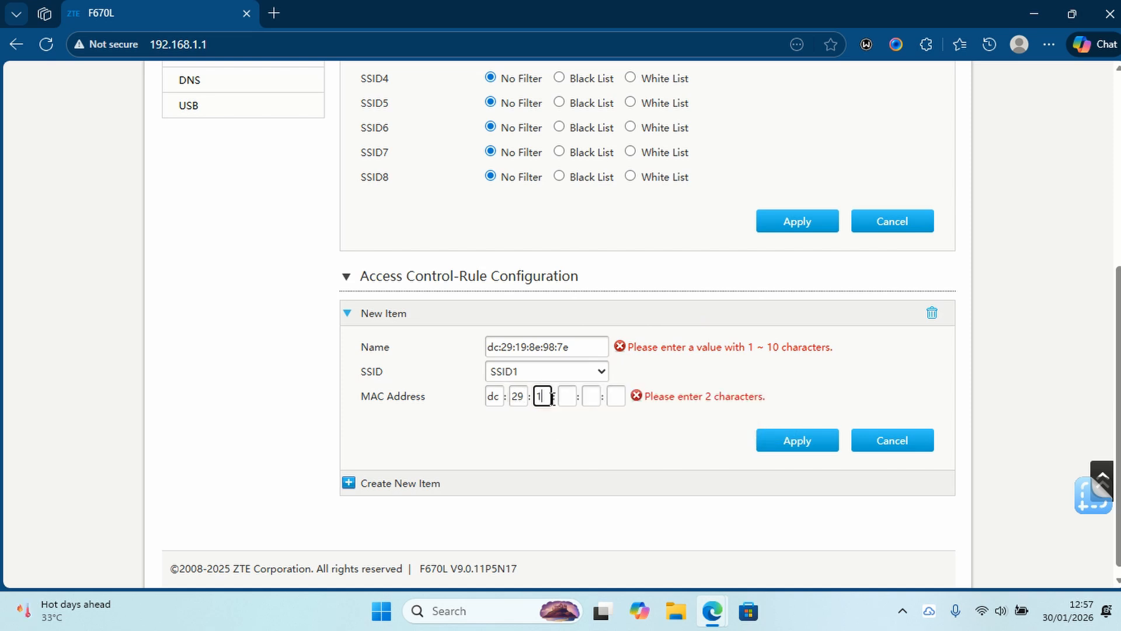
{"action": "type", "text": "9:8e:9"}
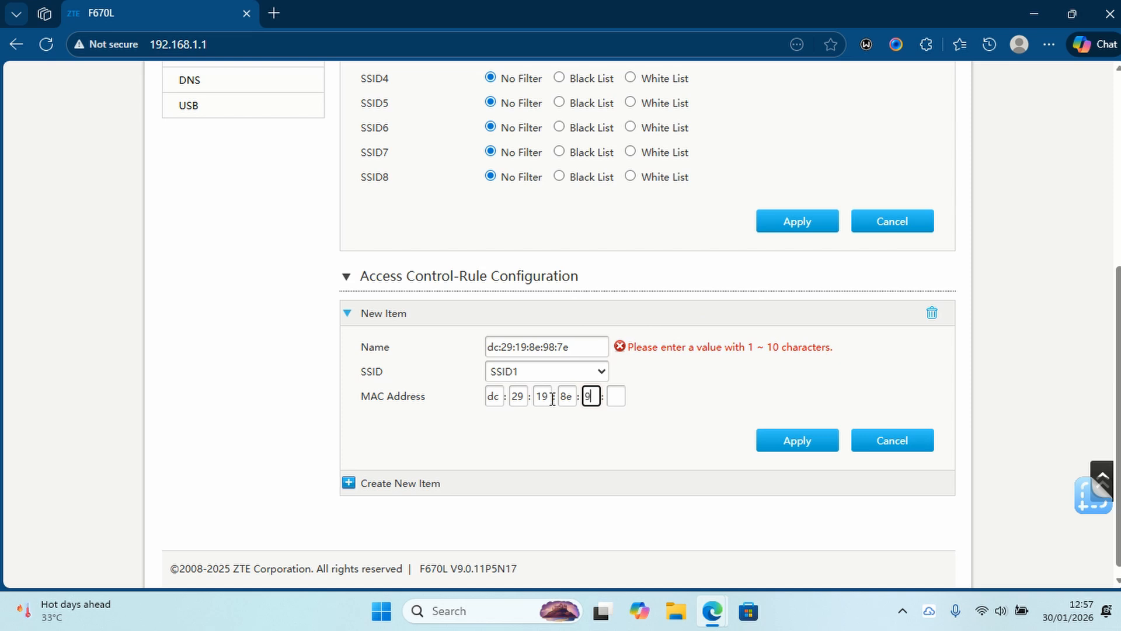
{"action": "type", "text": "8:7e"}
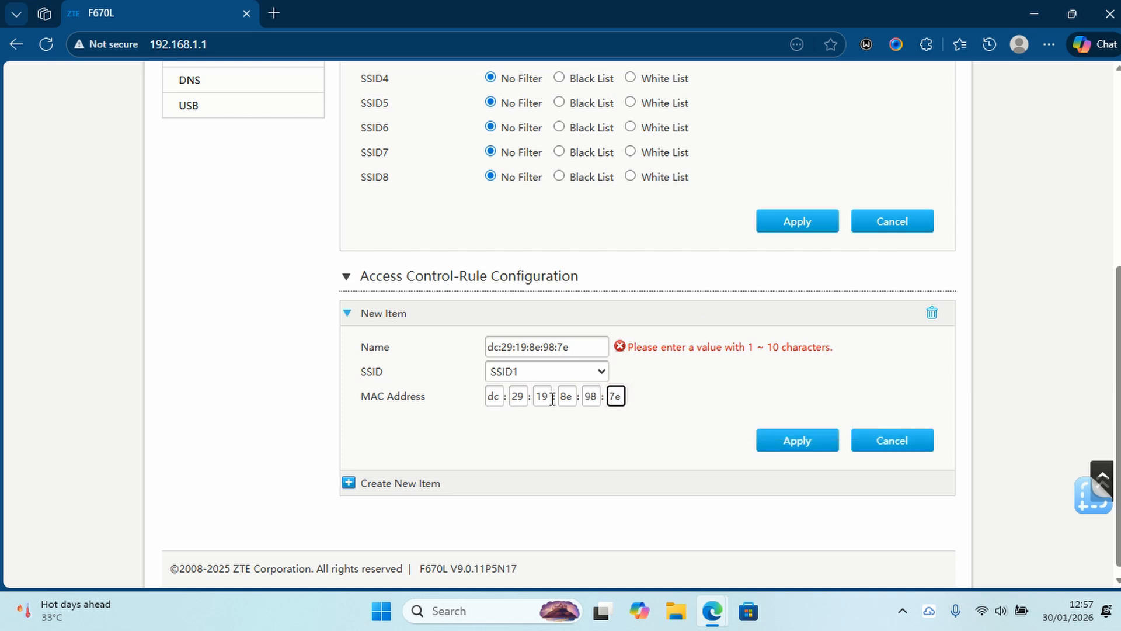
Replace the new access control rule's name with tv and apply the rule for SSID1
{"action": "left_click", "coordinate": [789, 450]}
{"action": "left_click", "coordinate": [788, 443]}
{"action": "left_click", "coordinate": [571, 342]}
{"action": "left_click_drag", "start_coordinate": [578, 349], "coordinate": [456, 350]}
{"action": "key", "text": "BackSpace"}
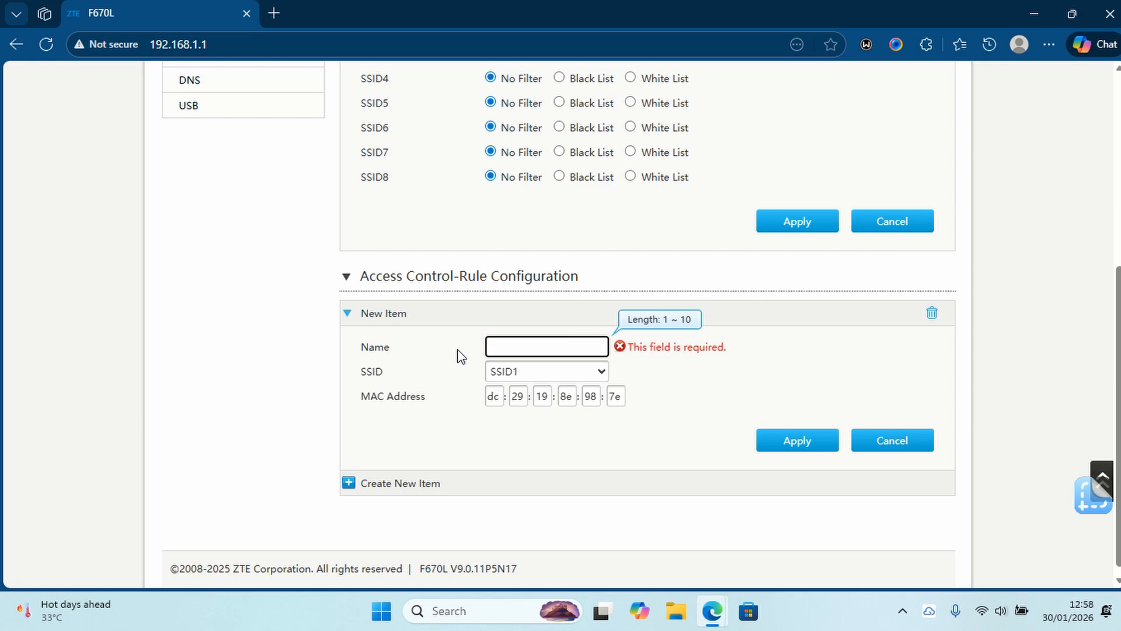
{"action": "type", "text": "tv"}
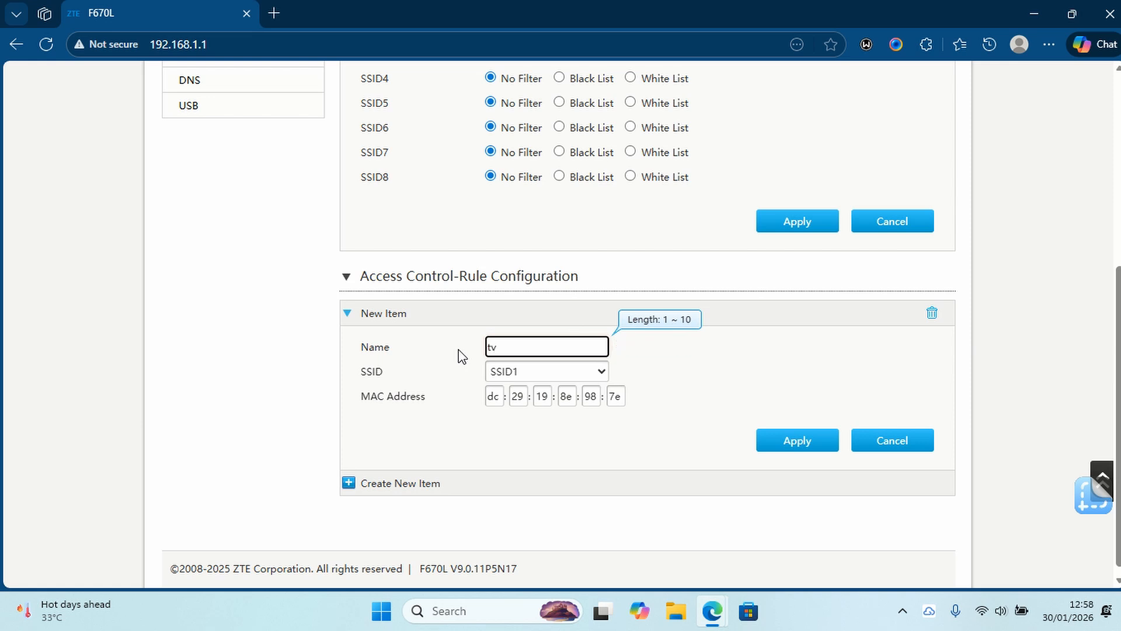
{"action": "left_click", "coordinate": [790, 446]}
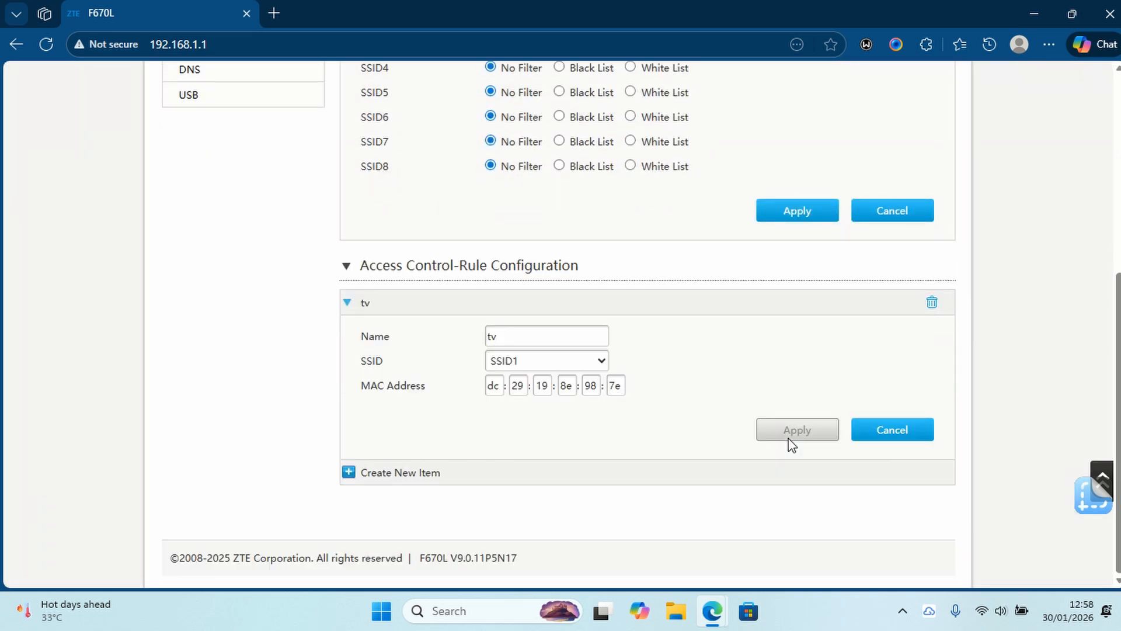
Review the access control modes of the SSIDs and check which Wi-Fi network the computer is connected to
{"action": "scroll", "coordinate": [720, 358], "scroll_direction": "up", "scroll_amount": 3}
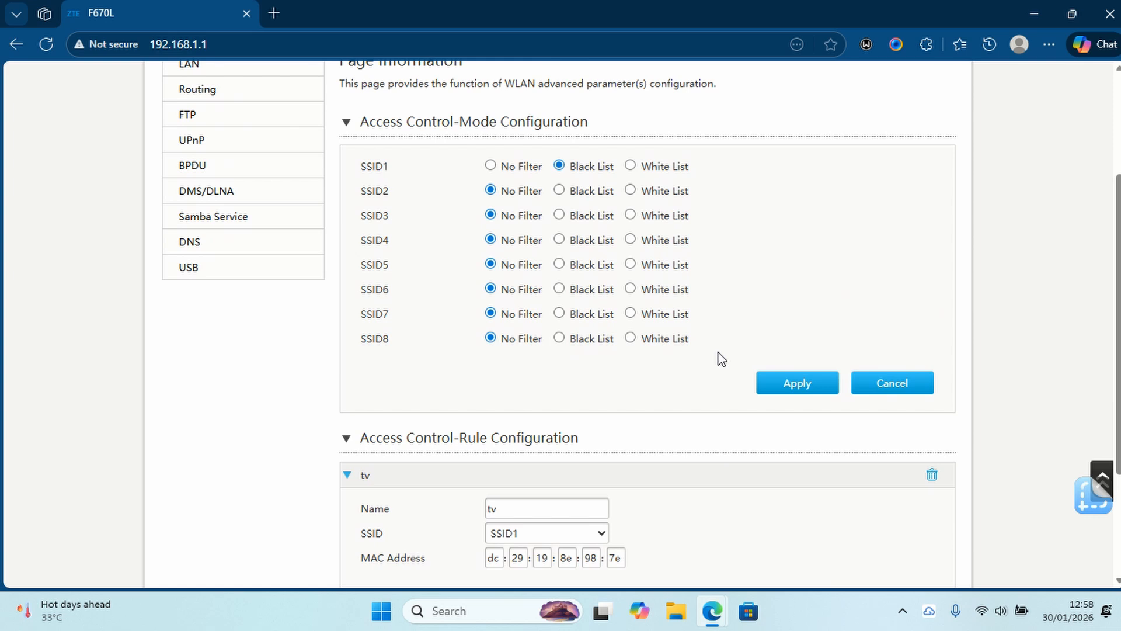
{"action": "scroll", "coordinate": [721, 358], "scroll_direction": "up", "scroll_amount": 3}
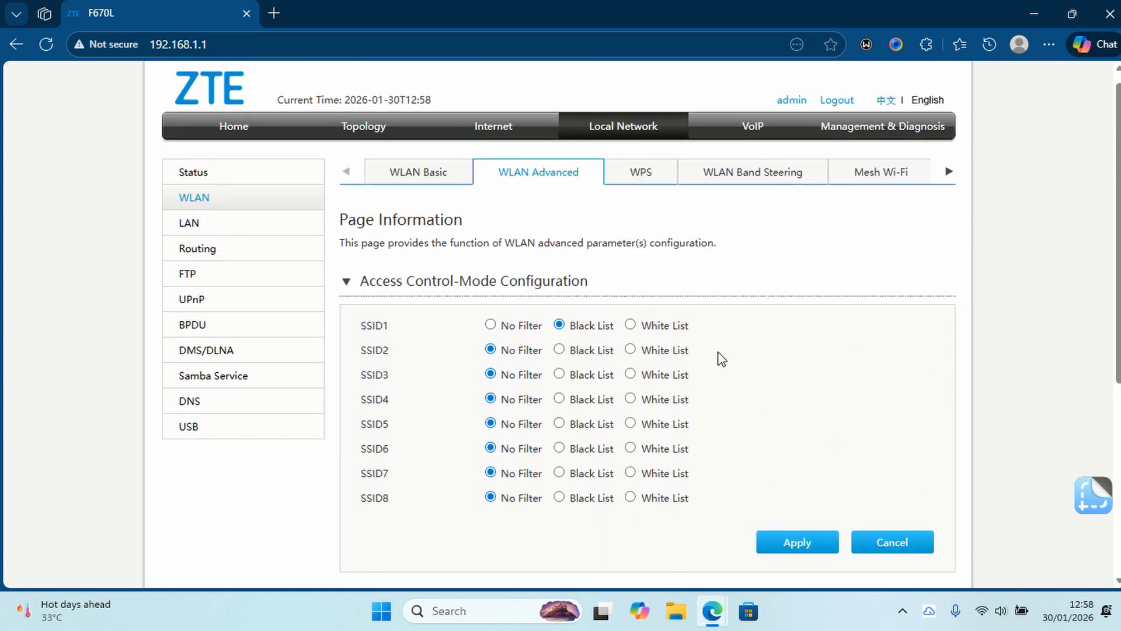
{"action": "scroll", "coordinate": [722, 358], "scroll_direction": "down", "scroll_amount": 1}
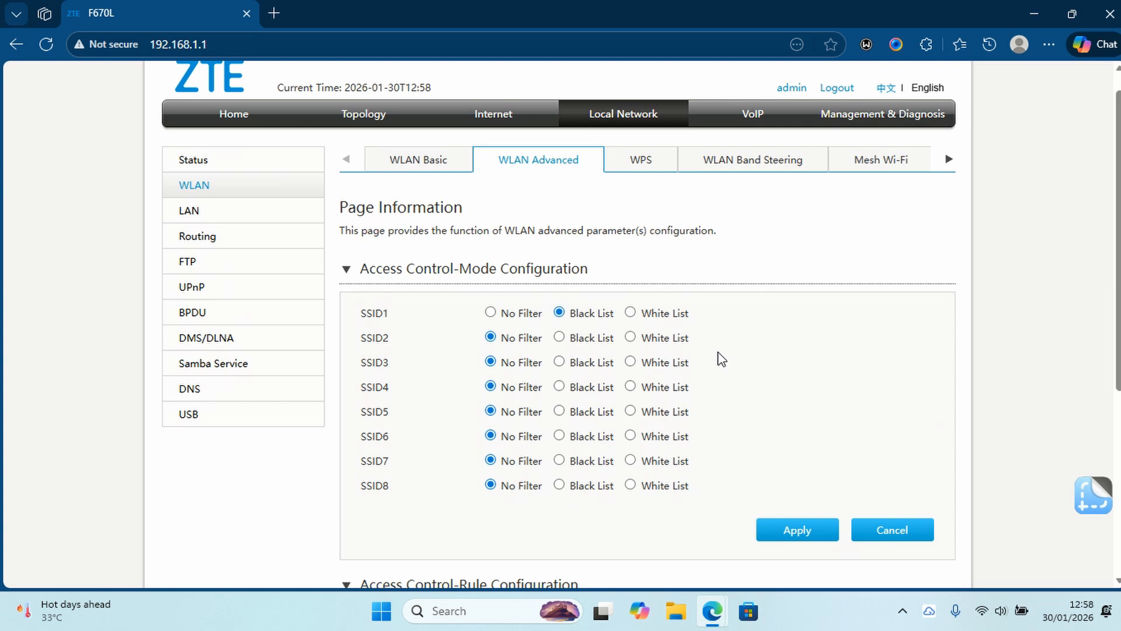
{"action": "scroll", "coordinate": [721, 358], "scroll_direction": "down", "scroll_amount": 1}
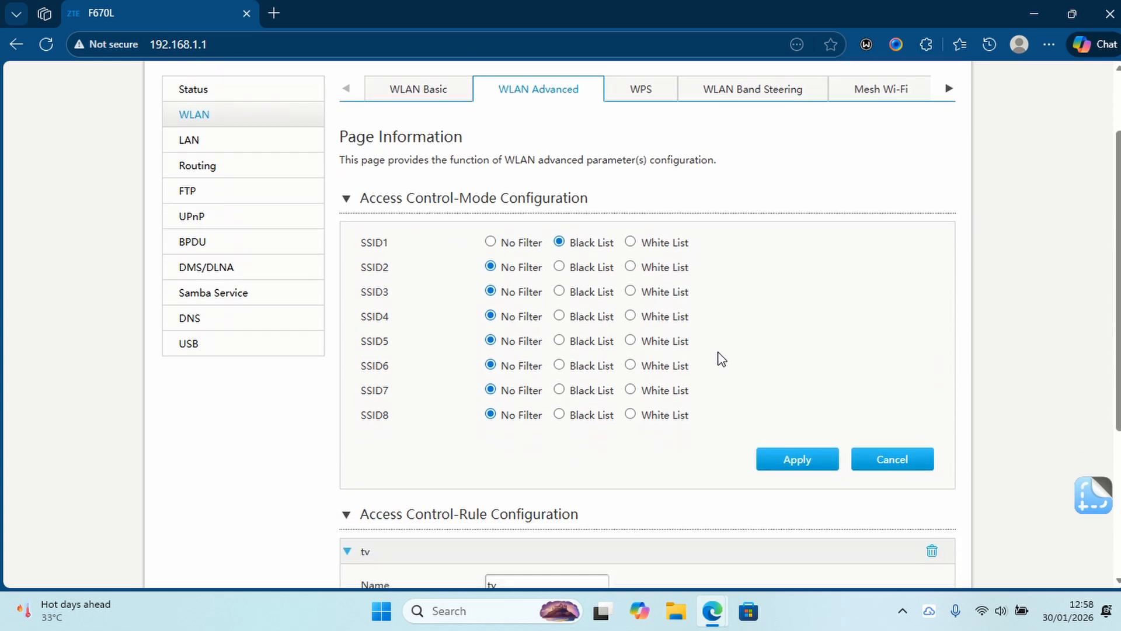
{"action": "left_click", "coordinate": [983, 611]}
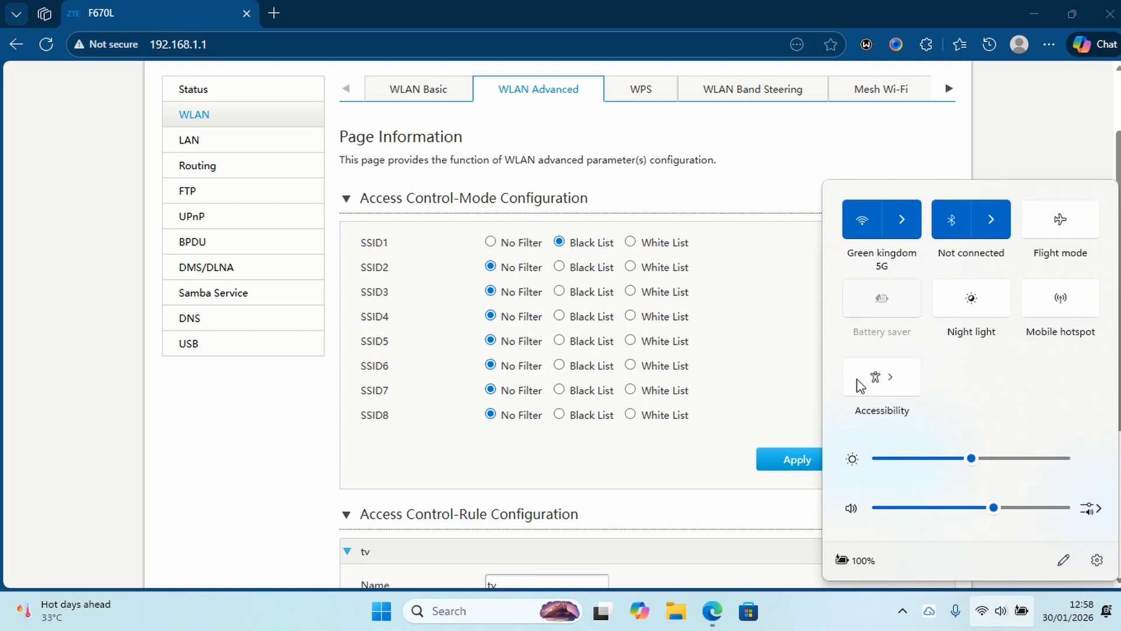
{"action": "left_click", "coordinate": [785, 360]}
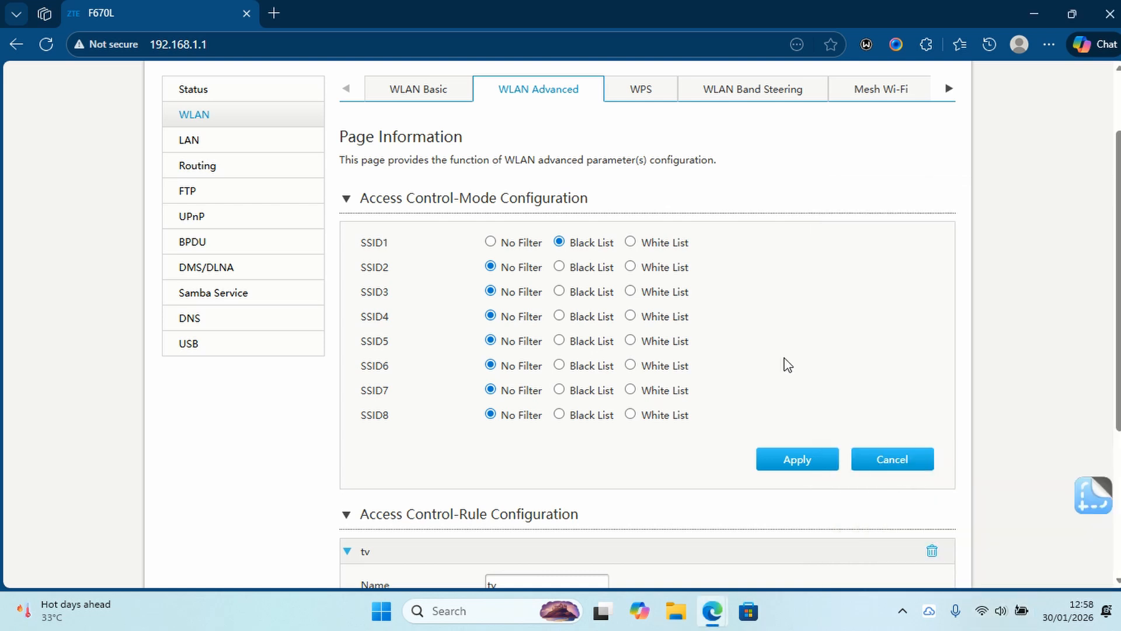
Look through the WLAN Basic and LAN status pages, then check the home page's WLAN Device List and refresh it
{"action": "scroll", "coordinate": [784, 360], "scroll_direction": "up", "scroll_amount": 2}
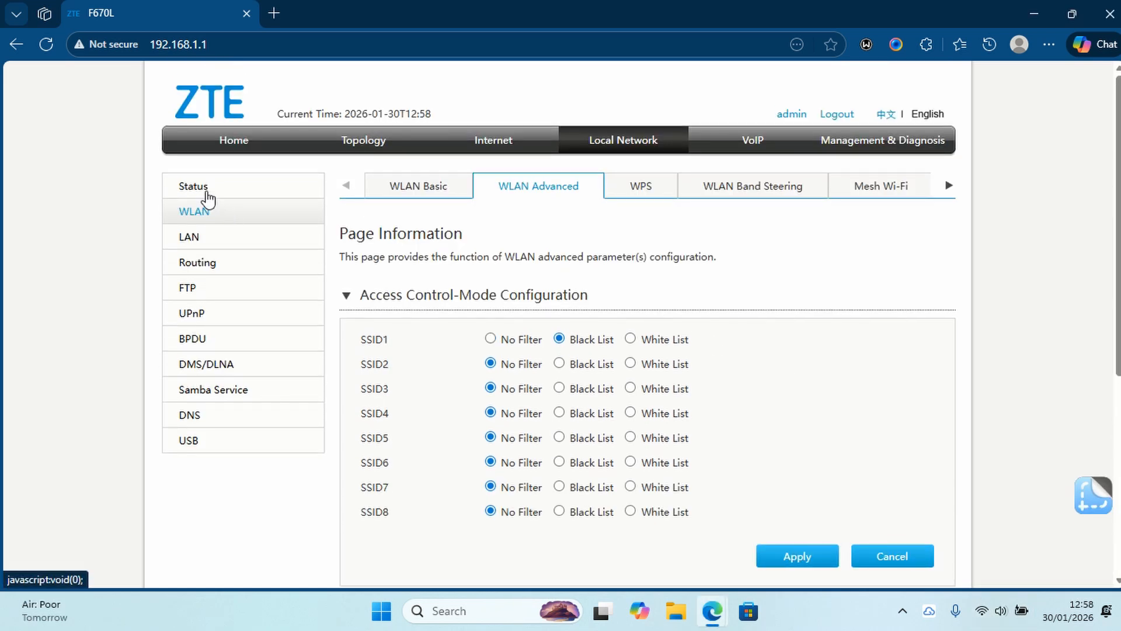
{"action": "left_click", "coordinate": [417, 191]}
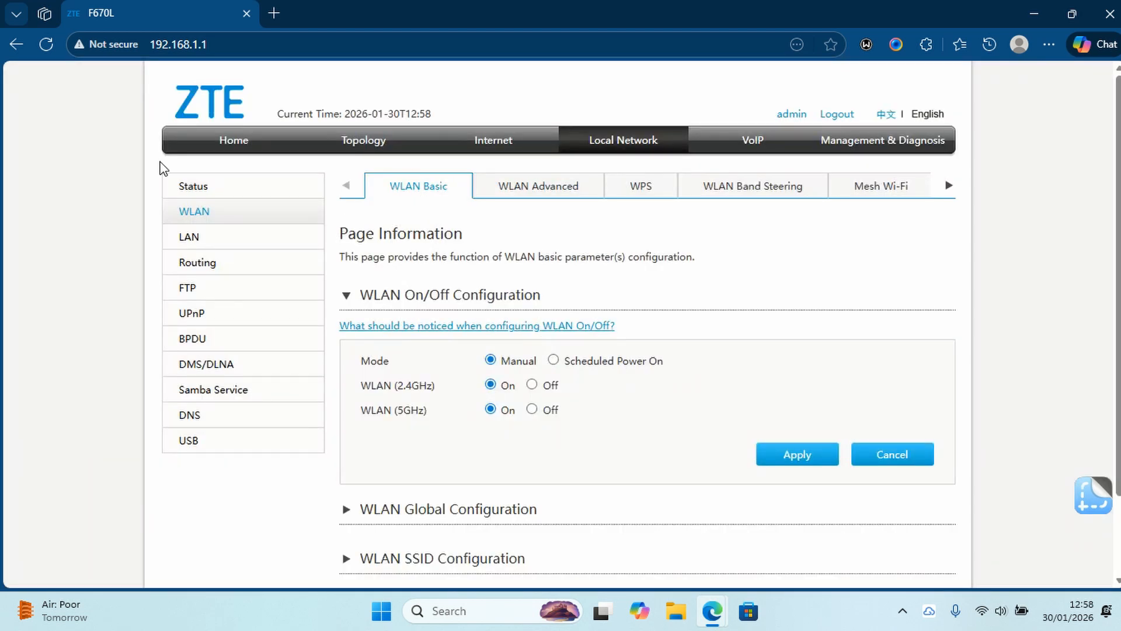
{"action": "left_click", "coordinate": [190, 186]}
{"action": "scroll", "coordinate": [540, 335], "scroll_direction": "down", "scroll_amount": 1}
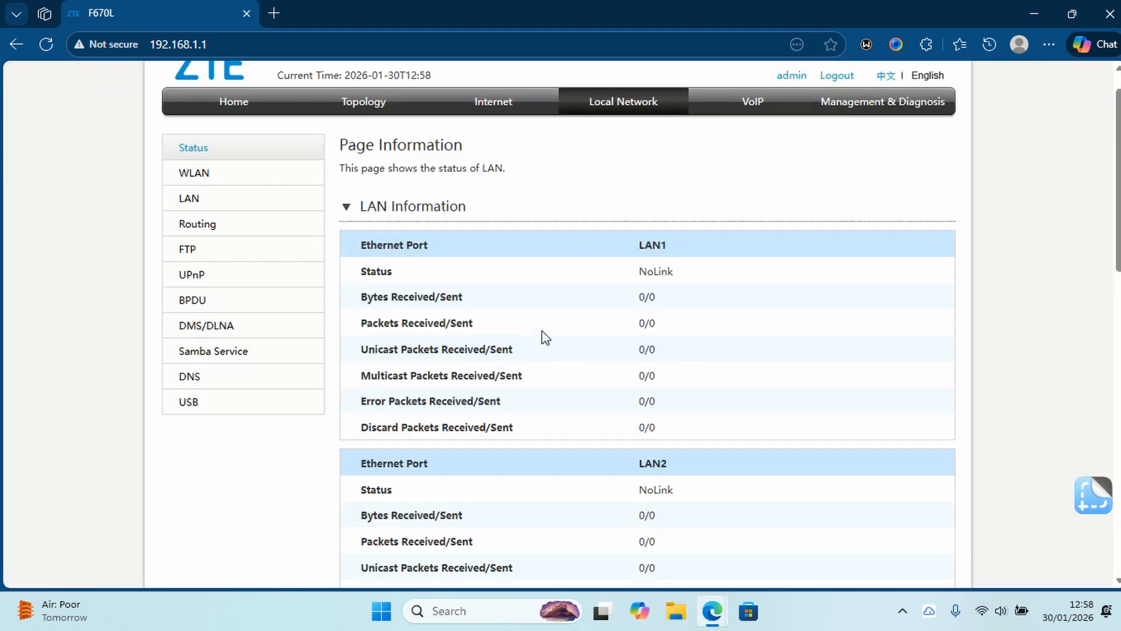
{"action": "scroll", "coordinate": [540, 335], "scroll_direction": "up", "scroll_amount": 1}
{"action": "left_click", "coordinate": [231, 141]}
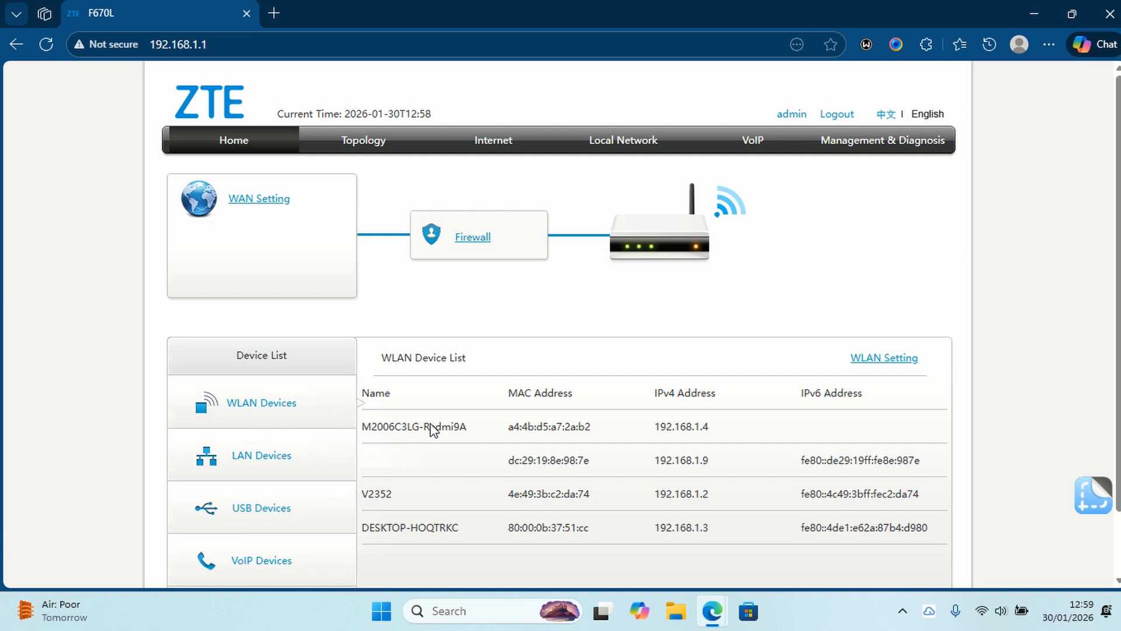
{"action": "left_click", "coordinate": [47, 45]}
{"action": "left_click", "coordinate": [49, 53]}
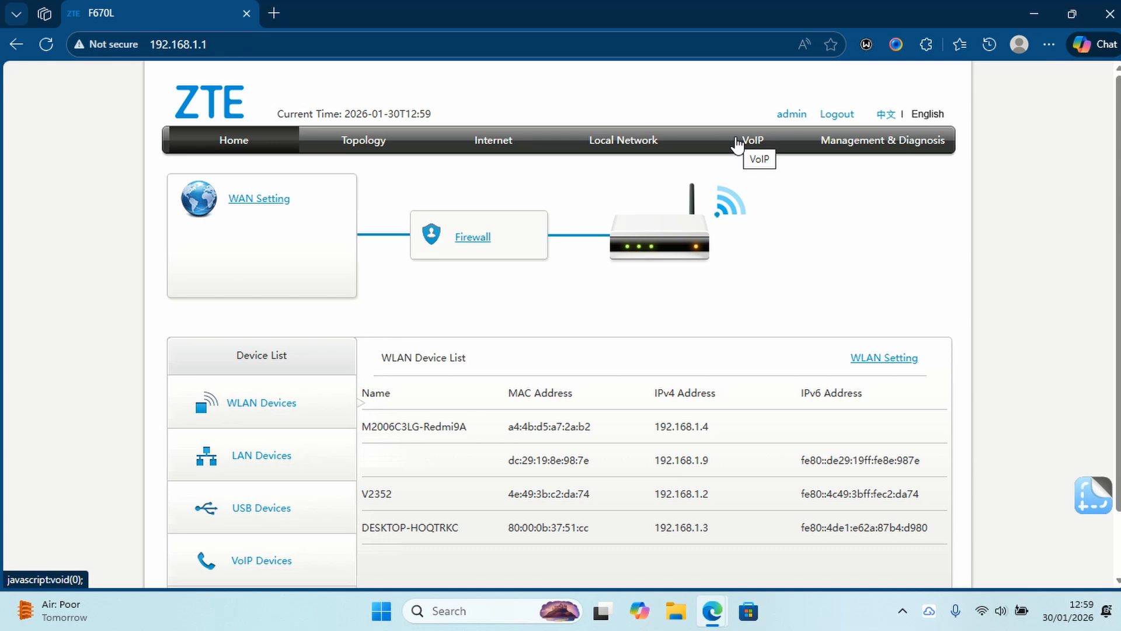
Reopen the WLAN Advanced settings under Local Network
{"action": "left_click", "coordinate": [614, 143]}
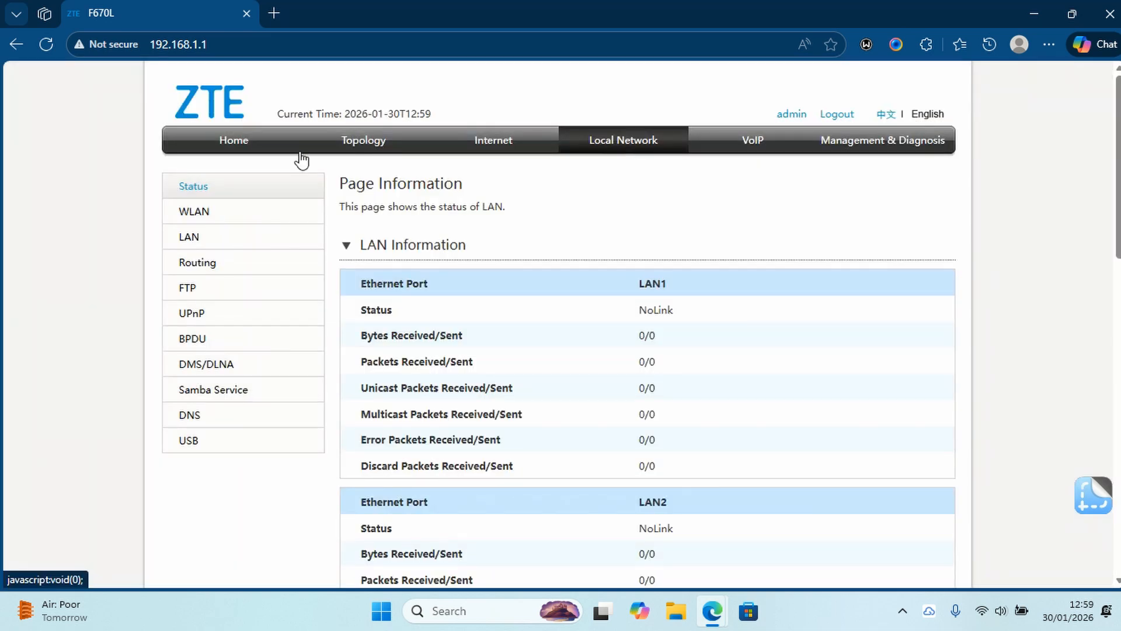
{"action": "left_click", "coordinate": [195, 217]}
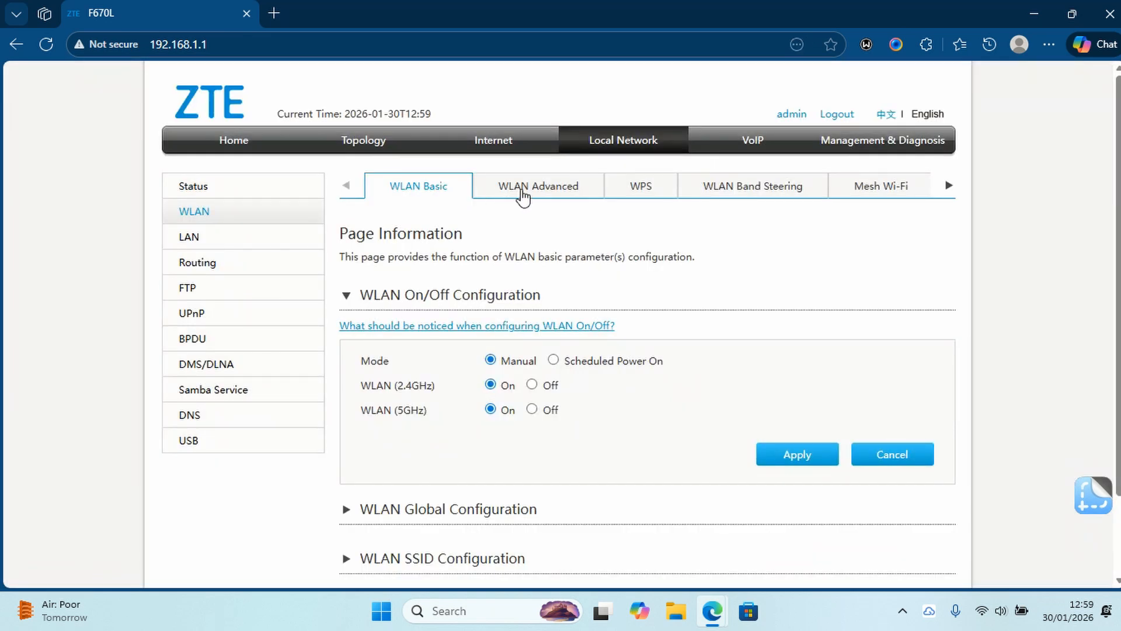
{"action": "left_click", "coordinate": [521, 197]}
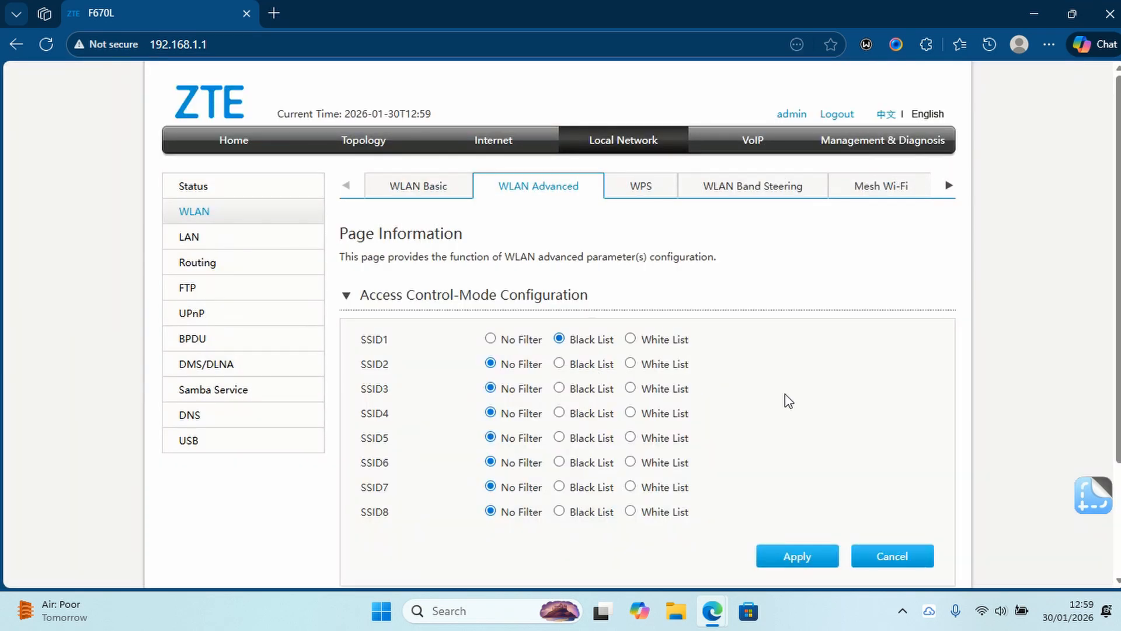
Delete the tv rule from Access Control-Rule Configuration
{"action": "scroll", "coordinate": [788, 401], "scroll_direction": "down", "scroll_amount": 2}
{"action": "scroll", "coordinate": [785, 399], "scroll_direction": "up", "scroll_amount": 1}
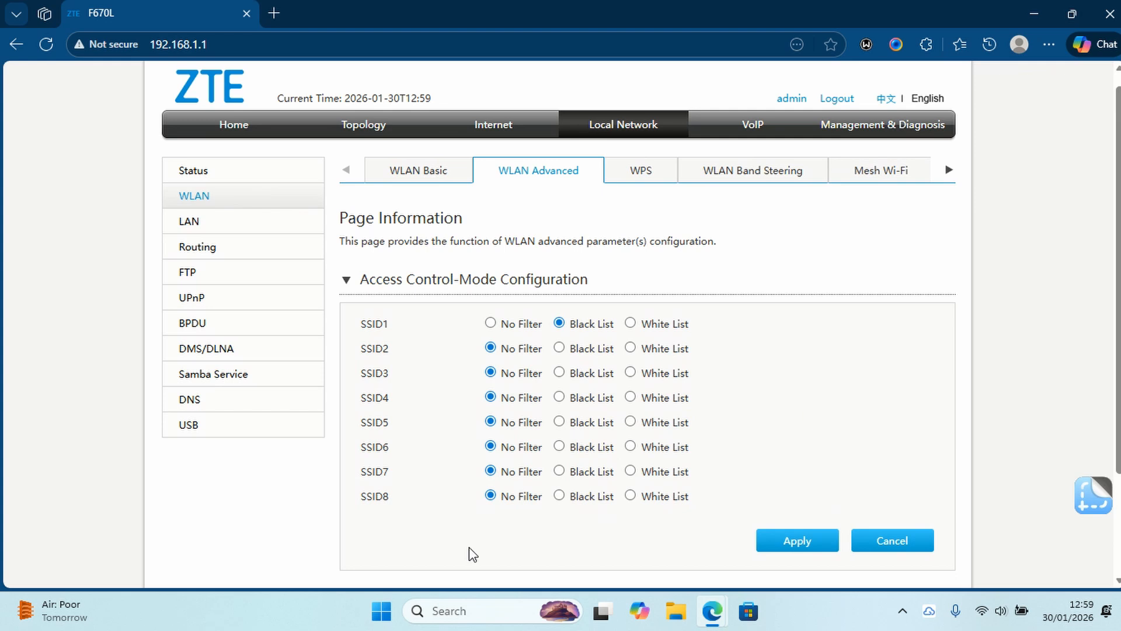
{"action": "scroll", "coordinate": [473, 554], "scroll_direction": "down", "scroll_amount": 2}
{"action": "left_click", "coordinate": [346, 494]}
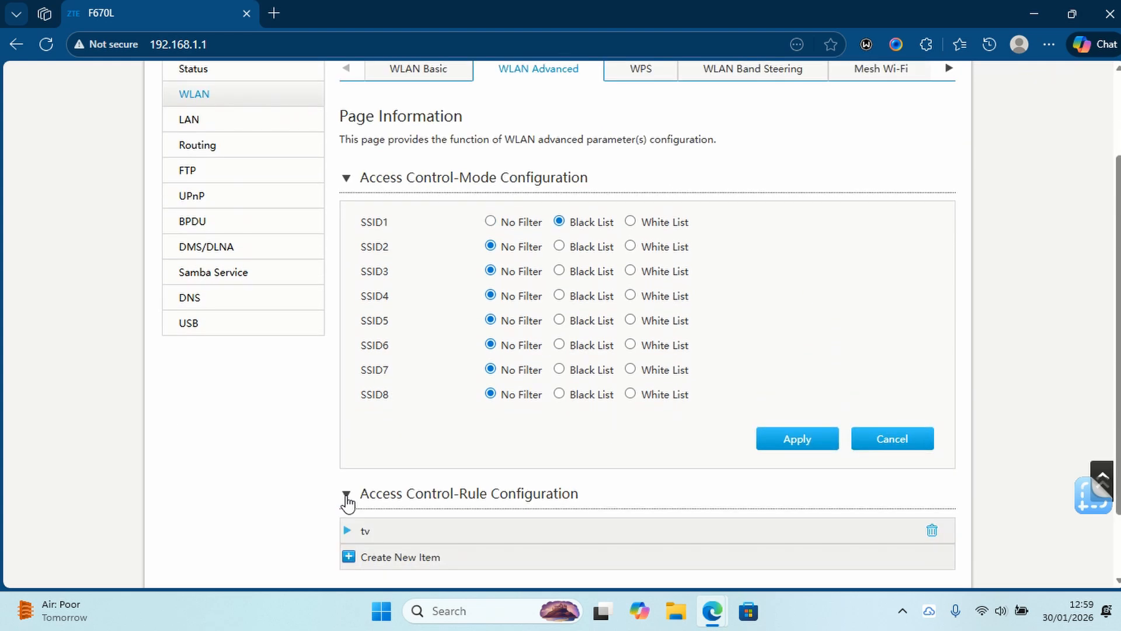
{"action": "scroll", "coordinate": [601, 493], "scroll_direction": "down", "scroll_amount": 1}
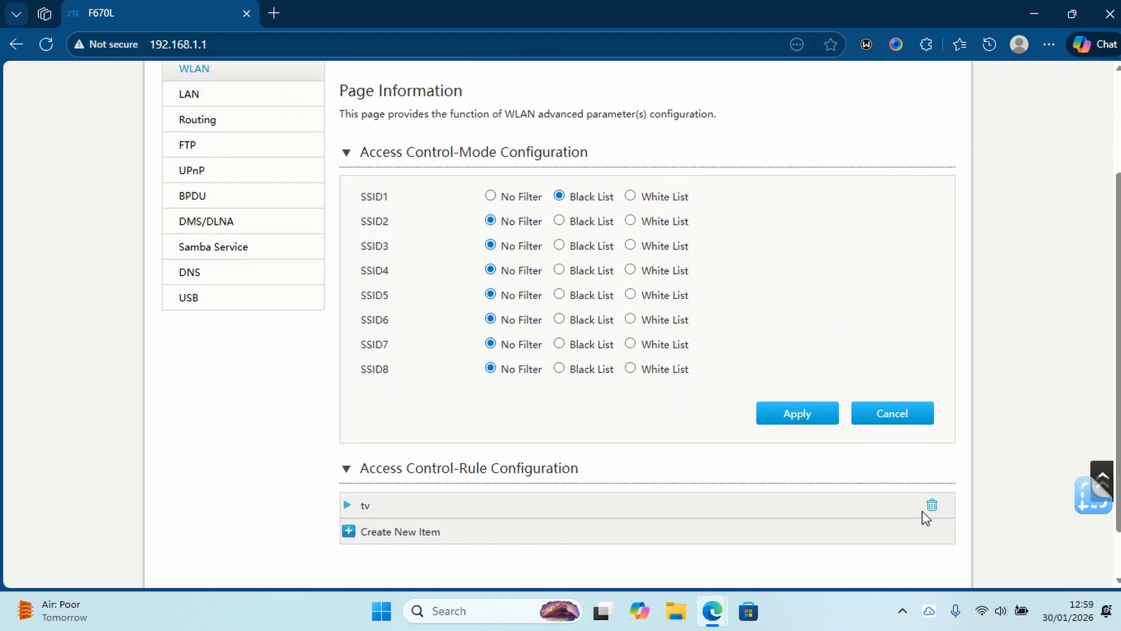
{"action": "mouse_move", "coordinate": [1115, 242]}
{"action": "left_click", "coordinate": [1103, 333]}
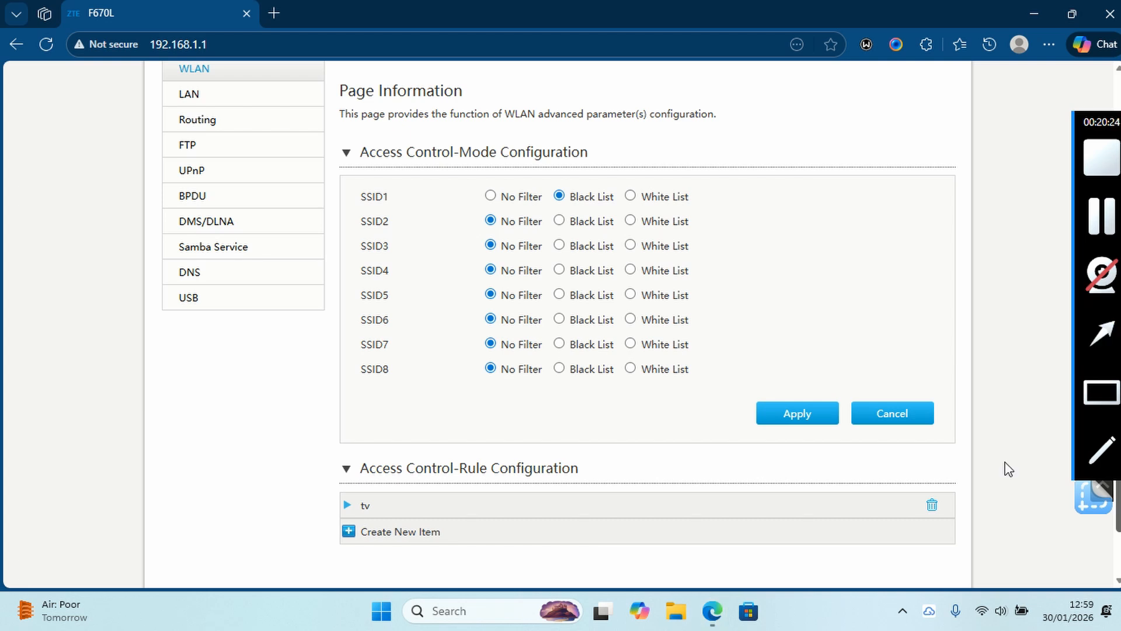
{"action": "left_click_drag", "start_coordinate": [1012, 439], "coordinate": [942, 501]}
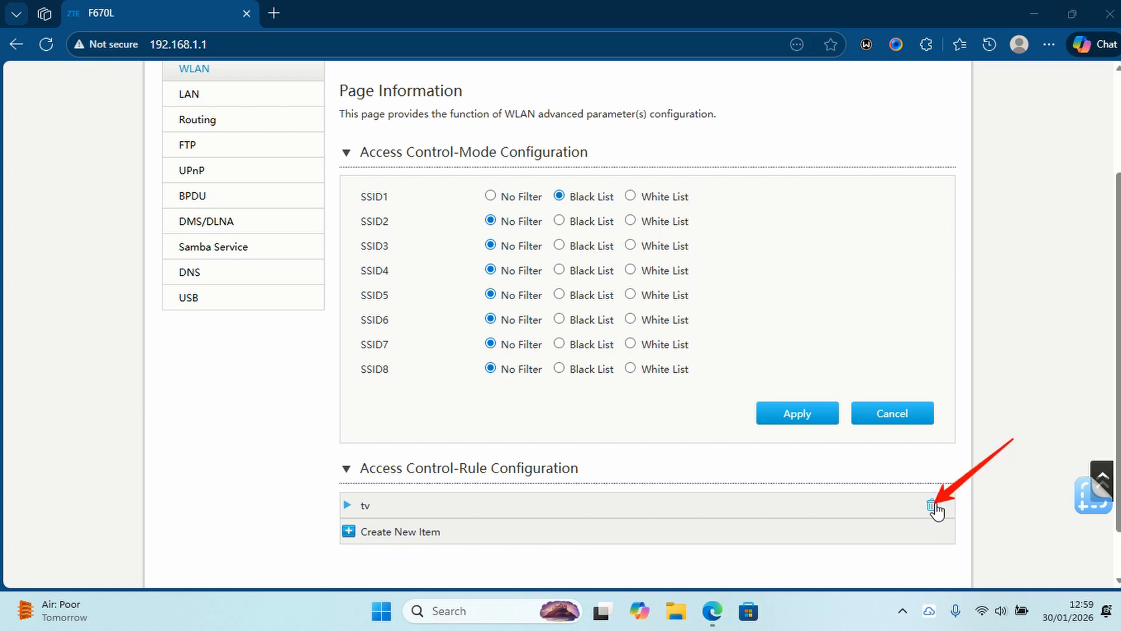
{"action": "left_click", "coordinate": [932, 506]}
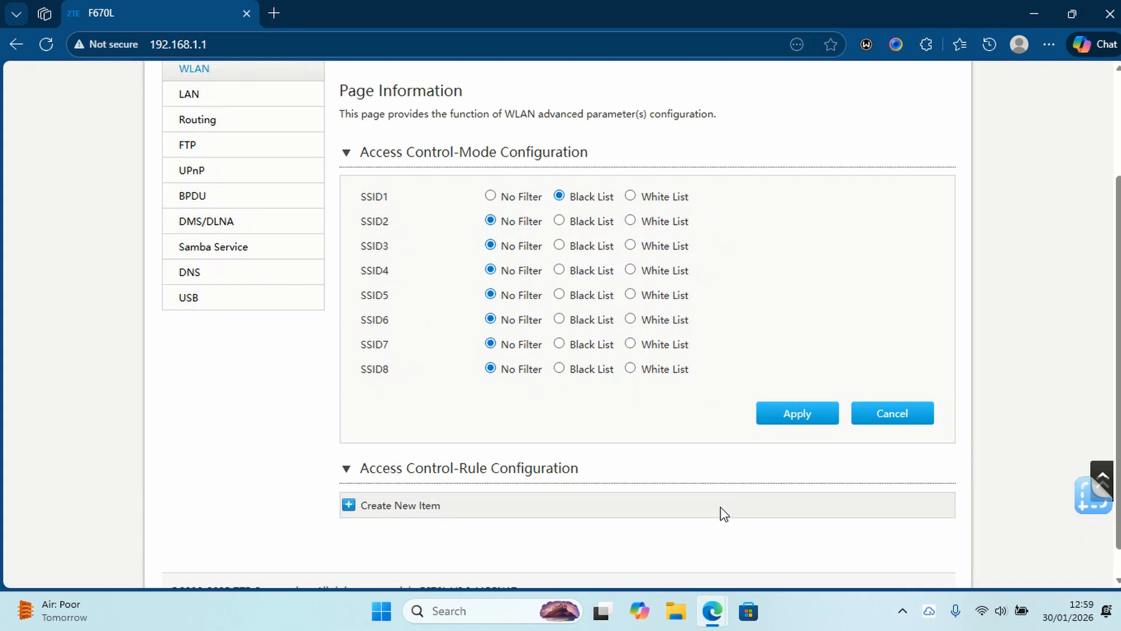
Set the access control mode of SSID1 to No Filter and apply it
{"action": "scroll", "coordinate": [724, 514], "scroll_direction": "down", "scroll_amount": 1}
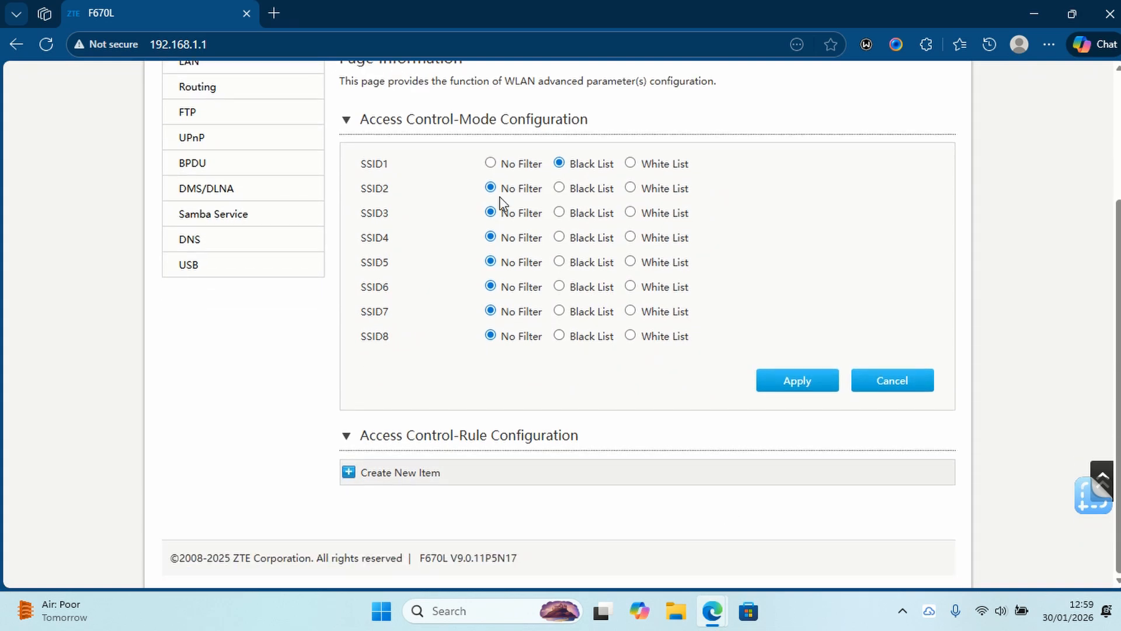
{"action": "left_click", "coordinate": [491, 163]}
{"action": "left_click", "coordinate": [807, 391]}
Return to the WLAN Basic settings
{"action": "scroll", "coordinate": [551, 515], "scroll_direction": "up", "scroll_amount": 3}
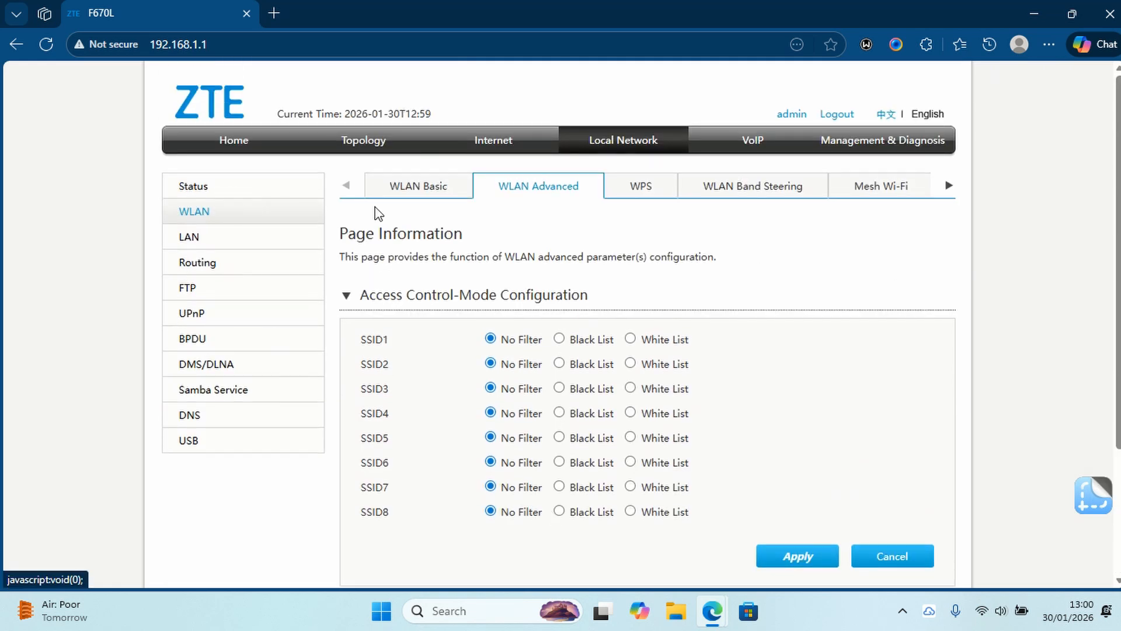
{"action": "left_click", "coordinate": [413, 193]}
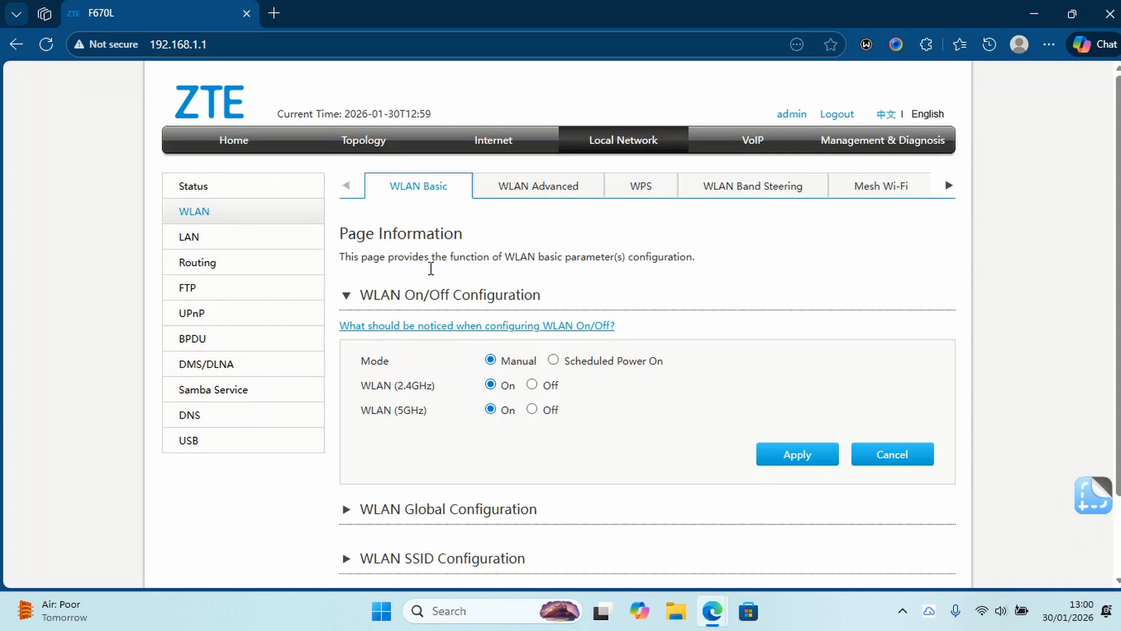